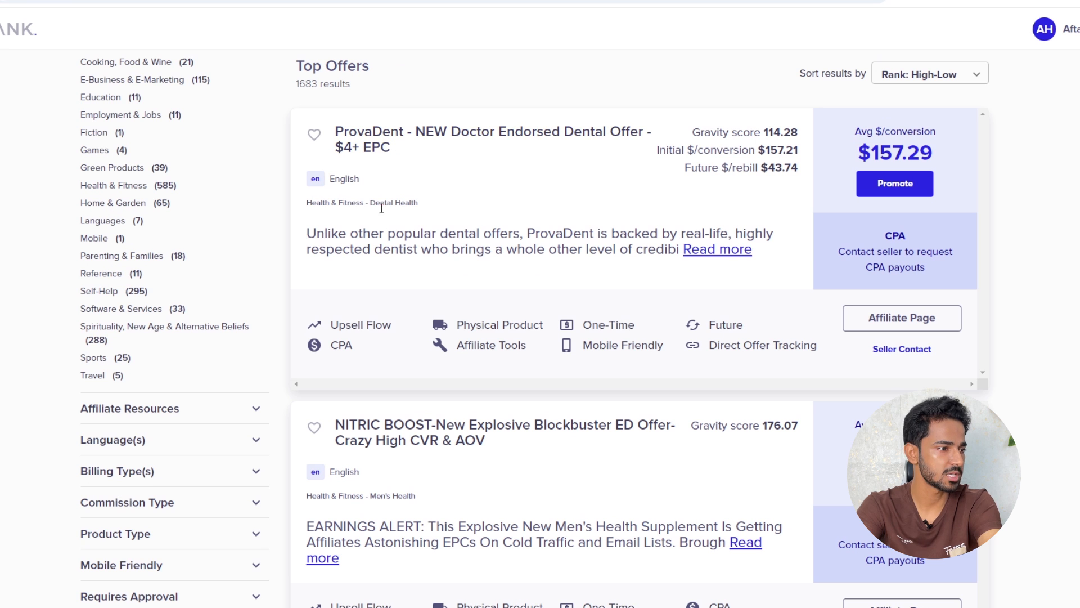
Scroll through the ProvaDent sales page to review the offer
scroll(504, 257, up, 5)
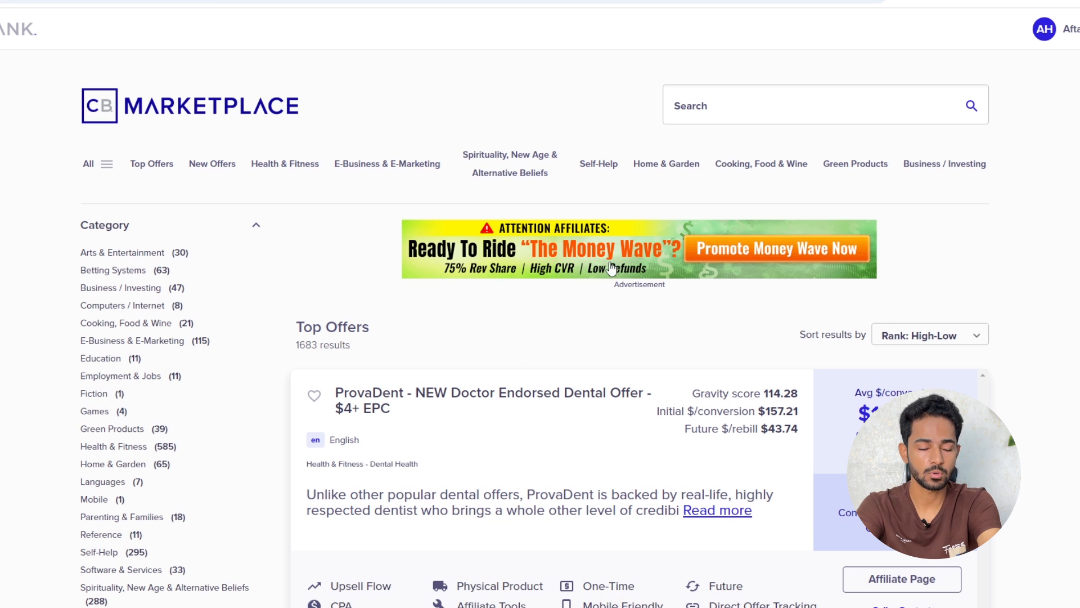
scroll(969, 353, down, 2)
mouse_move(796, 269)
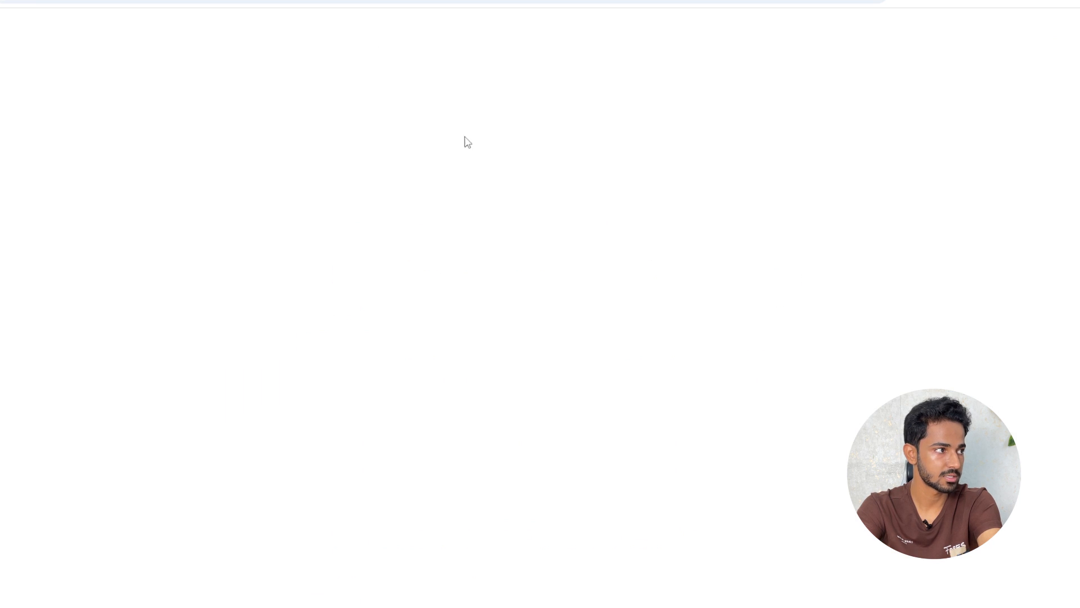
scroll(533, 197, down, 3)
scroll(534, 206, up, 3)
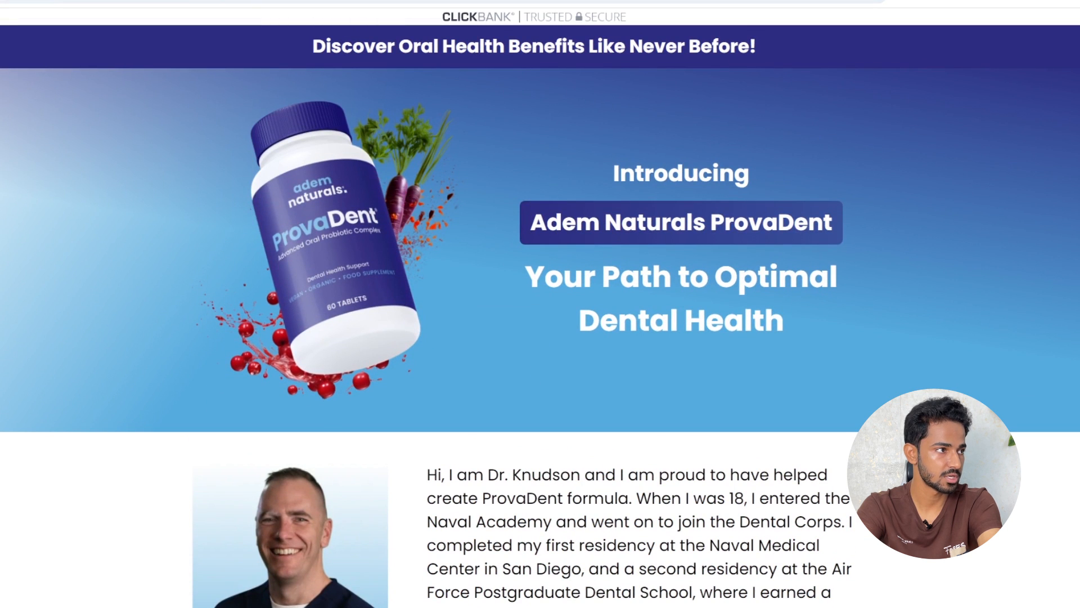
Return to ClickBank's Top Offers and check the gravity and rebill stats
key(ctrl+w)
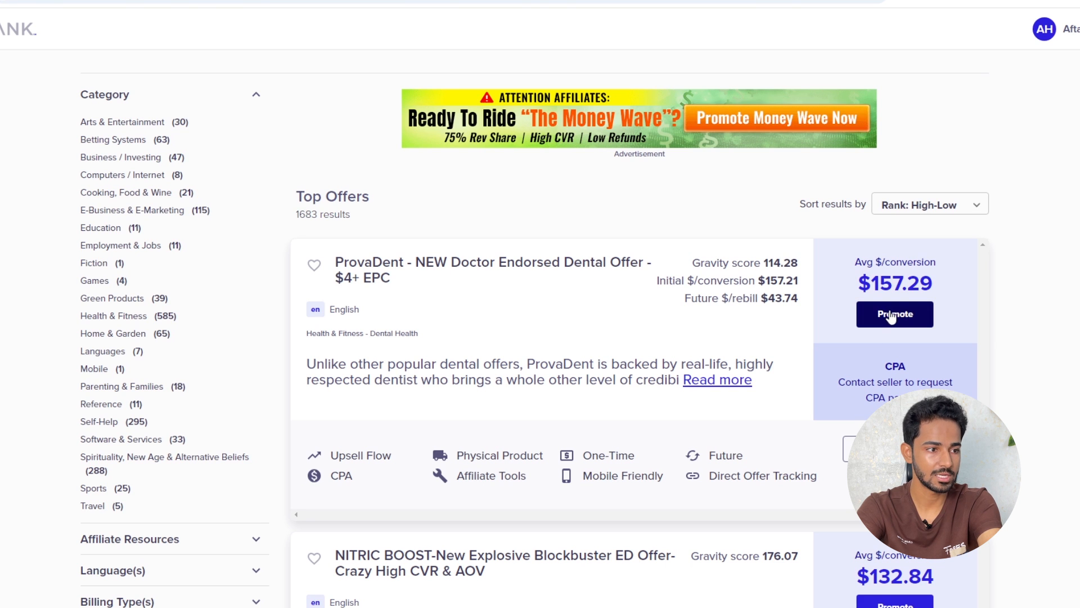
mouse_move(727, 301)
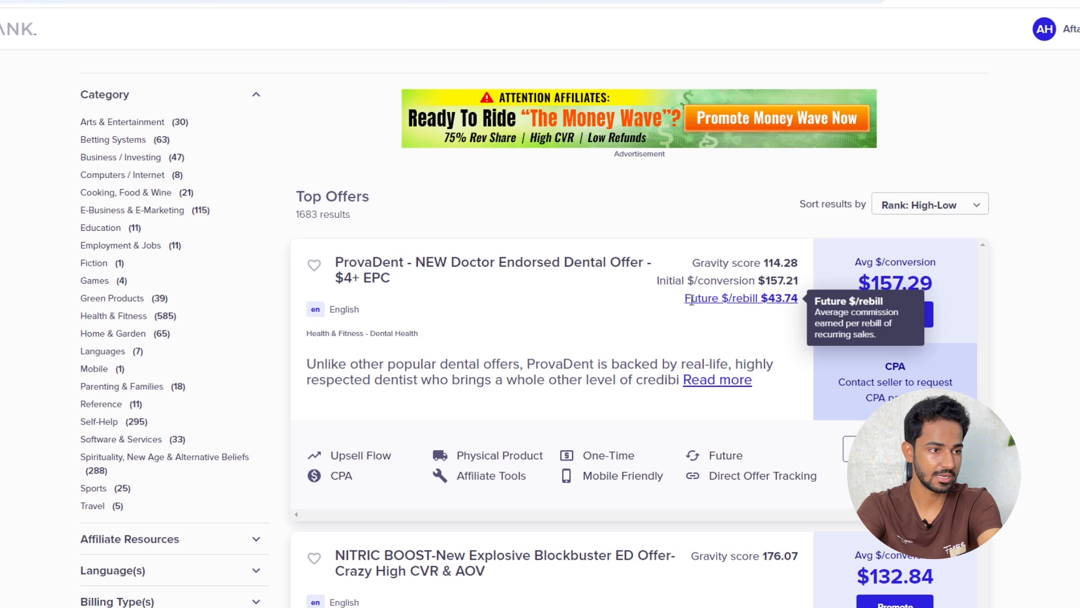
scroll(540, 331, down, 4)
scroll(540, 330, up, 5)
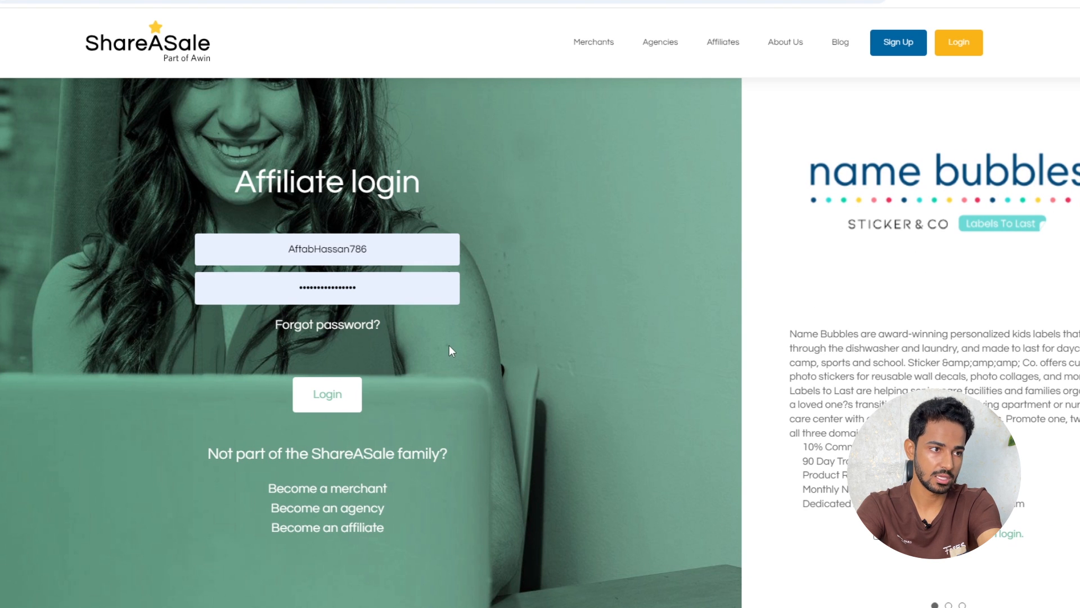
Log into the ShareASale affiliate account, retrying past the expired-page error, and note the $42.59 balance
click(337, 395)
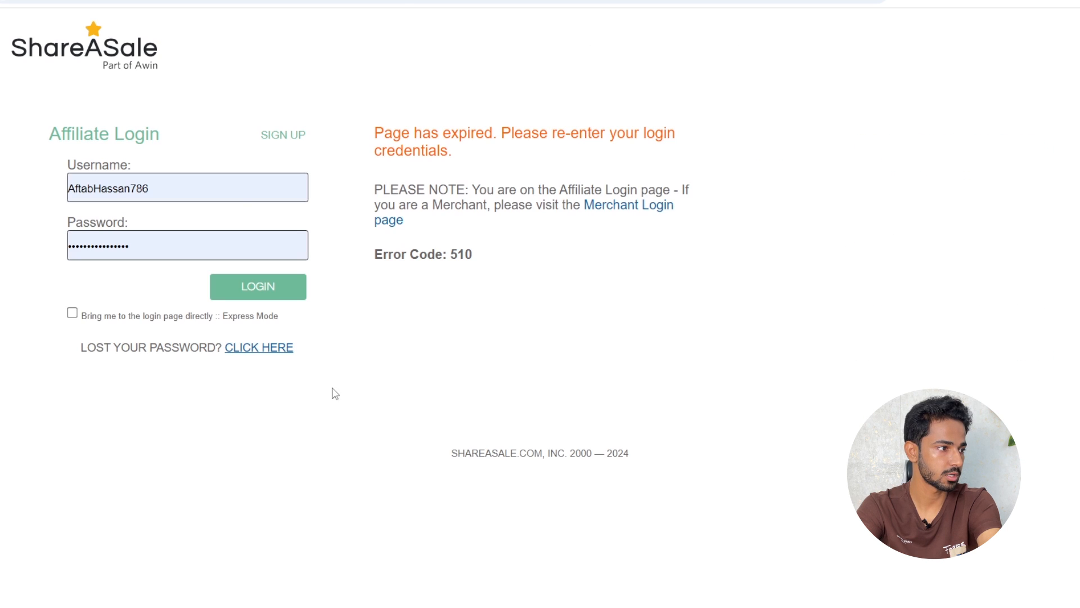
click(270, 302)
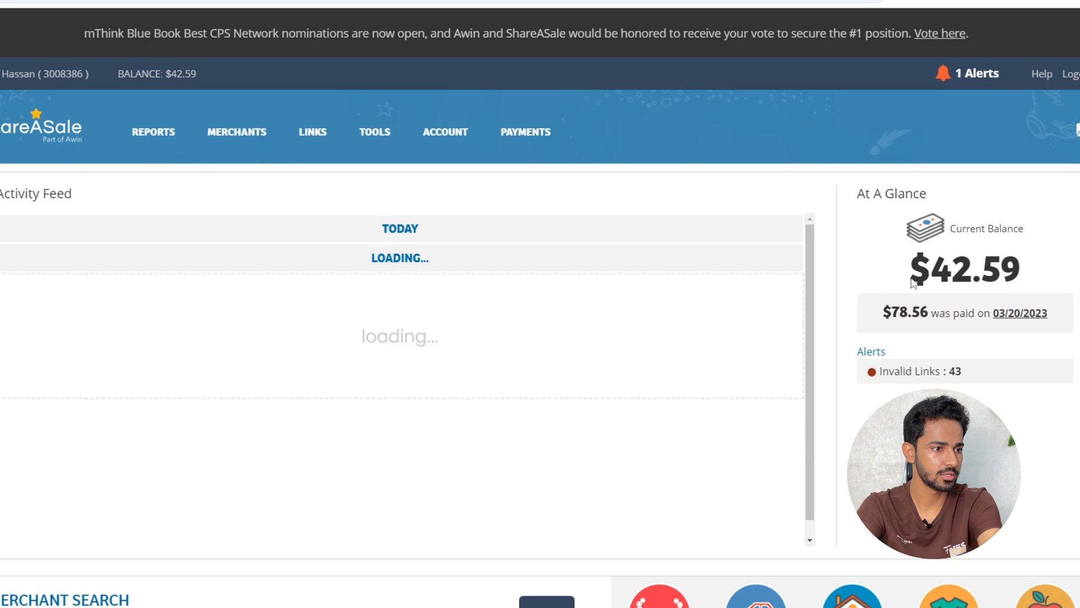
mouse_move(895, 274)
mouse_down()
mouse_move(989, 289)
mouse_move(1040, 268)
mouse_move(911, 274)
mouse_up()
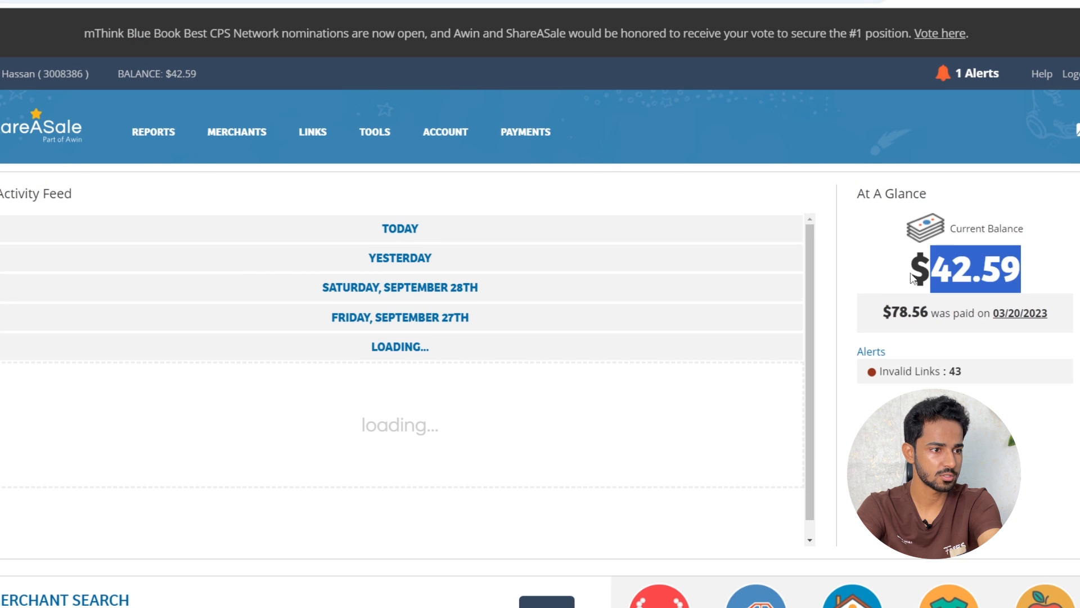
click(844, 281)
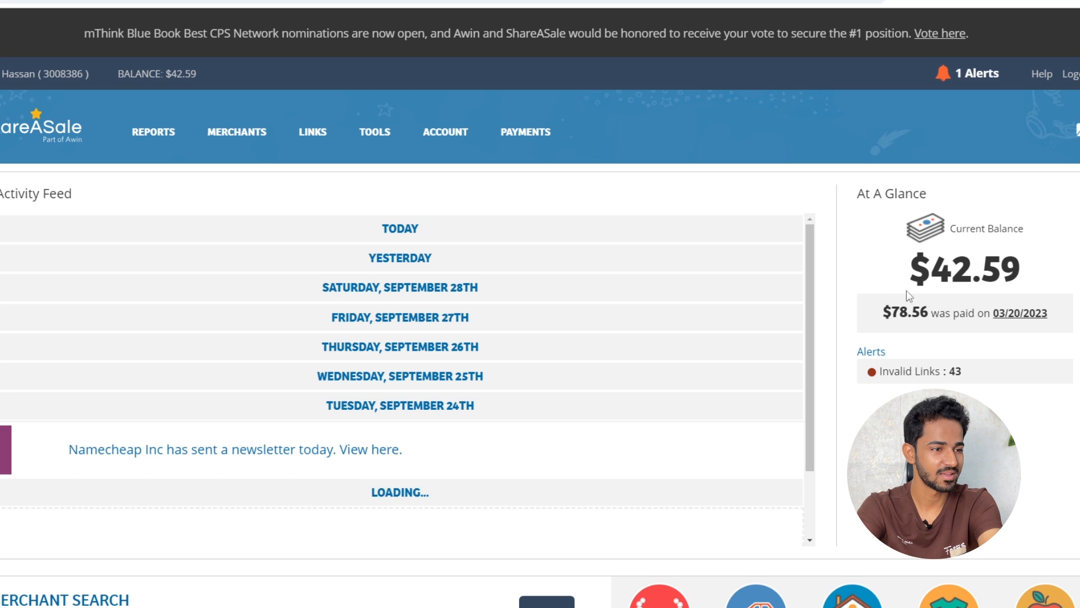
Review the last payout amount and date, then scroll down to Your Top Merchants
drag(921, 312, 881, 319)
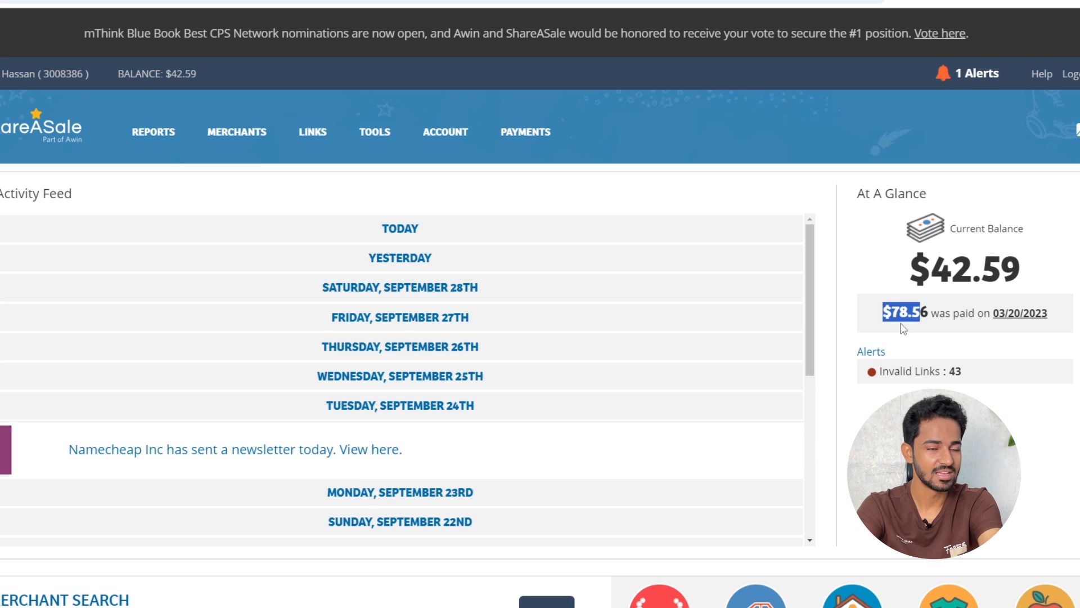
click(993, 343)
drag(1071, 318, 941, 315)
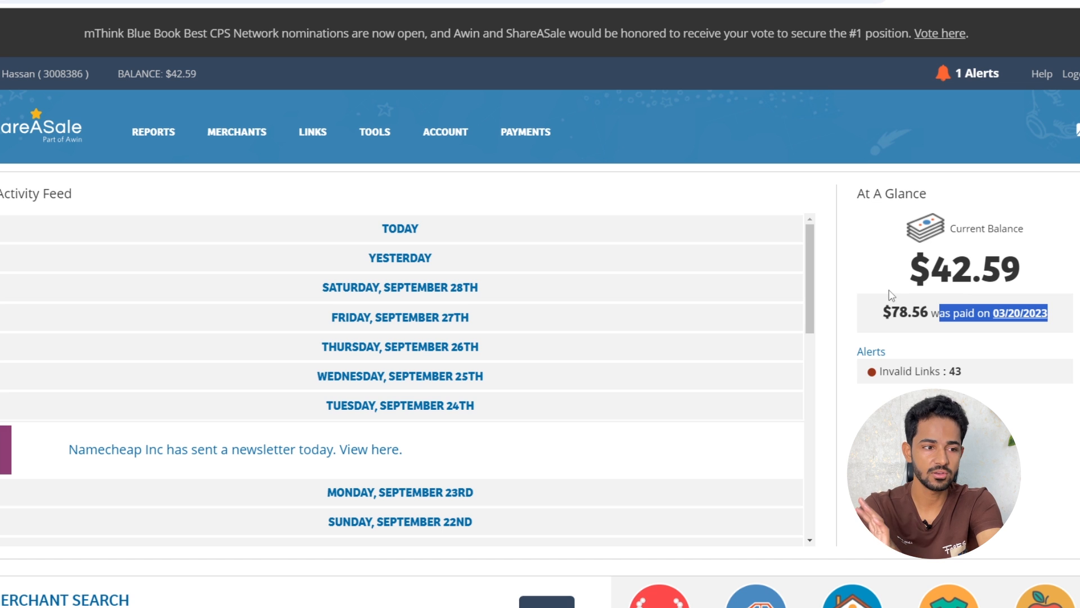
drag(928, 271, 1025, 277)
click(948, 272)
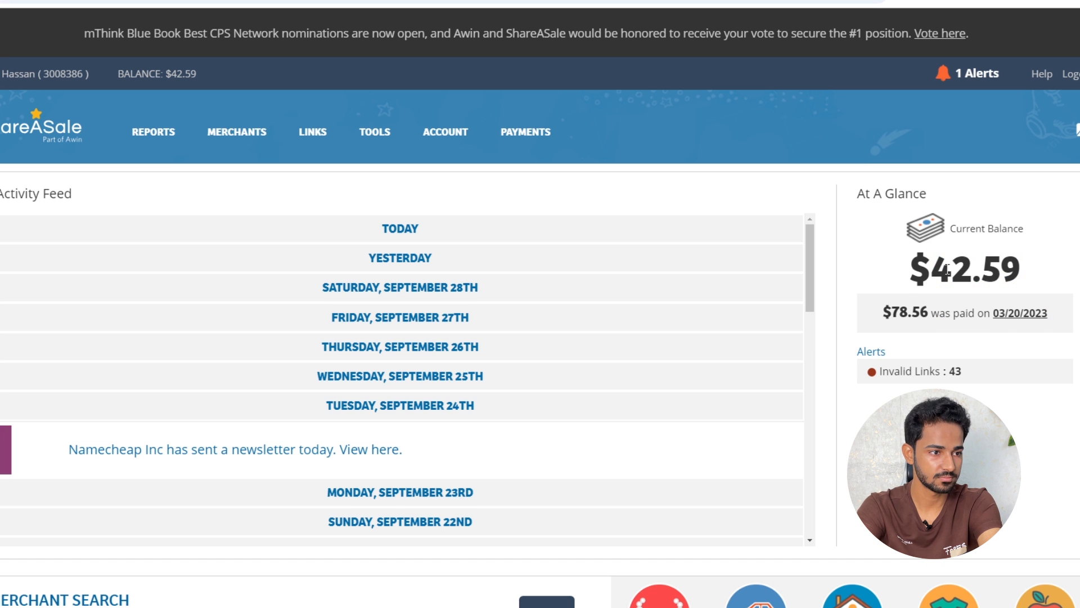
drag(931, 271, 1023, 276)
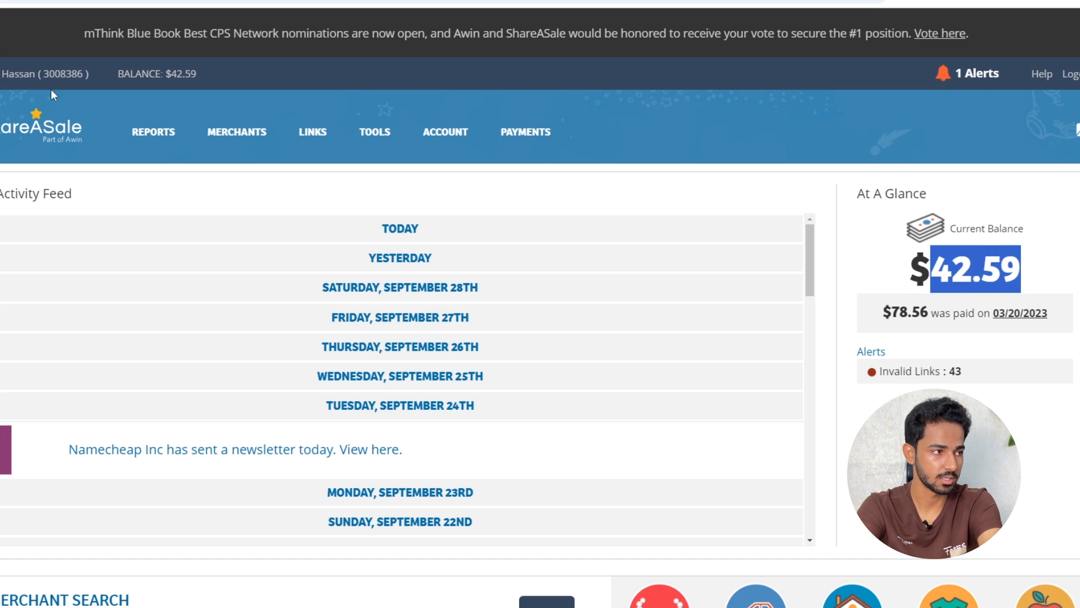
scroll(935, 315, down, 7)
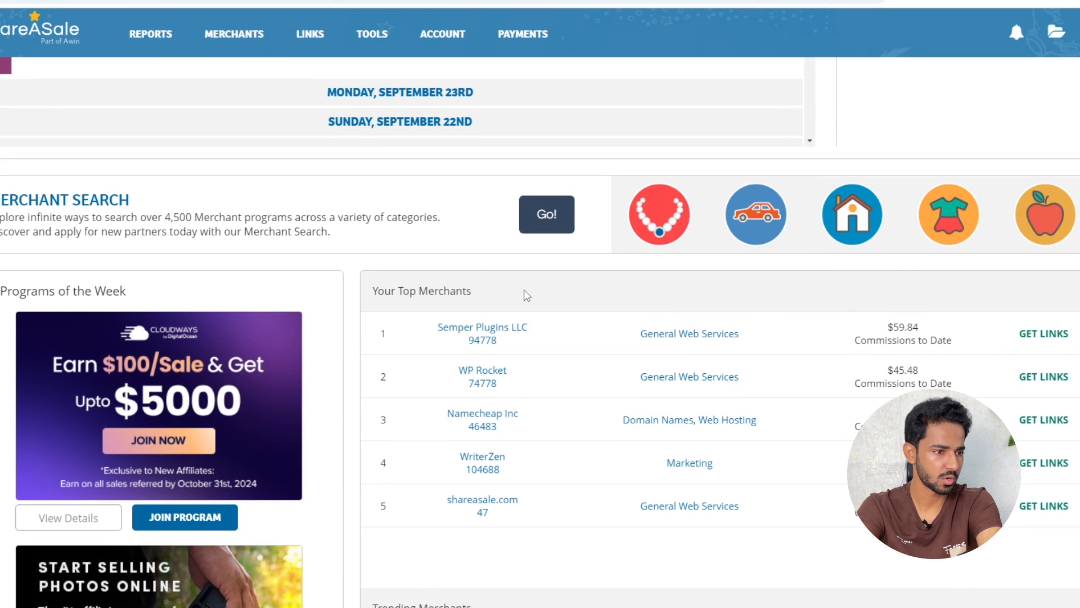
scroll(784, 298, down, 4)
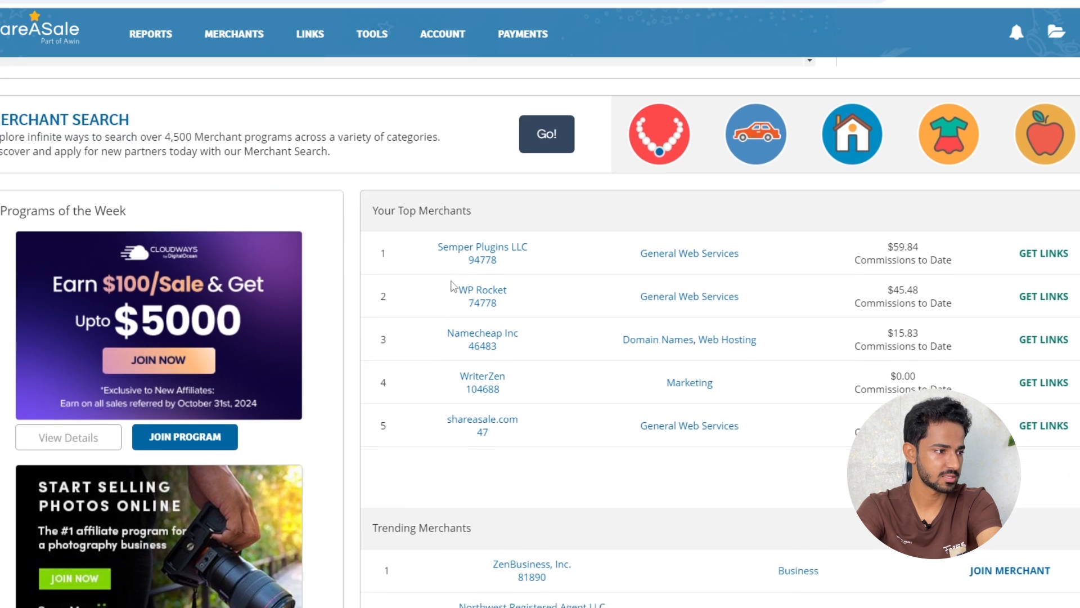
scroll(477, 275, up, 2)
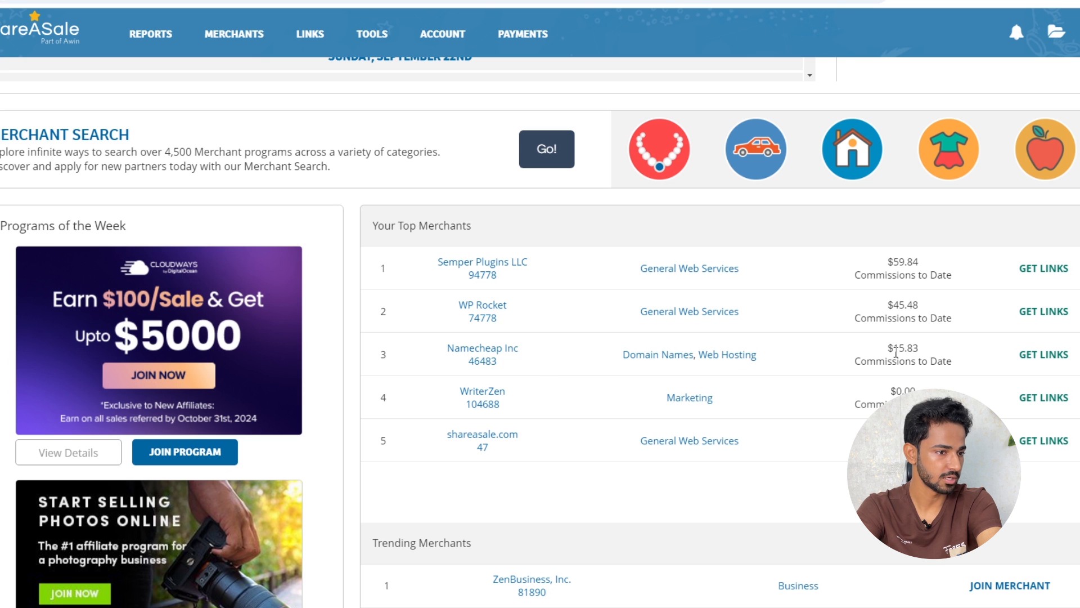
scroll(810, 369, up, 5)
scroll(561, 366, down, 5)
scroll(632, 422, up, 1)
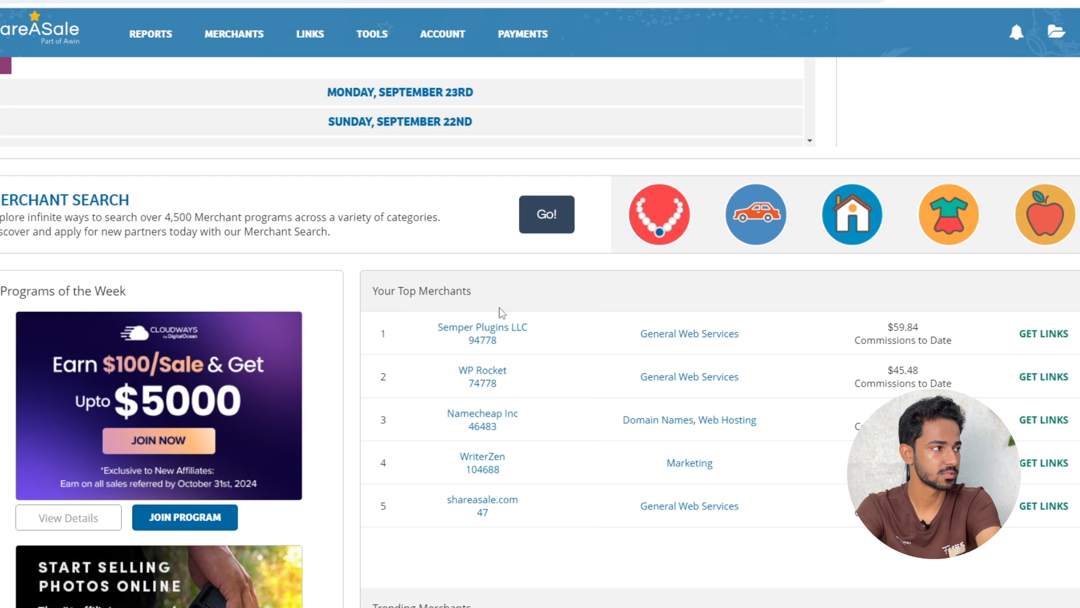
scroll(717, 293, up, 6)
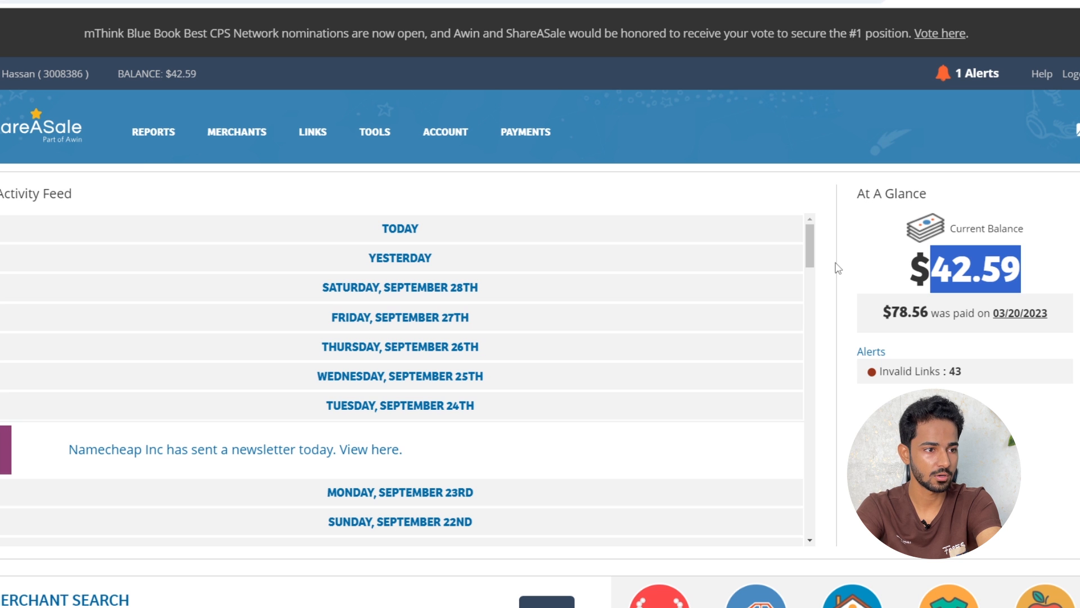
scroll(834, 281, down, 5)
scroll(834, 282, up, 5)
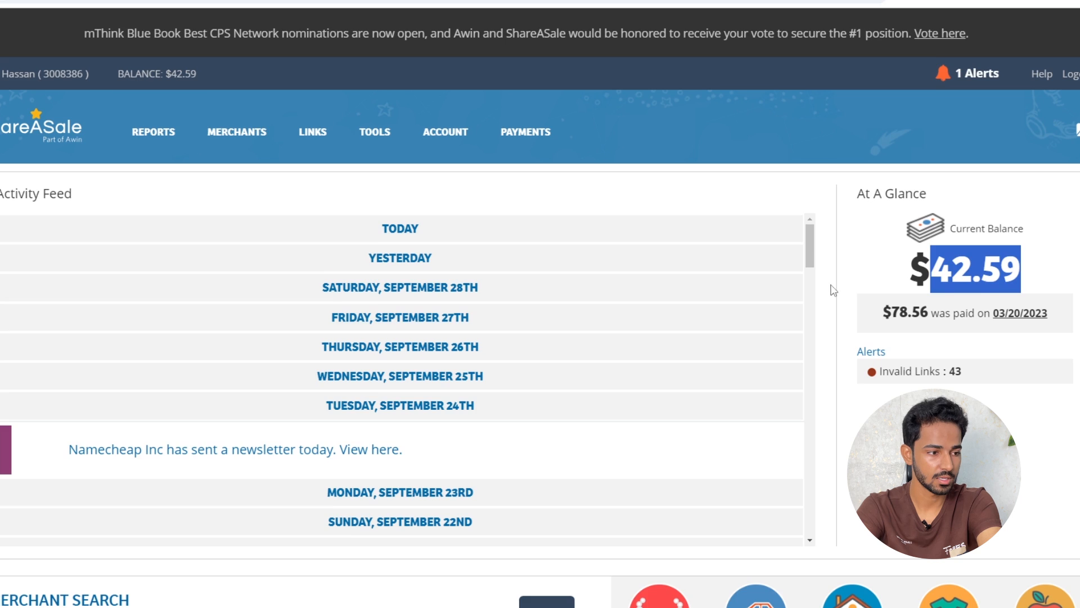
scroll(833, 287, down, 5)
scroll(788, 284, up, 5)
click(776, 205)
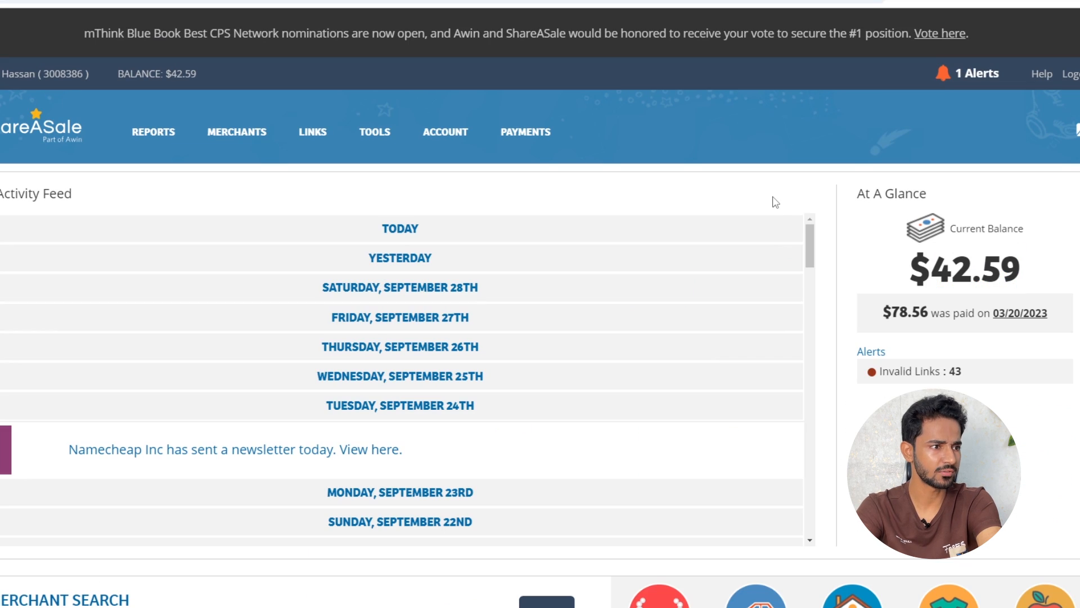
mouse_move(230, 135)
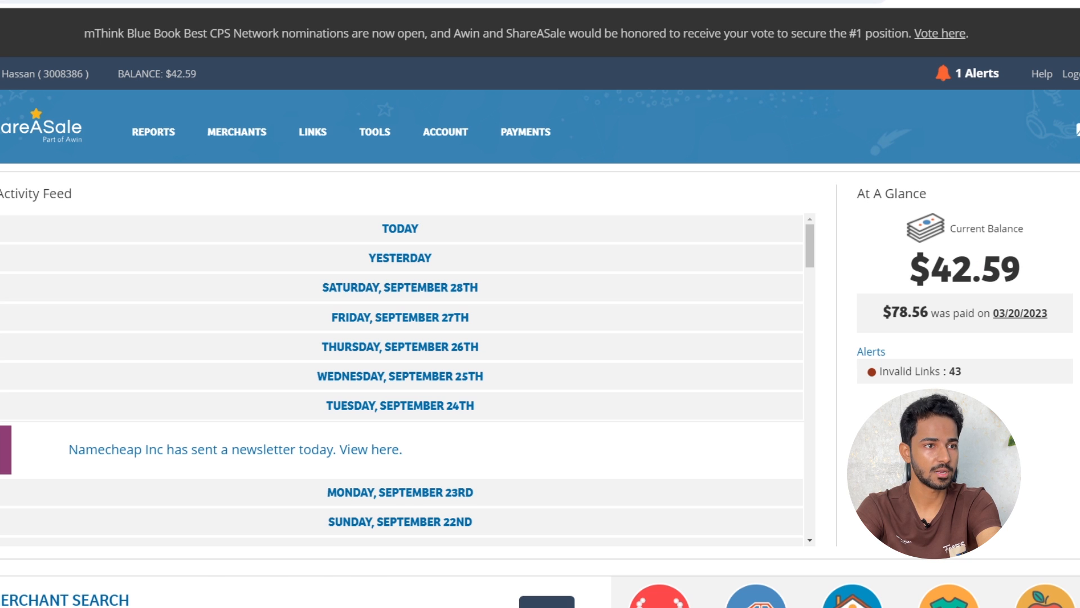
scroll(670, 59, down, 1)
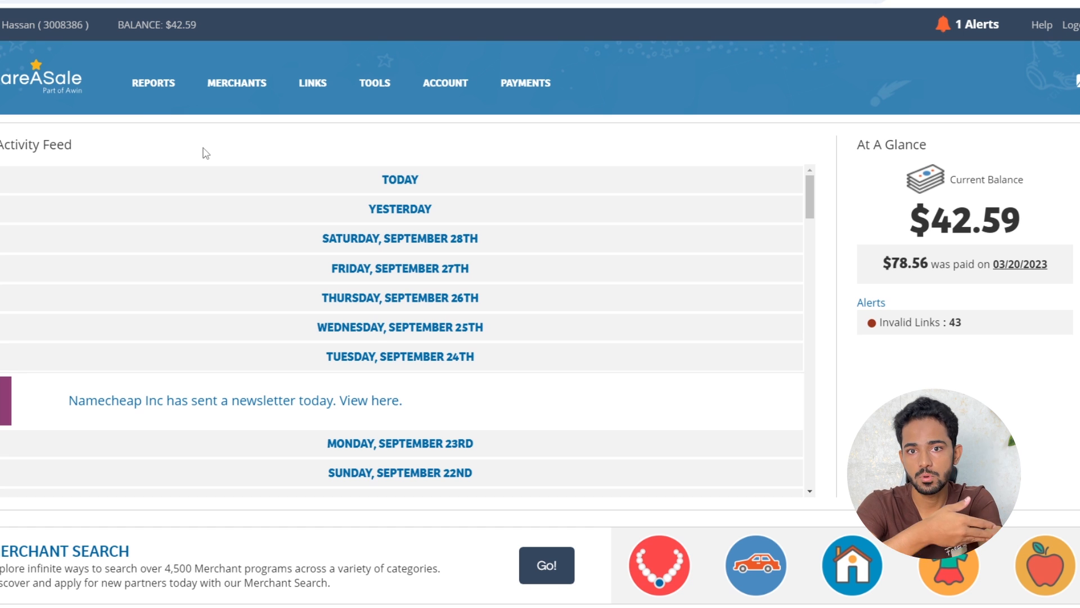
Go to Search for Merchants under MERCHANTS and browse Trending Merchants and the Categories list
click(244, 93)
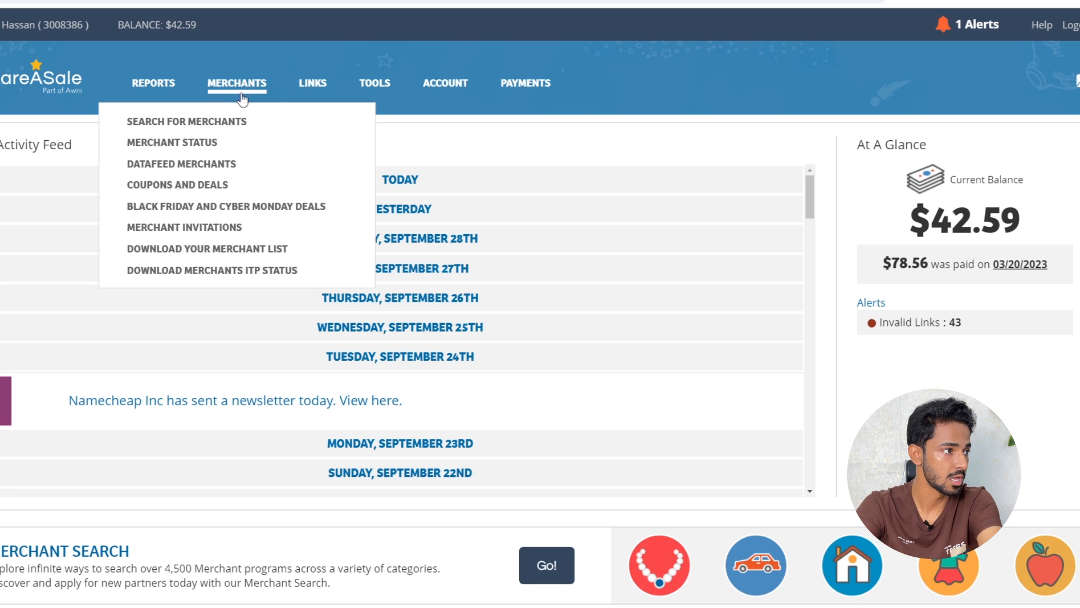
click(220, 122)
scroll(716, 221, down, 5)
scroll(716, 221, down, 10)
scroll(712, 225, up, 9)
scroll(595, 409, down, 2)
scroll(519, 358, up, 3)
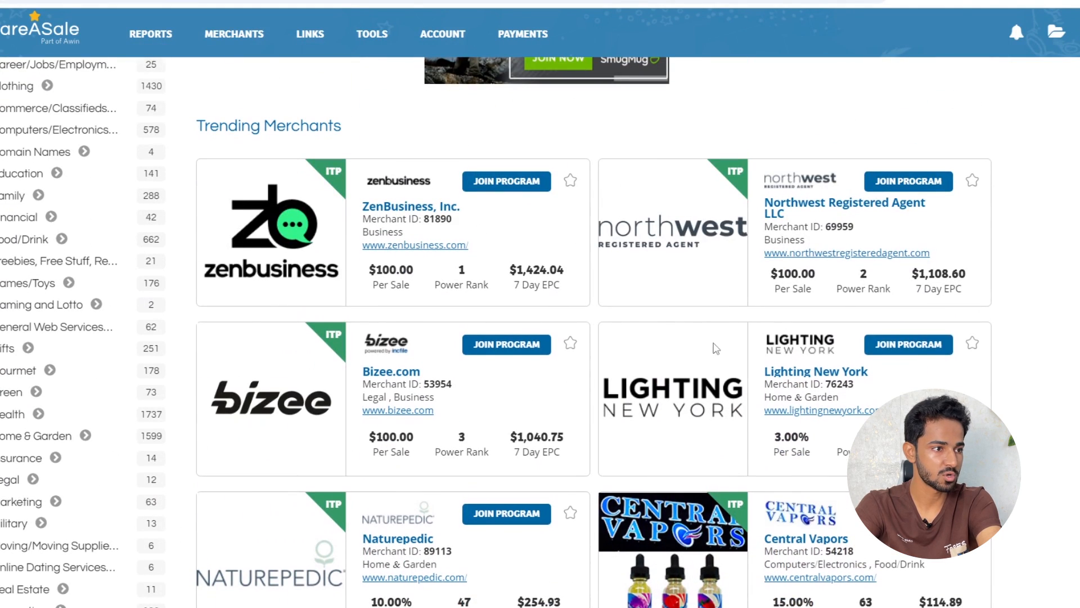
scroll(445, 317, up, 5)
scroll(444, 317, down, 5)
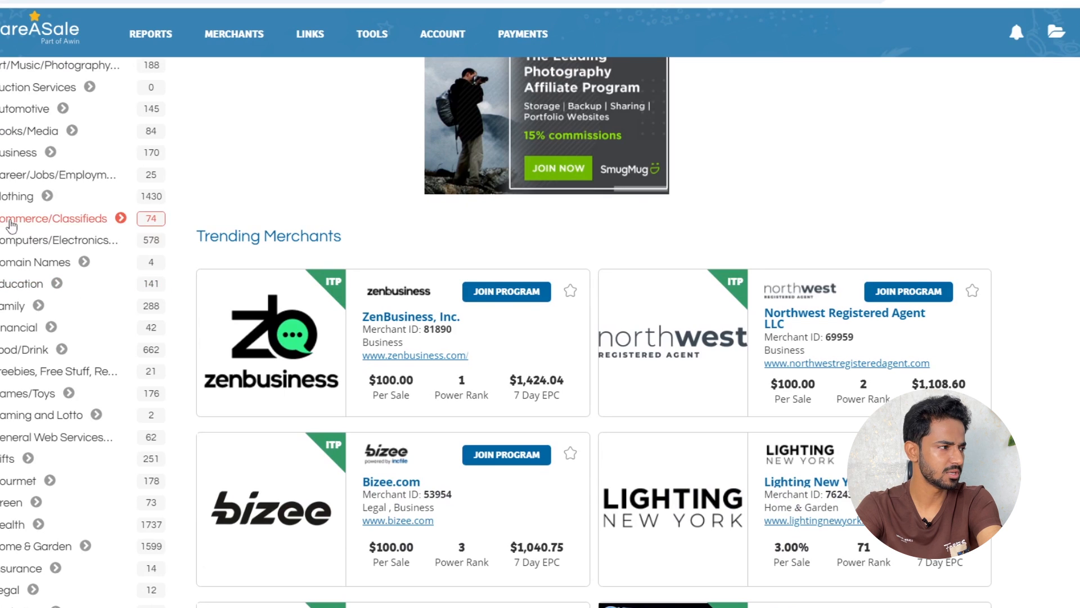
scroll(14, 221, up, 5)
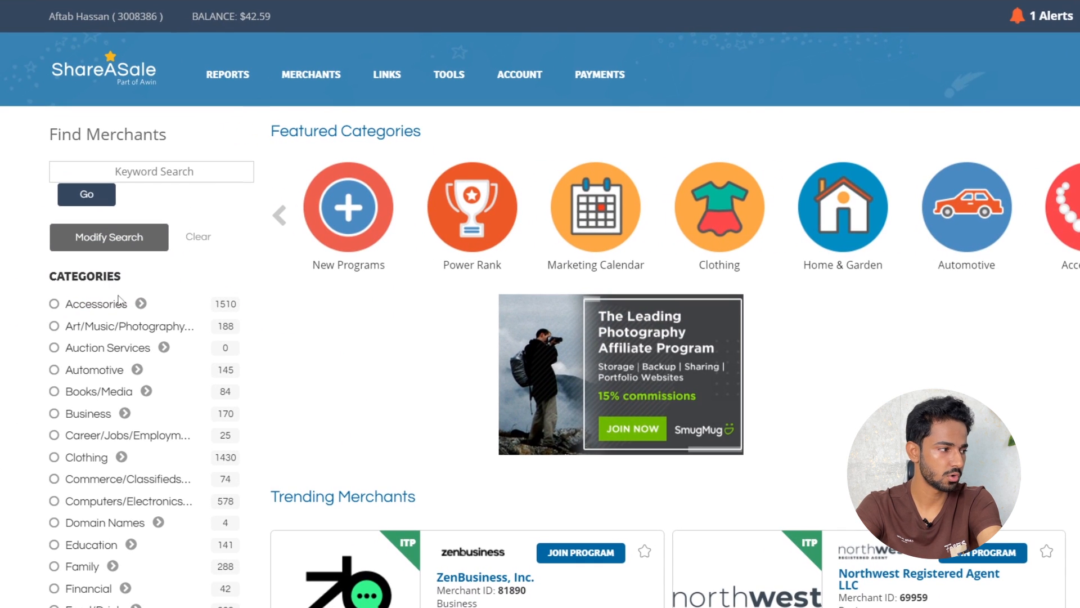
scroll(130, 361, down, 3)
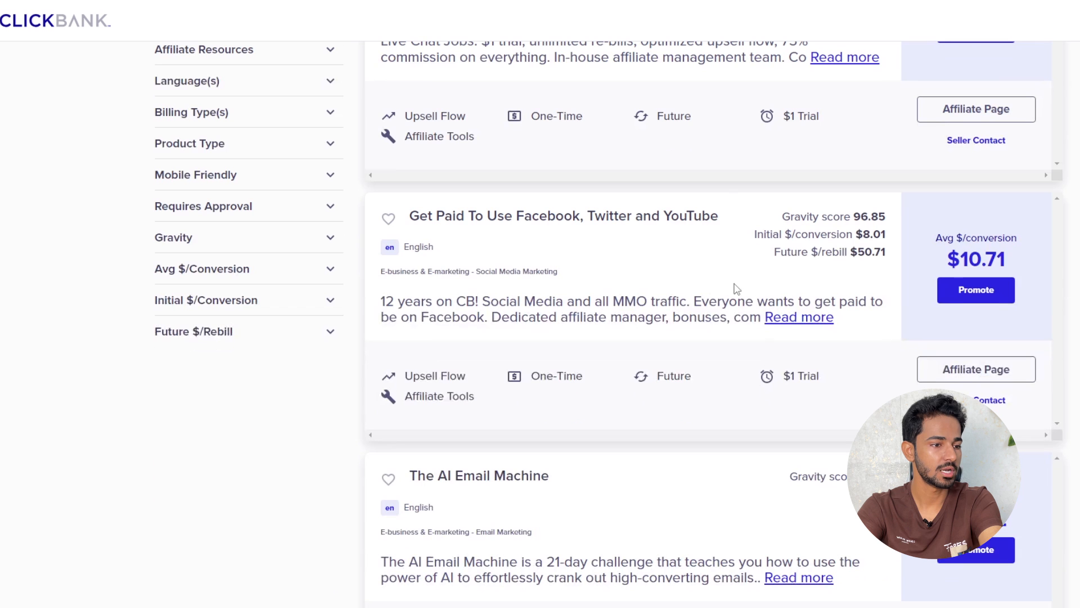
mouse_move(945, 266)
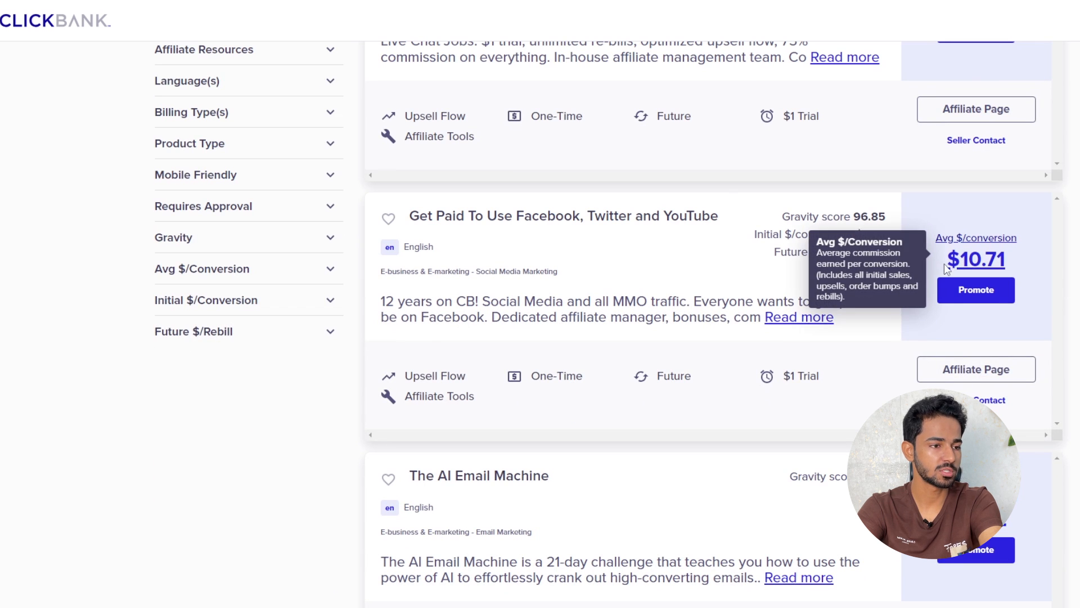
Dismiss the notification prompt on the social media jobs offer page and skim the quiz instructions
mouse_move(866, 211)
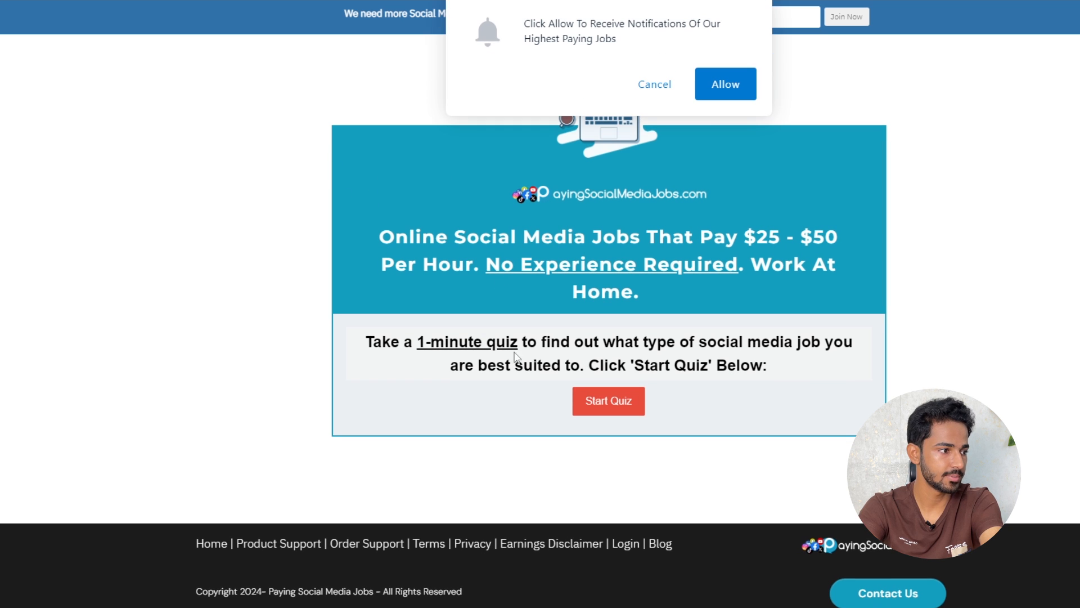
click(666, 87)
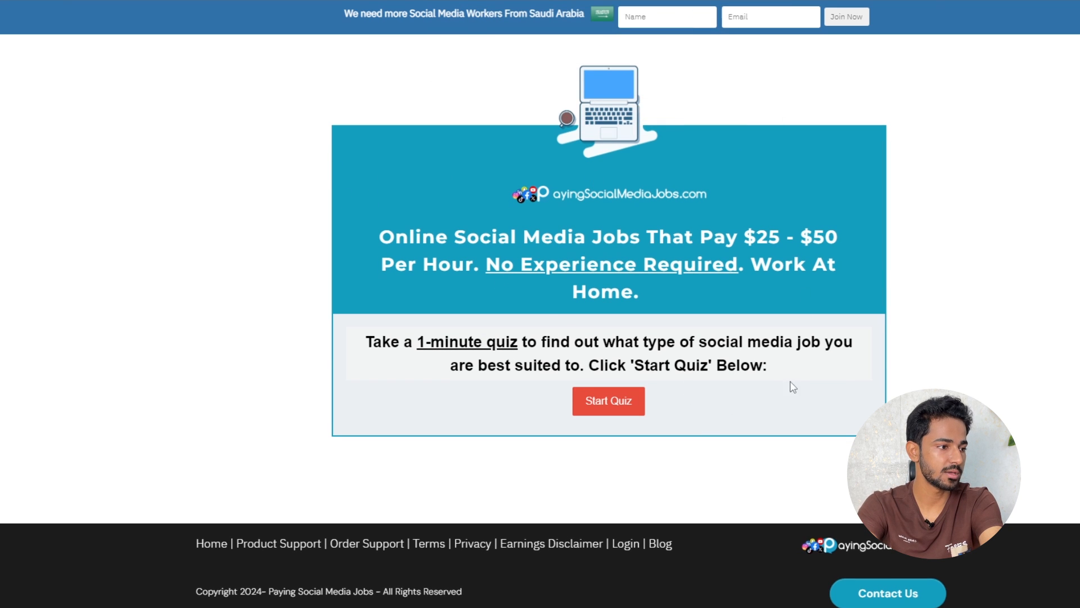
drag(776, 366, 384, 252)
click(1016, 250)
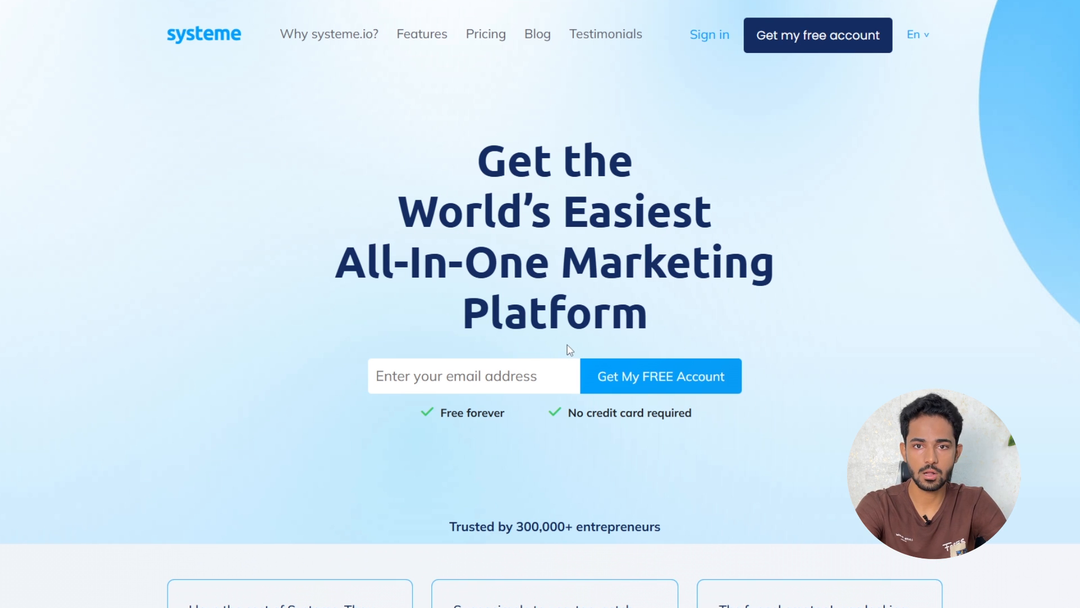
Start from the free-account signup on the homepage and reach the empty Sales funnels list
drag(438, 414, 488, 416)
click(404, 381)
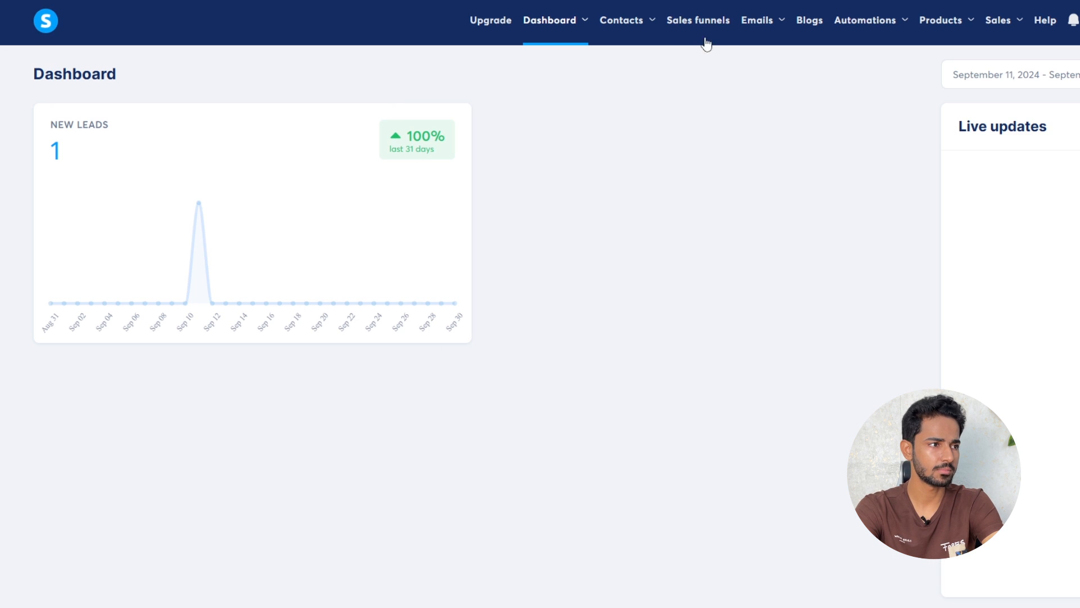
click(712, 20)
drag(109, 183, 741, 482)
click(934, 306)
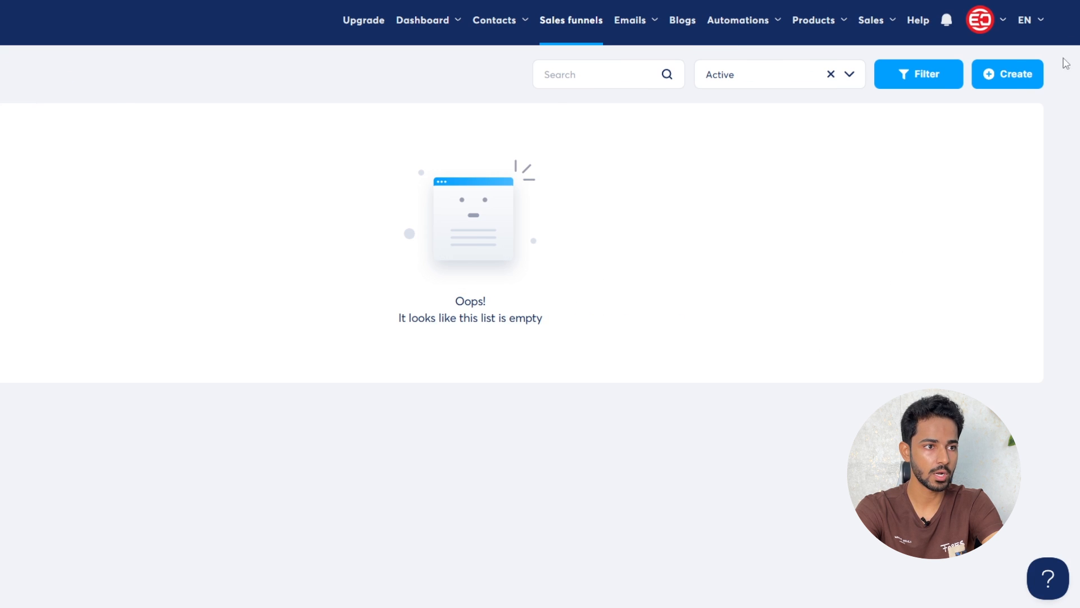
Create a funnel named 'make money online' on the default domain with the Build an audience goal
click(1011, 79)
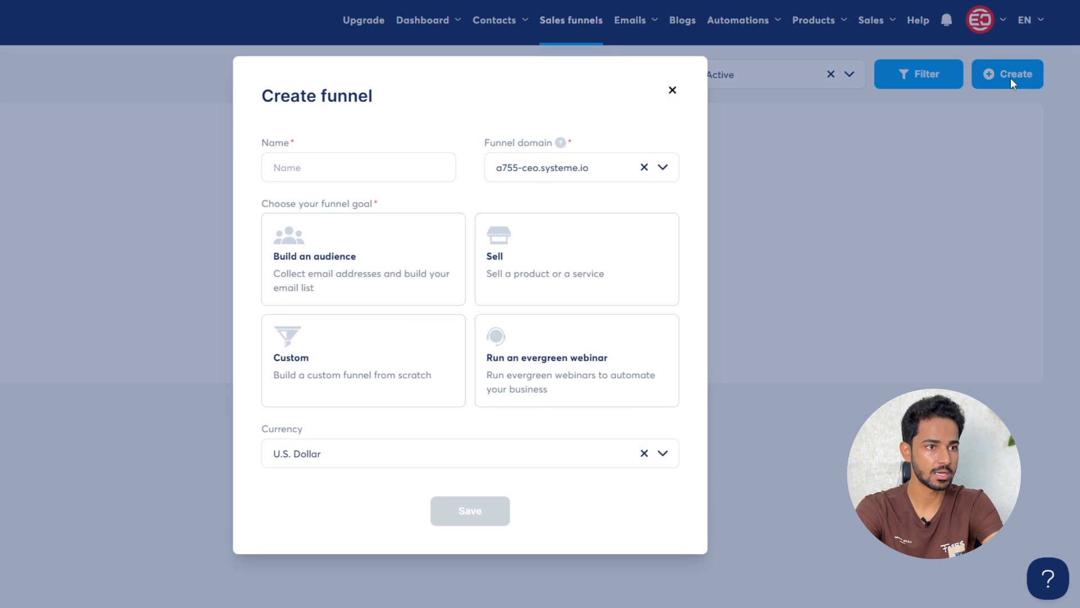
text(make monety)
key(BackSpace)
key(BackSpace)
key(BackSpace)
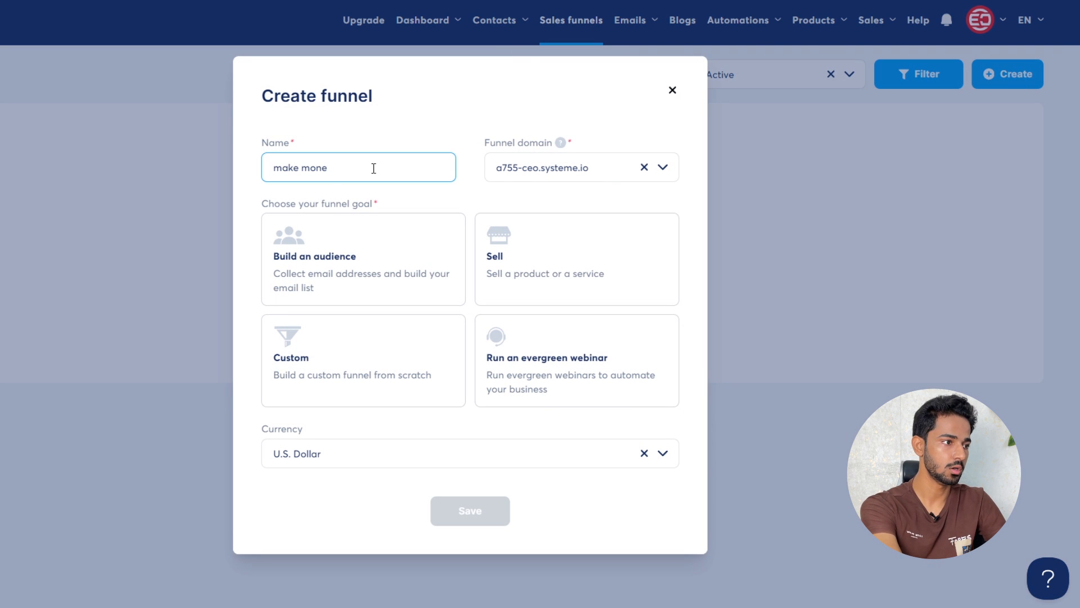
text(y online)
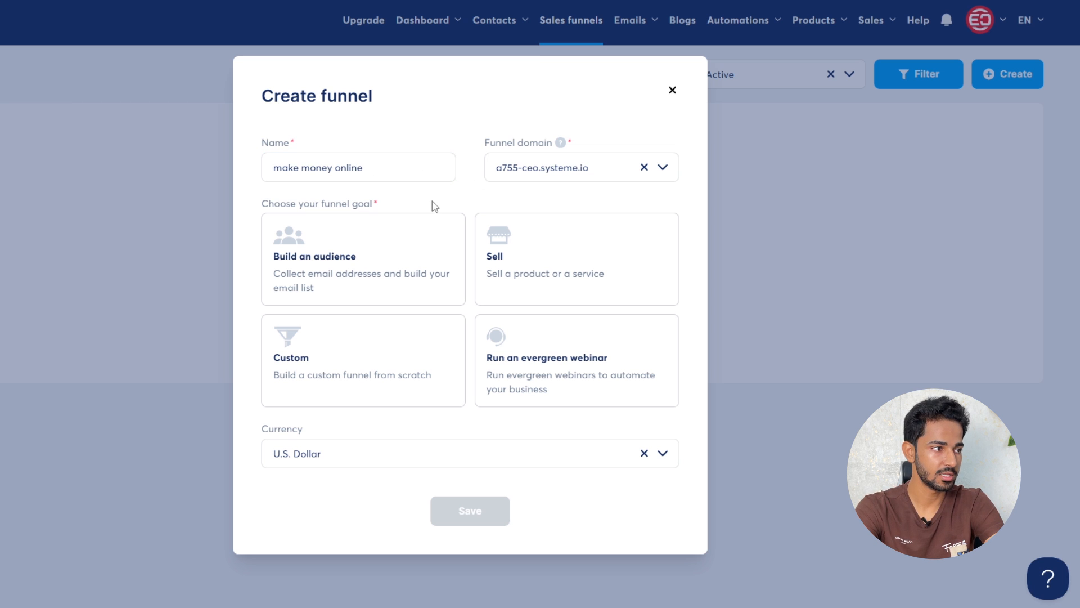
click(568, 169)
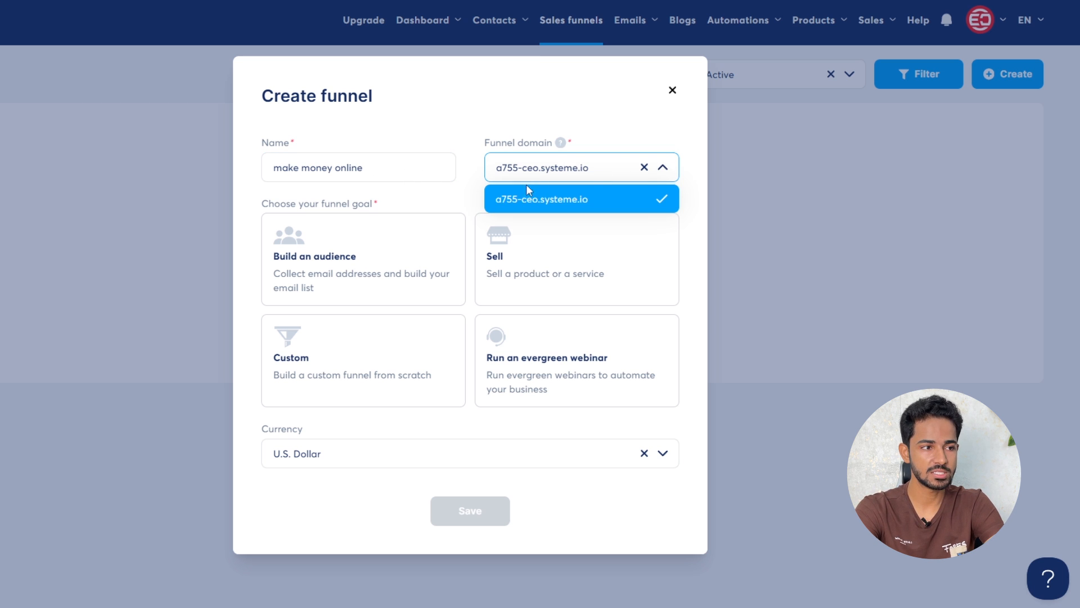
click(620, 127)
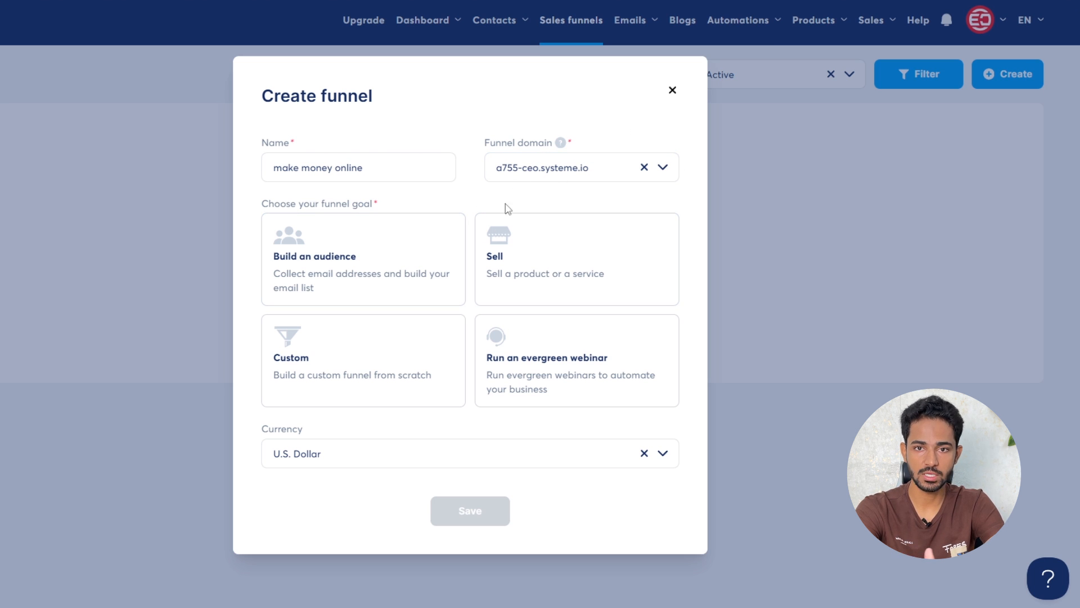
click(334, 257)
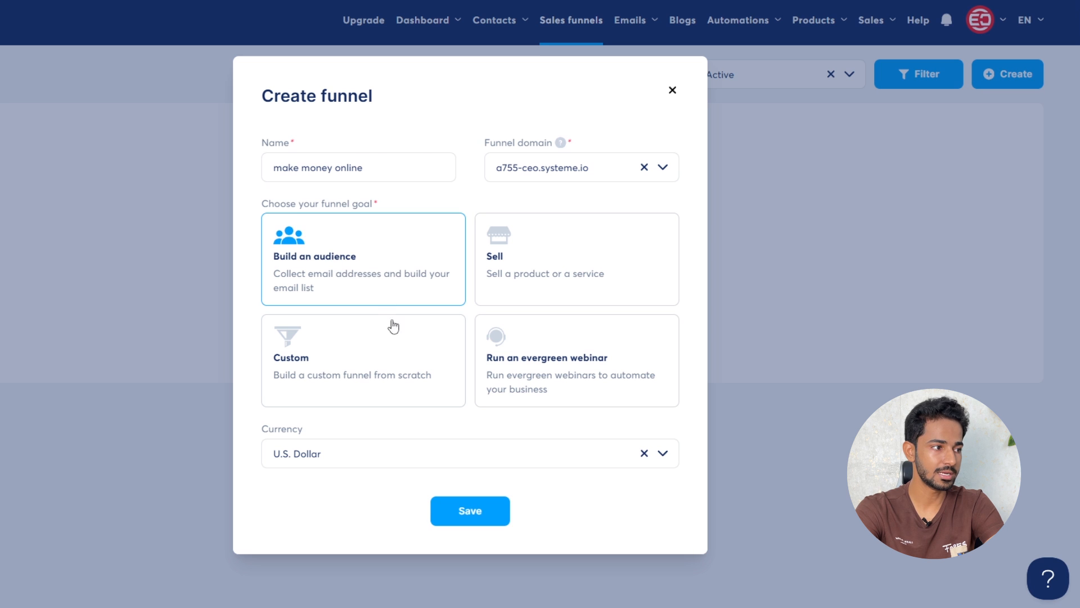
click(470, 510)
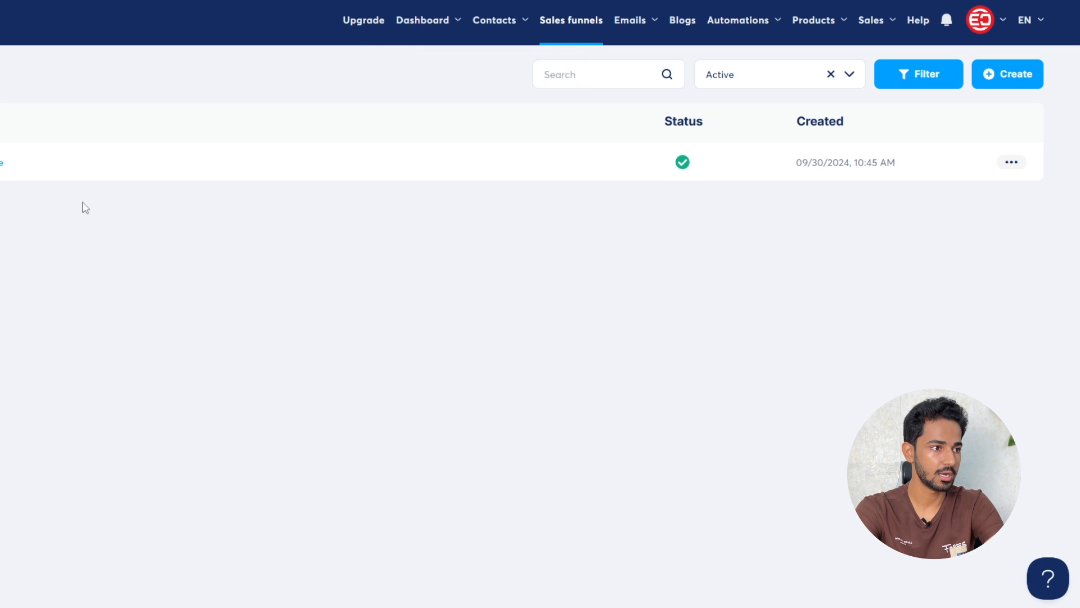
Open the make money online funnel and browse templates for the Thank You / Download step
click(99, 168)
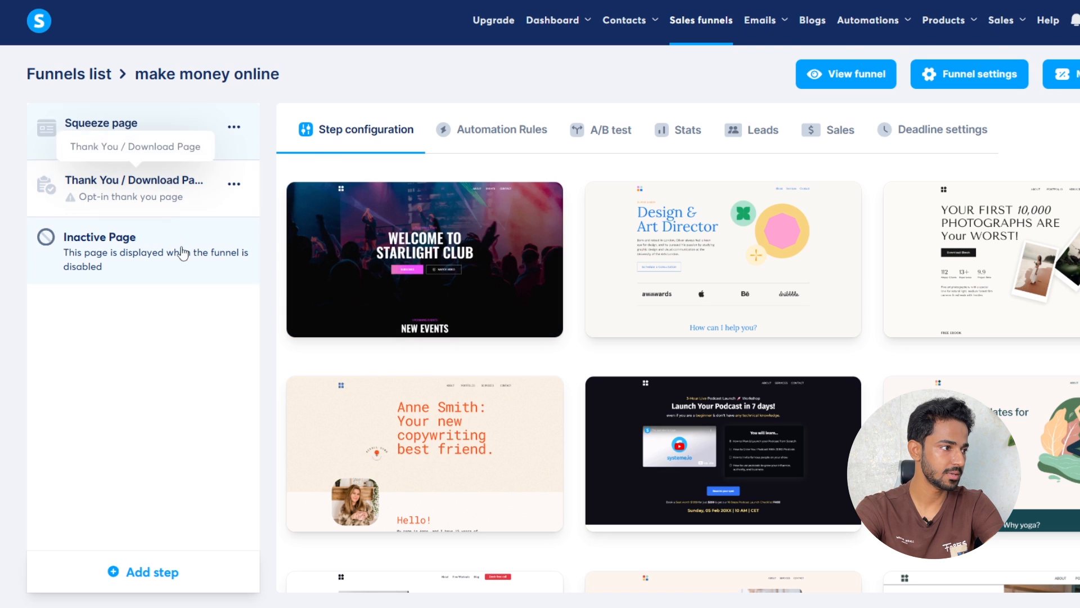
mouse_move(455, 227)
scroll(454, 222, down, 3)
scroll(454, 223, up, 3)
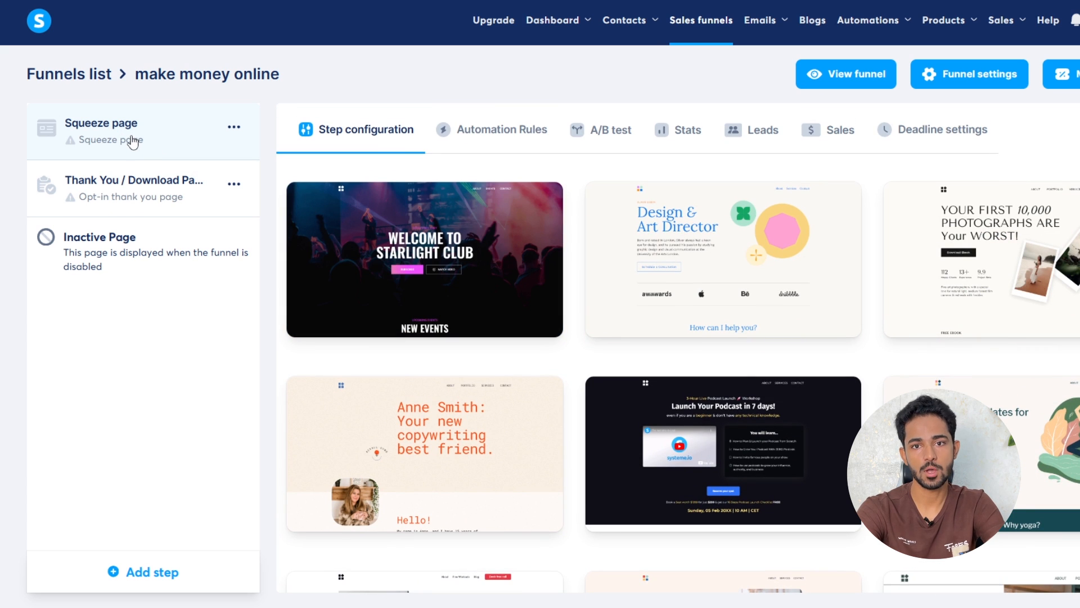
click(117, 193)
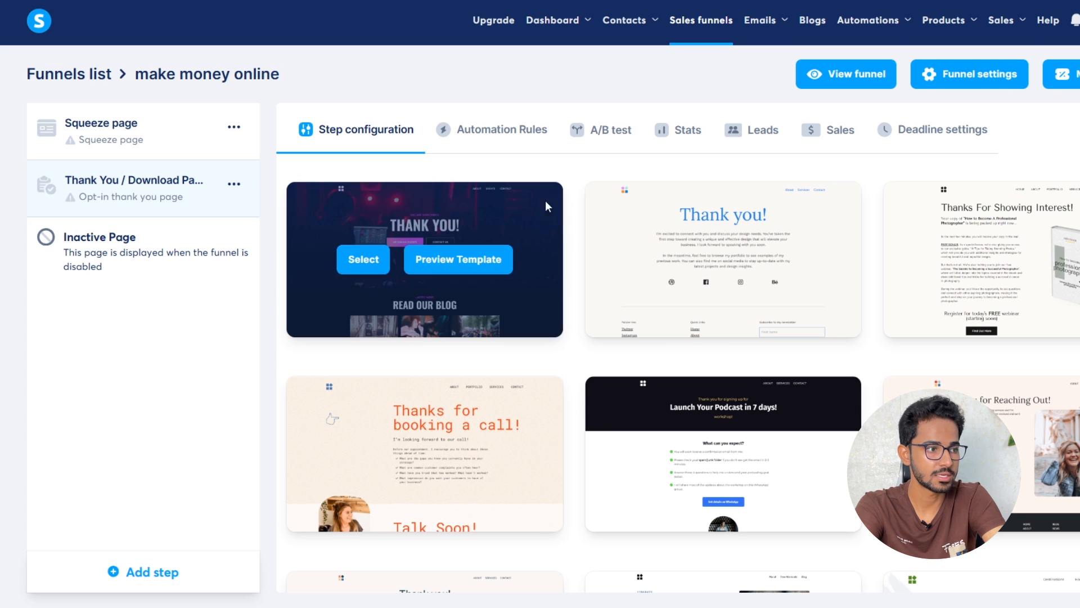
Apply the 'Stay in the Loop!' email sign-up template to the Squeeze page step
click(108, 135)
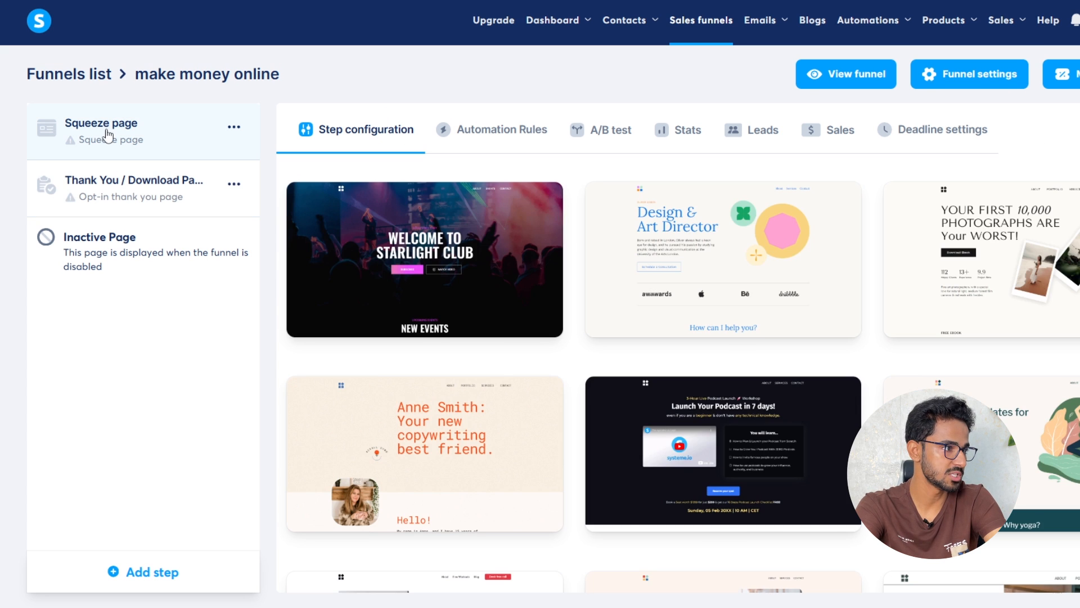
scroll(760, 227, down, 1)
scroll(759, 222, down, 2)
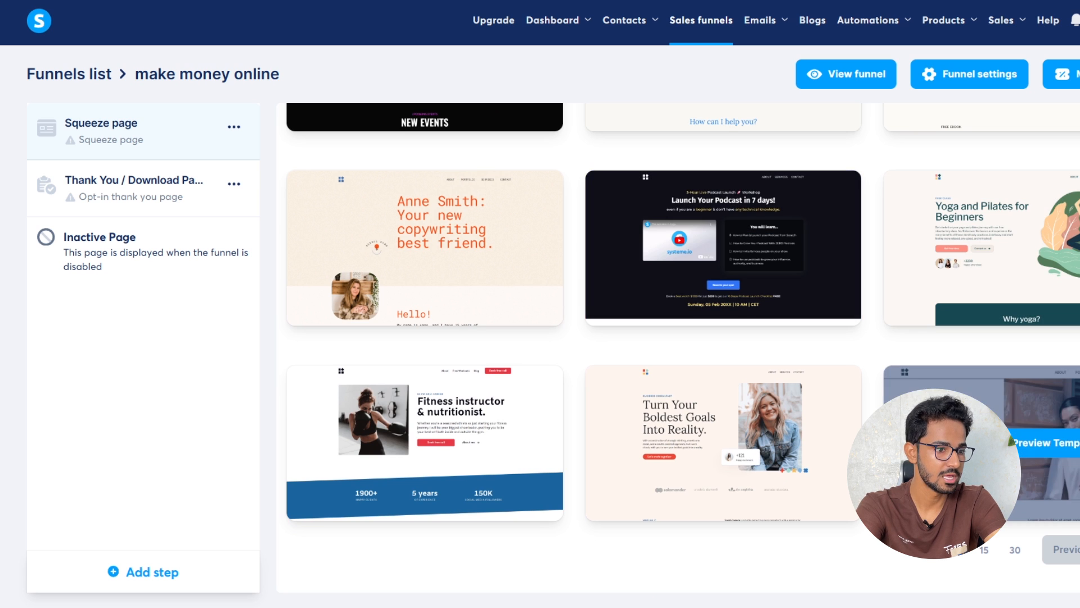
click(1058, 550)
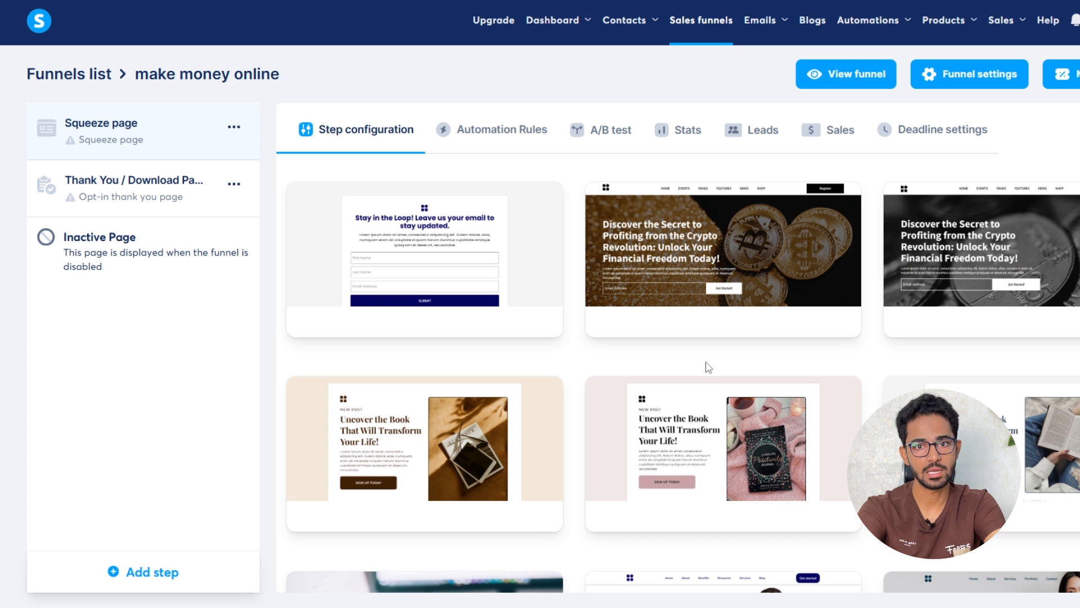
mouse_move(386, 225)
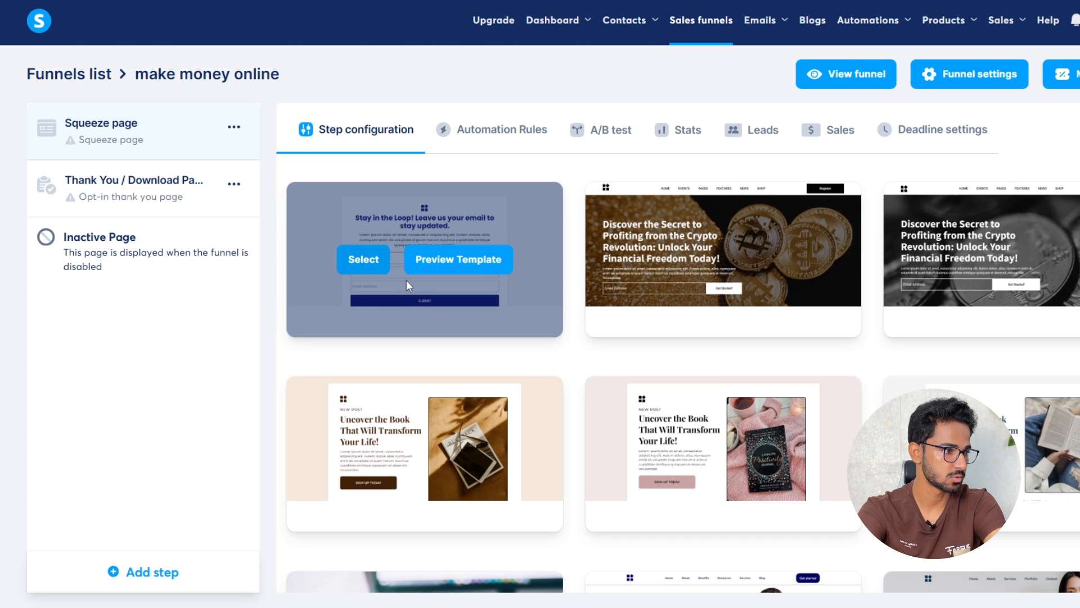
click(387, 263)
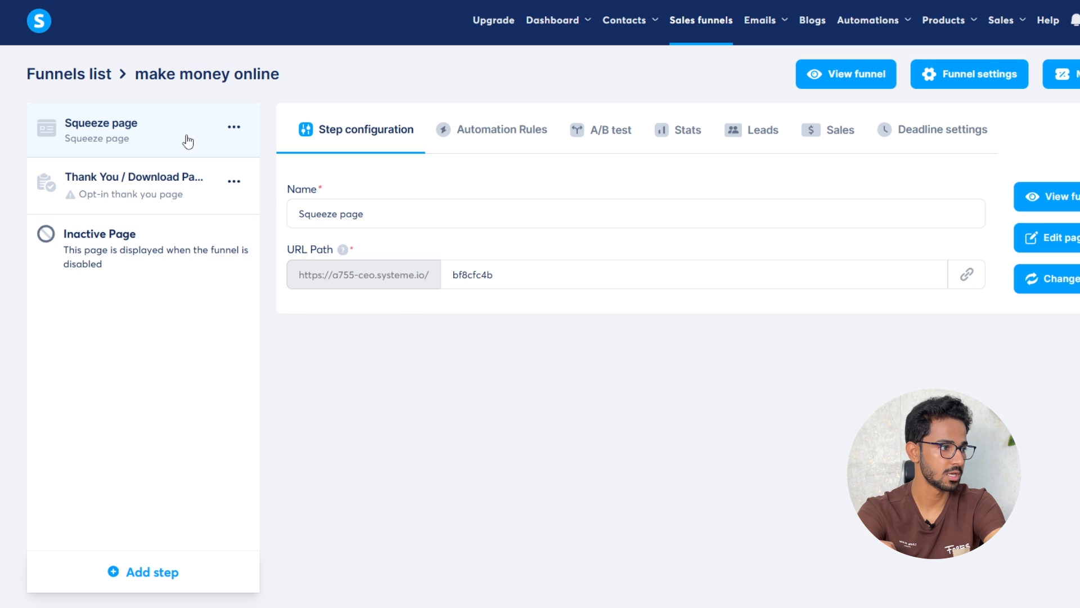
Name the squeeze page step 'make money online', keep its URL path, and open it in the editor
click(398, 204)
triple_click(394, 204)
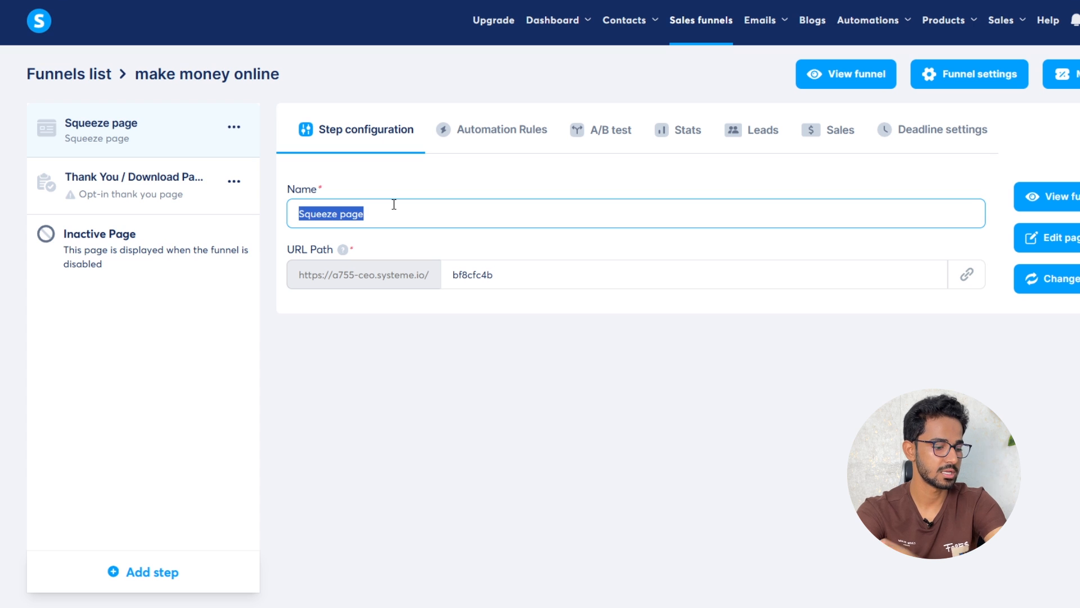
triple_click(542, 268)
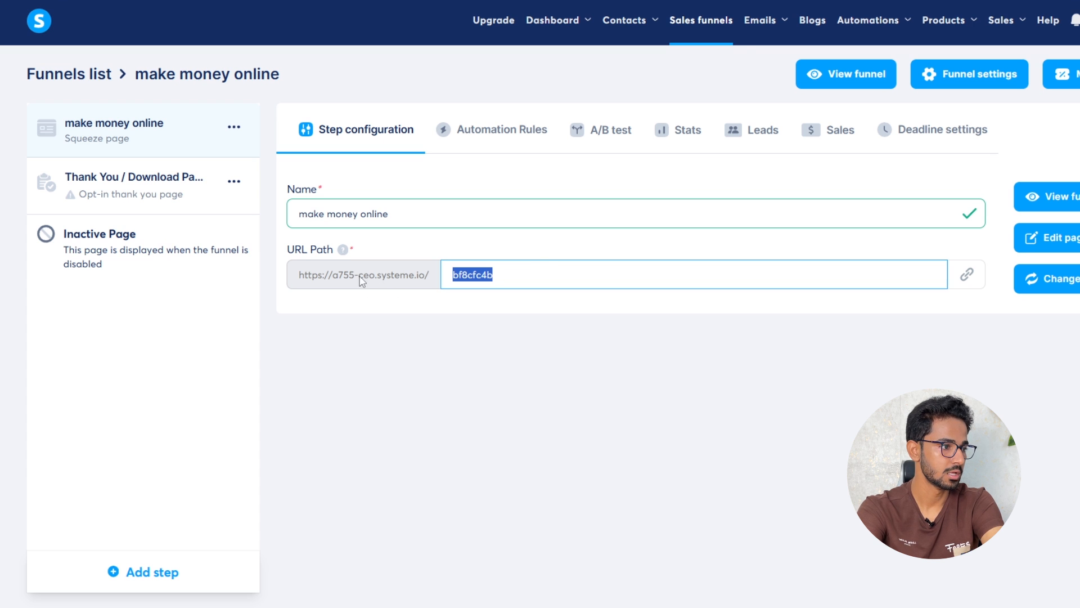
drag(343, 276, 409, 277)
click(460, 314)
click(520, 274)
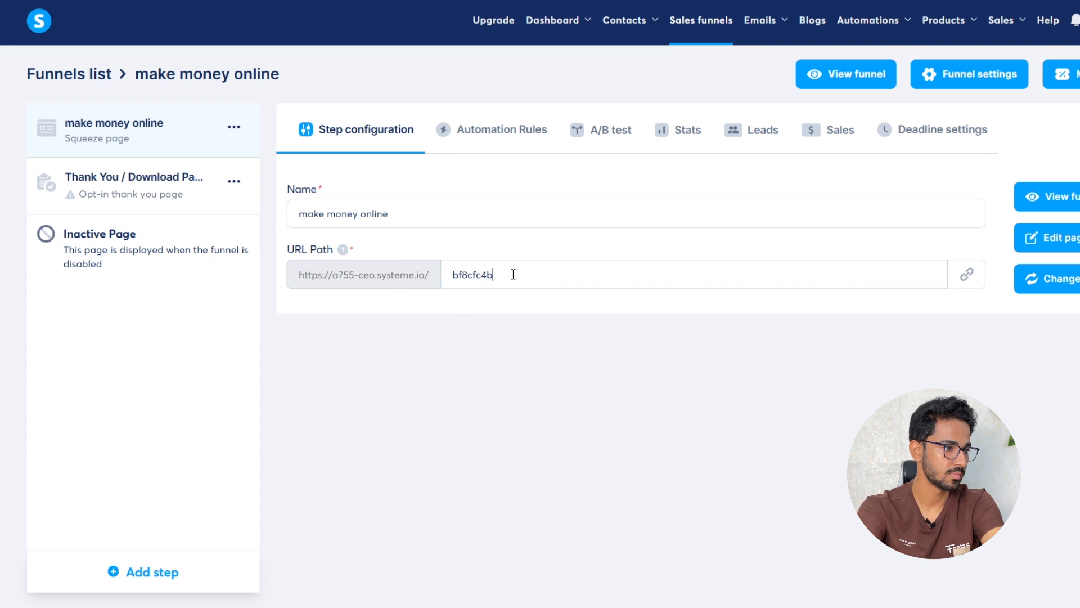
double_click(520, 274)
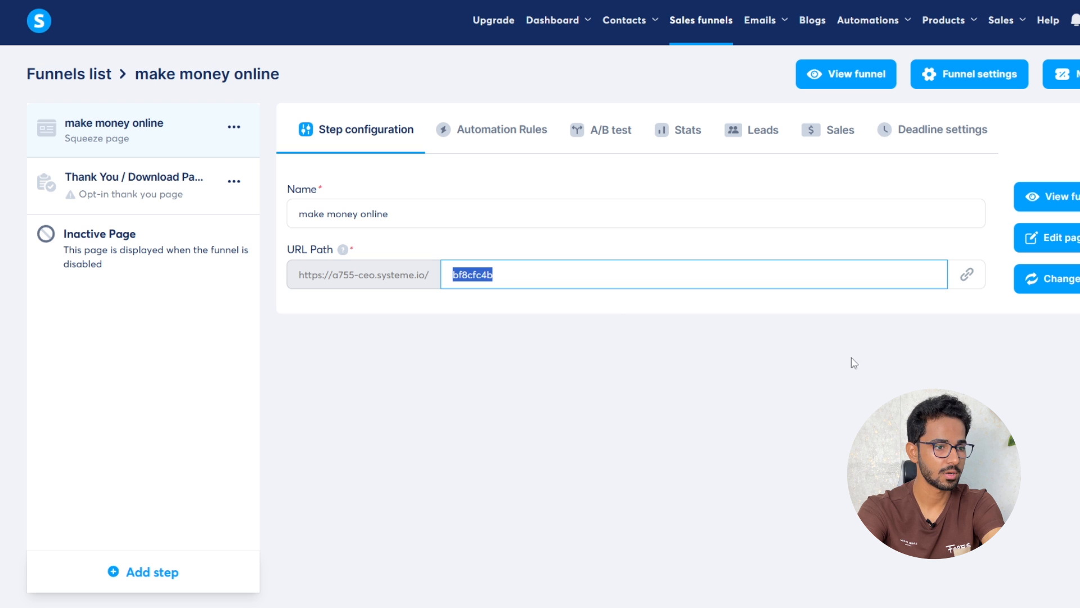
click(880, 363)
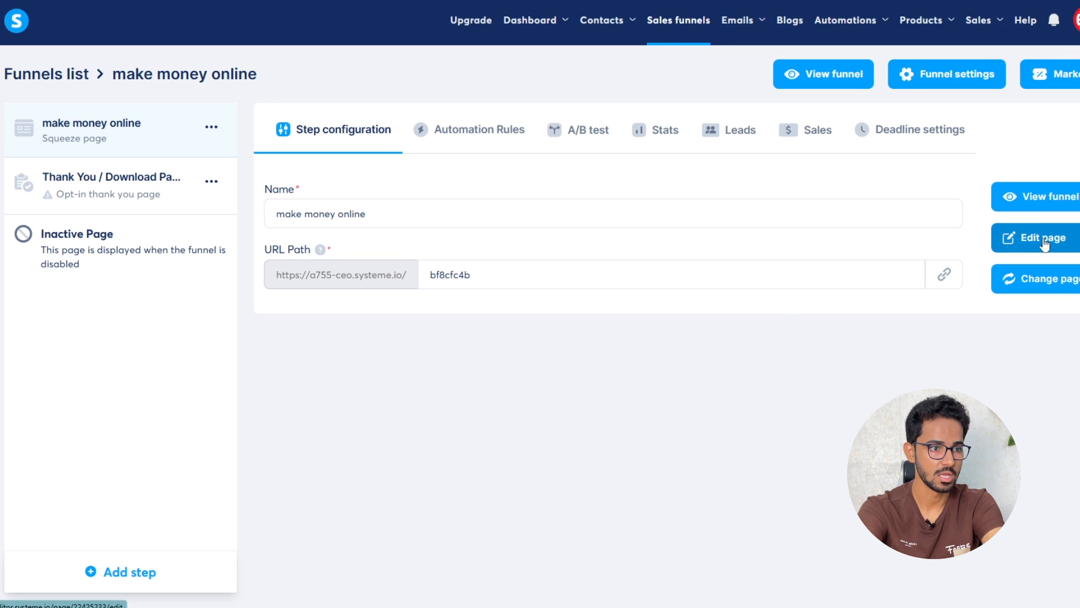
click(941, 238)
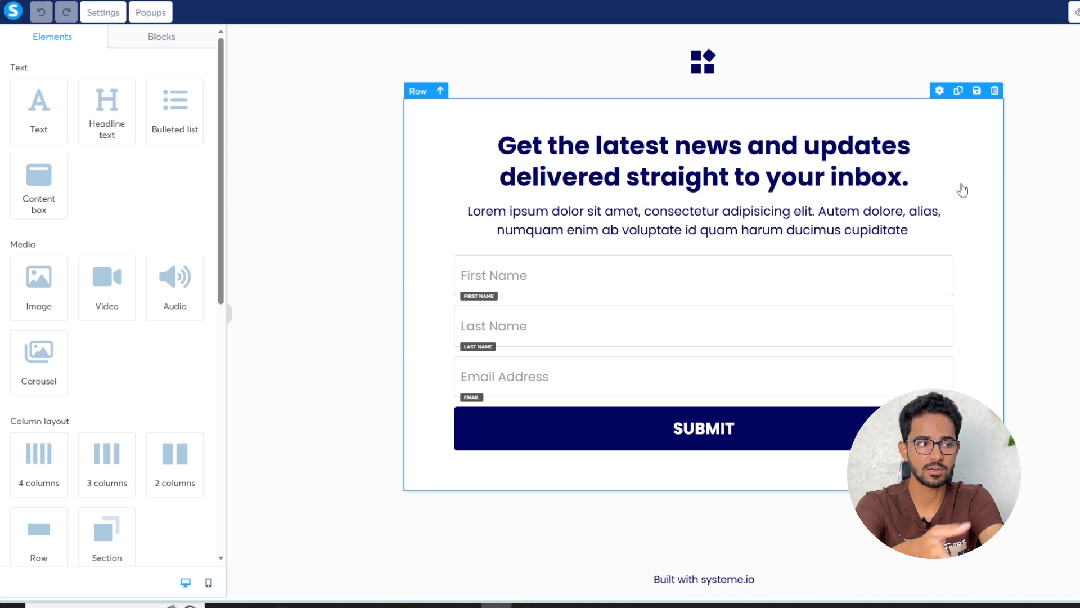
Delete the First Name field from the sign-up form and start deleting the Last Name field
triple_click(784, 146)
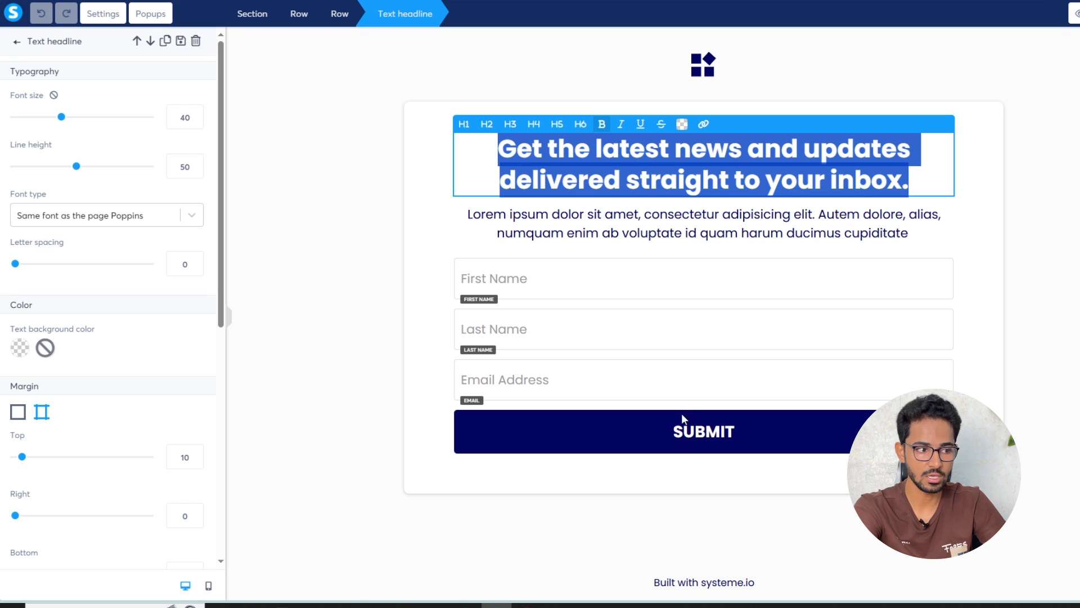
click(680, 383)
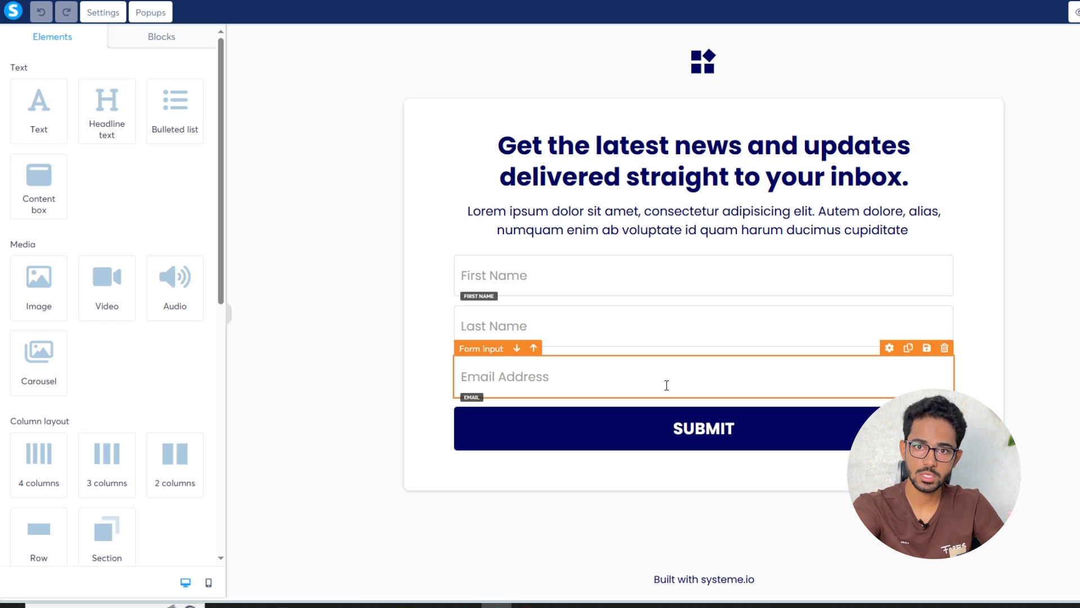
click(506, 281)
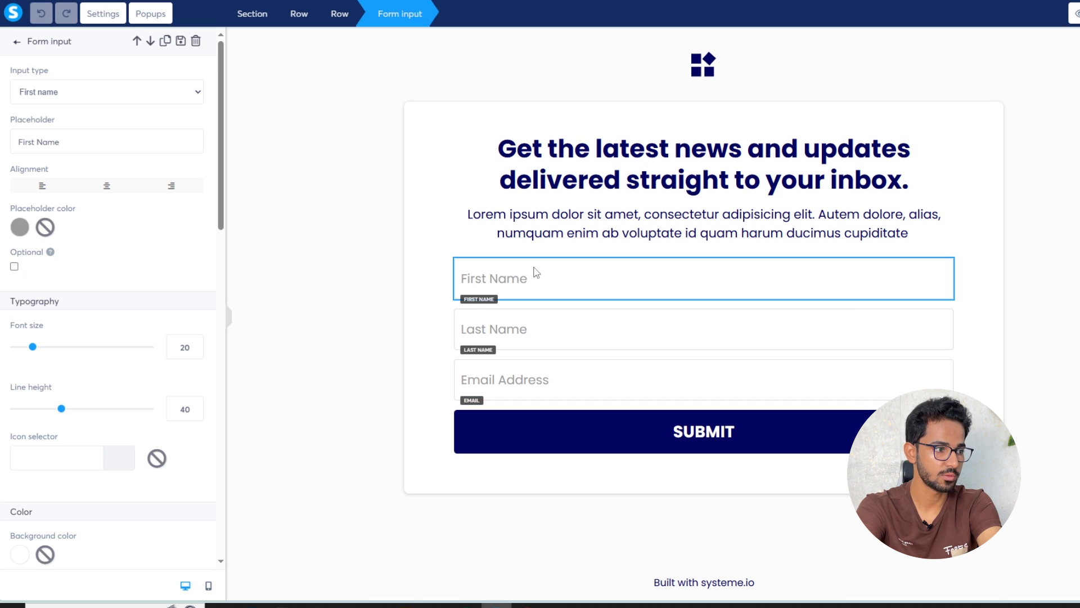
click(944, 246)
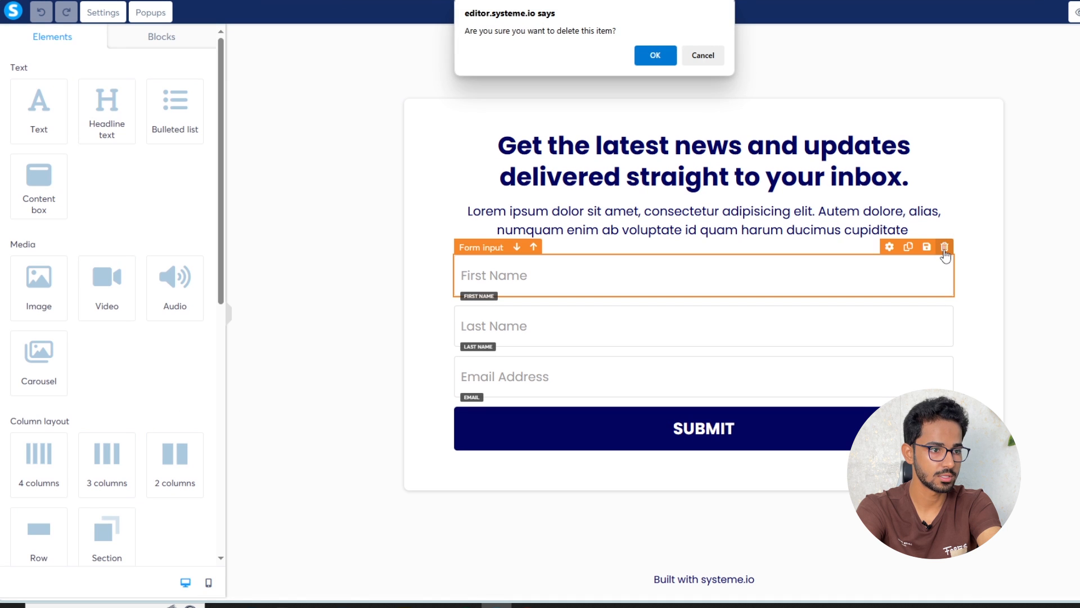
click(656, 55)
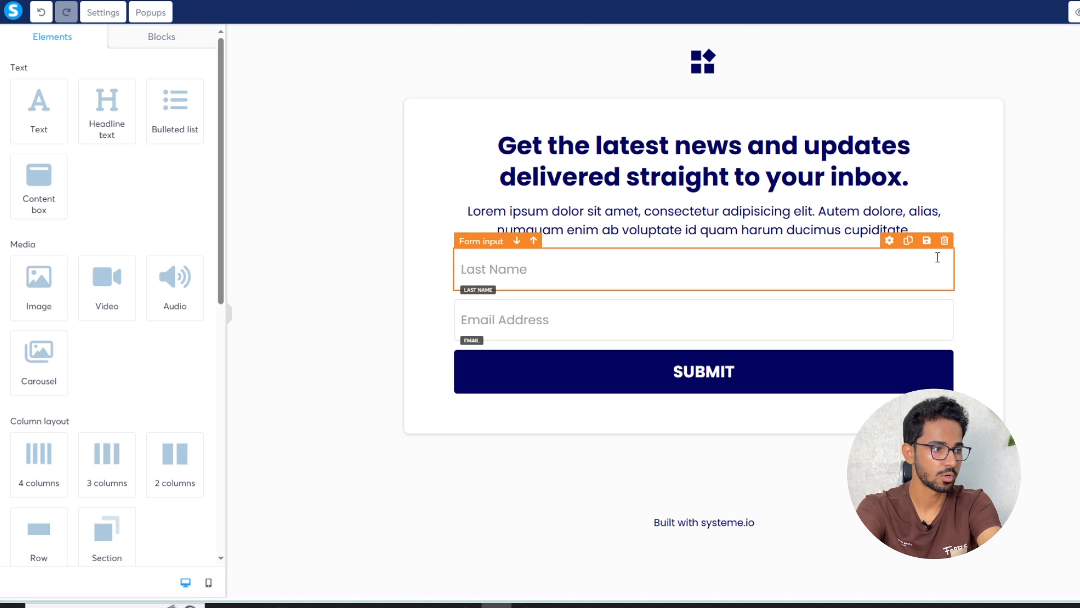
click(945, 241)
Finish removing Last Name, then enlarge the subheading from 20 to 26 and end it with a period
click(655, 56)
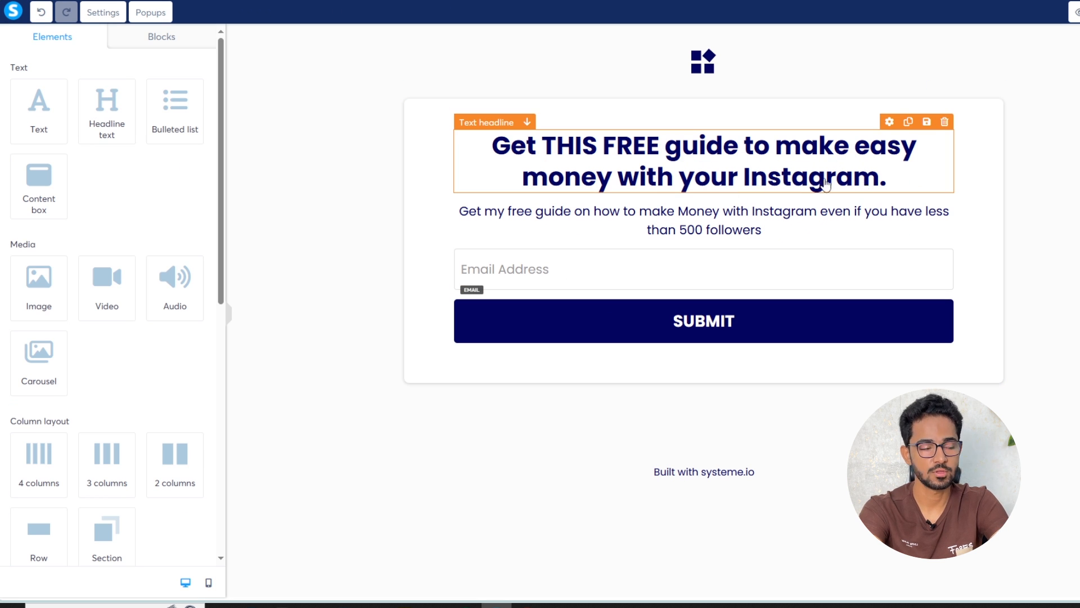
triple_click(684, 171)
click(716, 231)
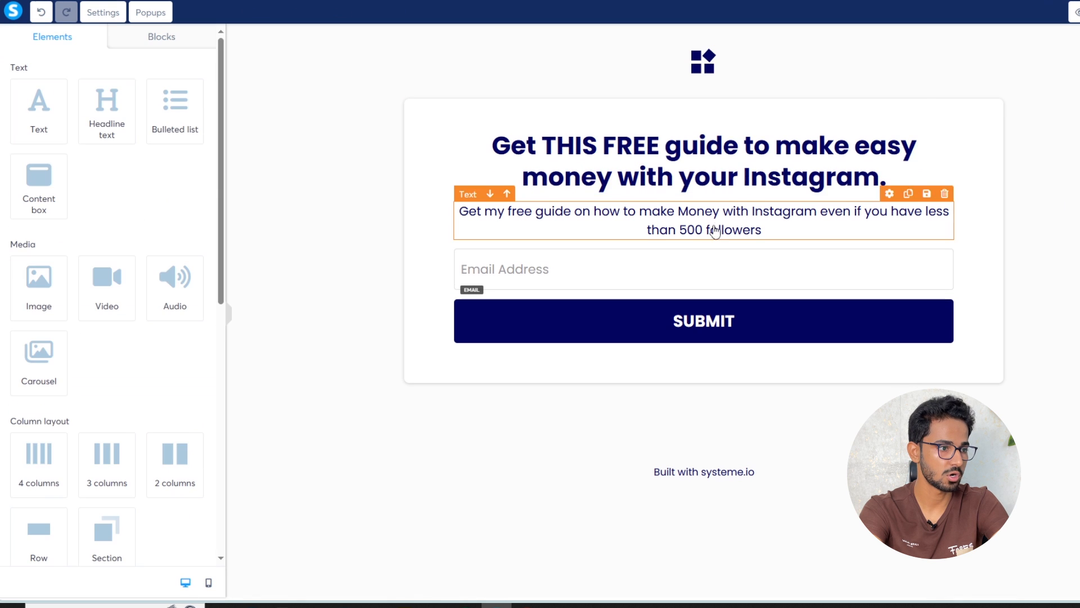
triple_click(714, 220)
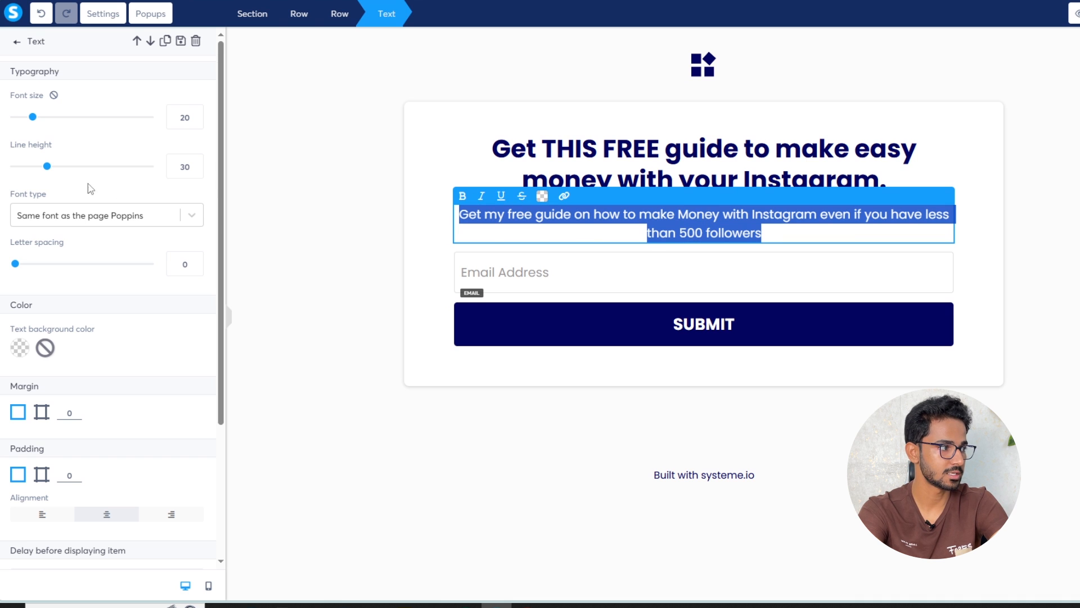
drag(33, 118, 41, 117)
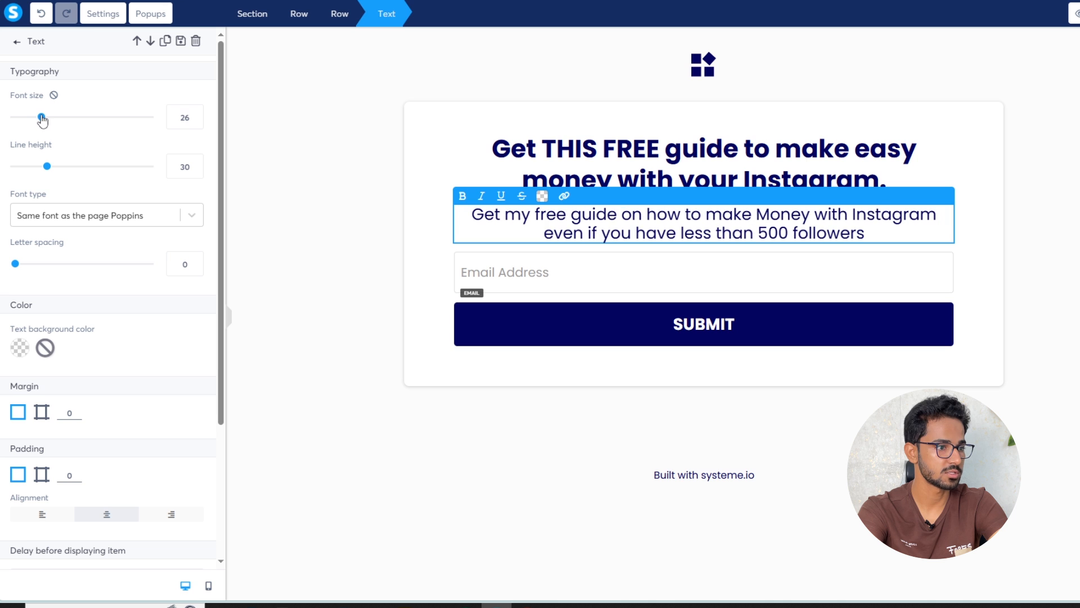
click(1037, 236)
triple_click(874, 228)
click(895, 233)
text(.)
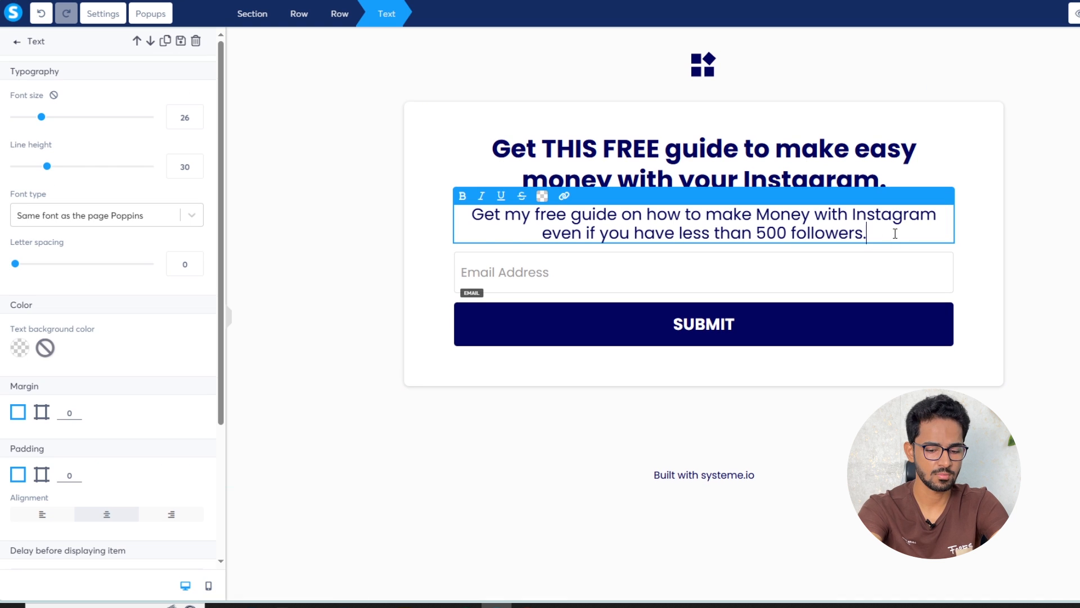
click(1037, 225)
Check the email field and SUBMIT button settings, then delete the logo image at the top
click(646, 265)
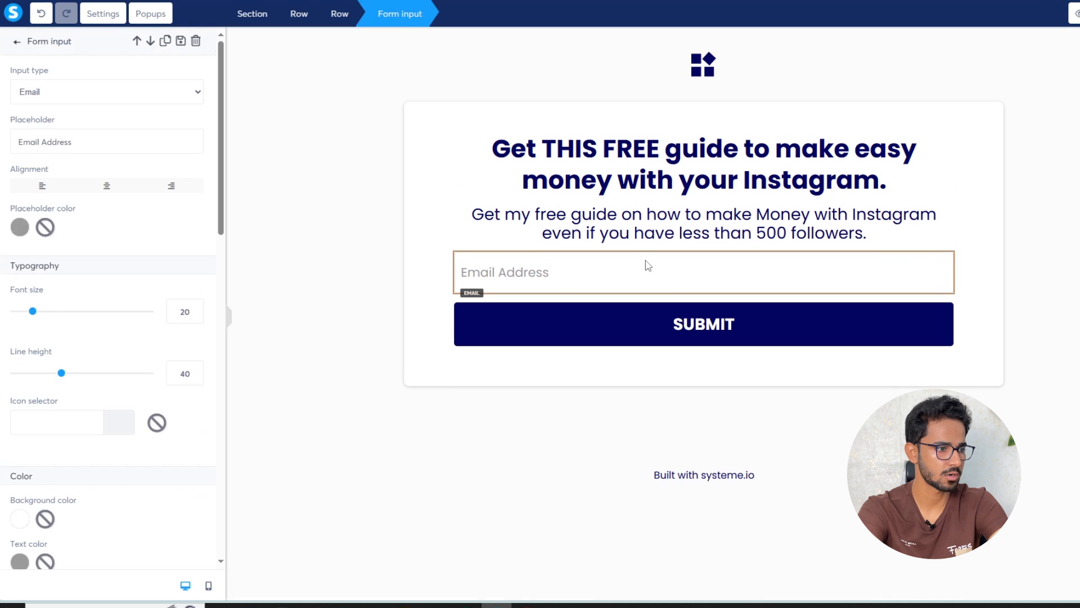
click(717, 332)
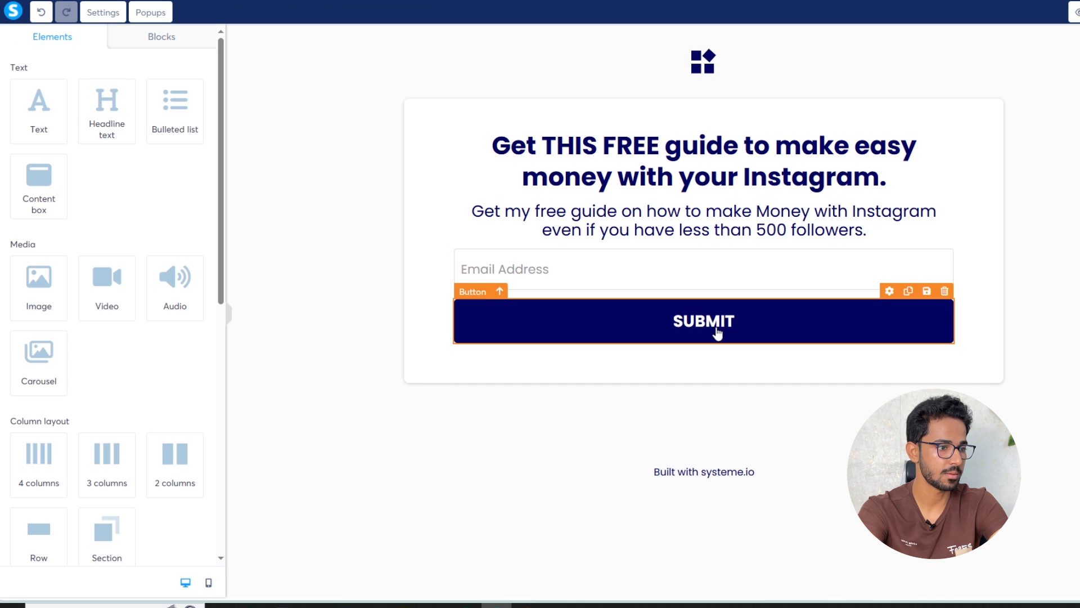
click(706, 330)
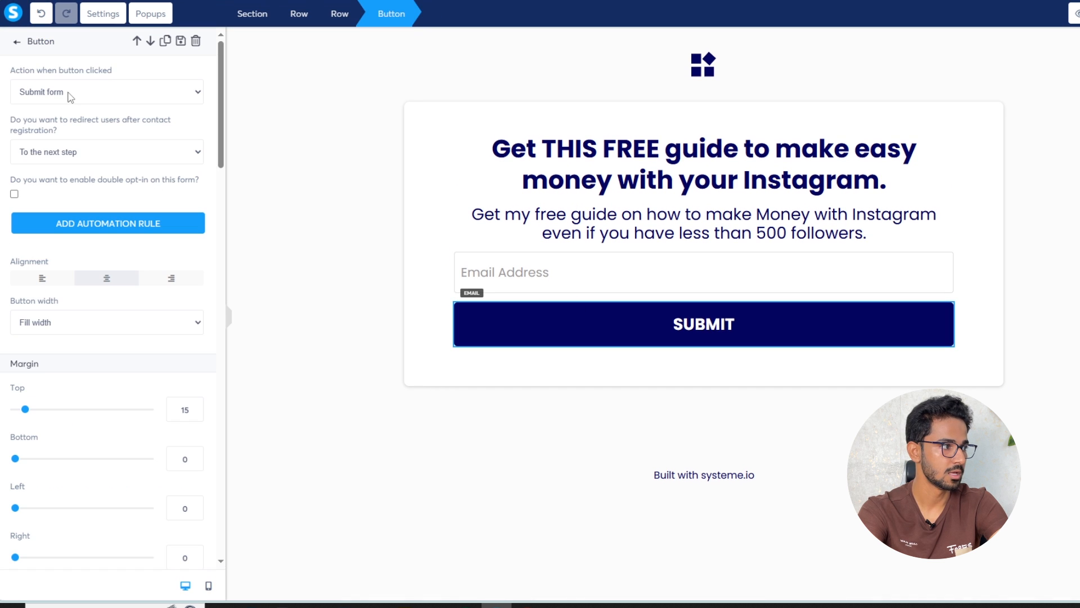
scroll(84, 253, down, 5)
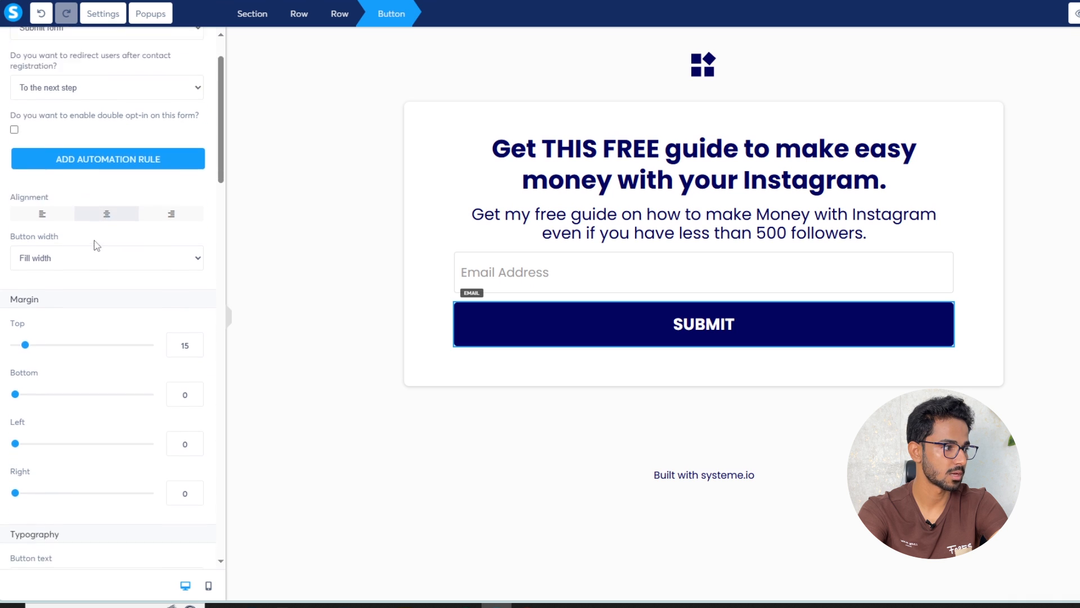
click(710, 63)
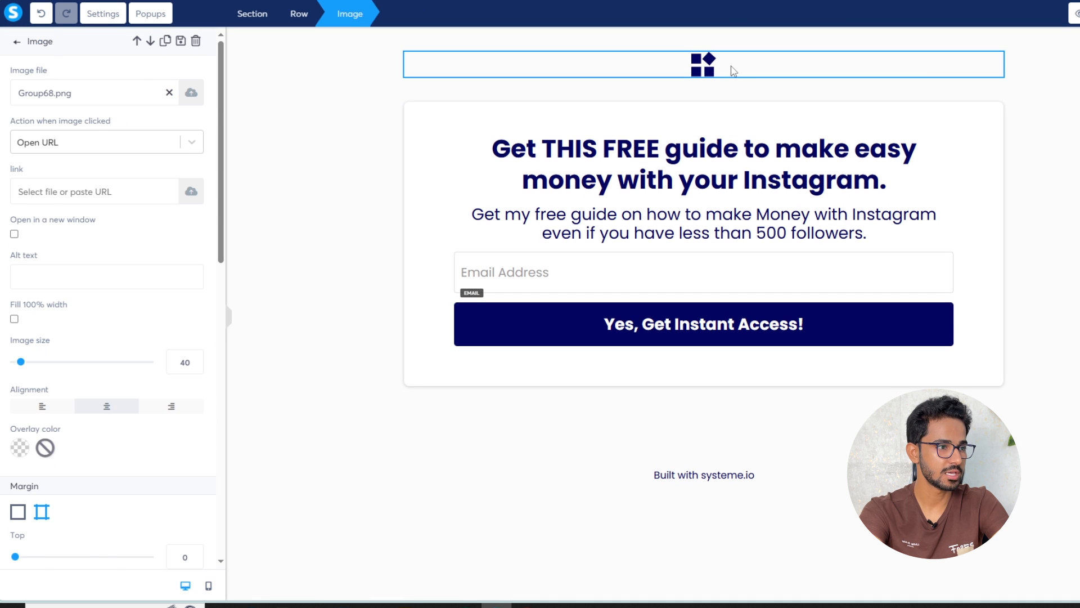
click(732, 70)
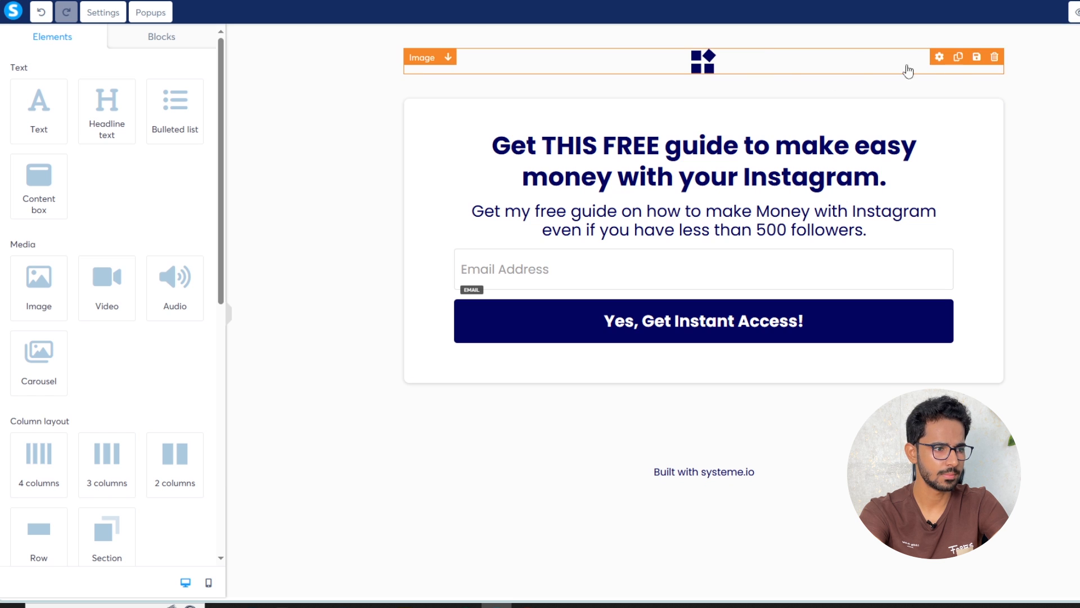
click(994, 58)
click(656, 56)
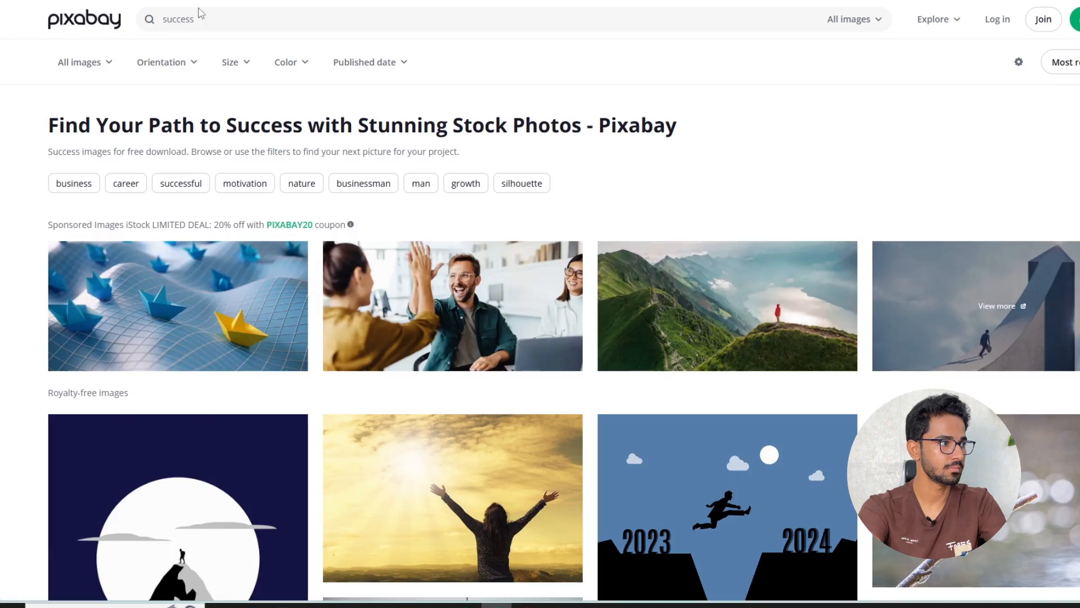
Download Pixabay's 'Woman, Sky, Sunlight' photo from the success search results
scroll(539, 192, down, 1)
scroll(507, 236, down, 4)
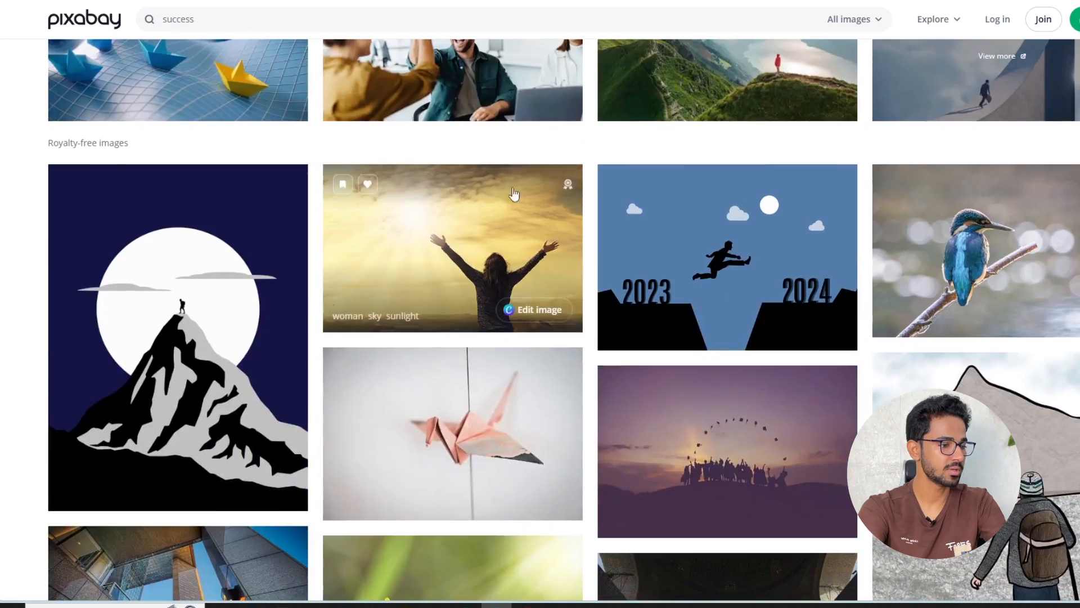
scroll(461, 273, down, 10)
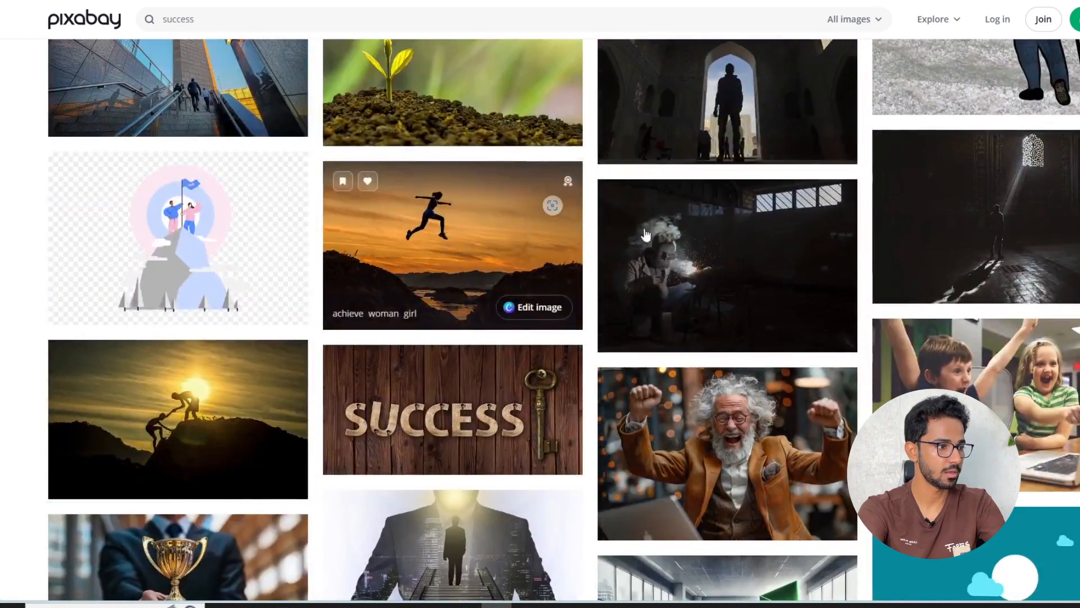
scroll(463, 274, up, 10)
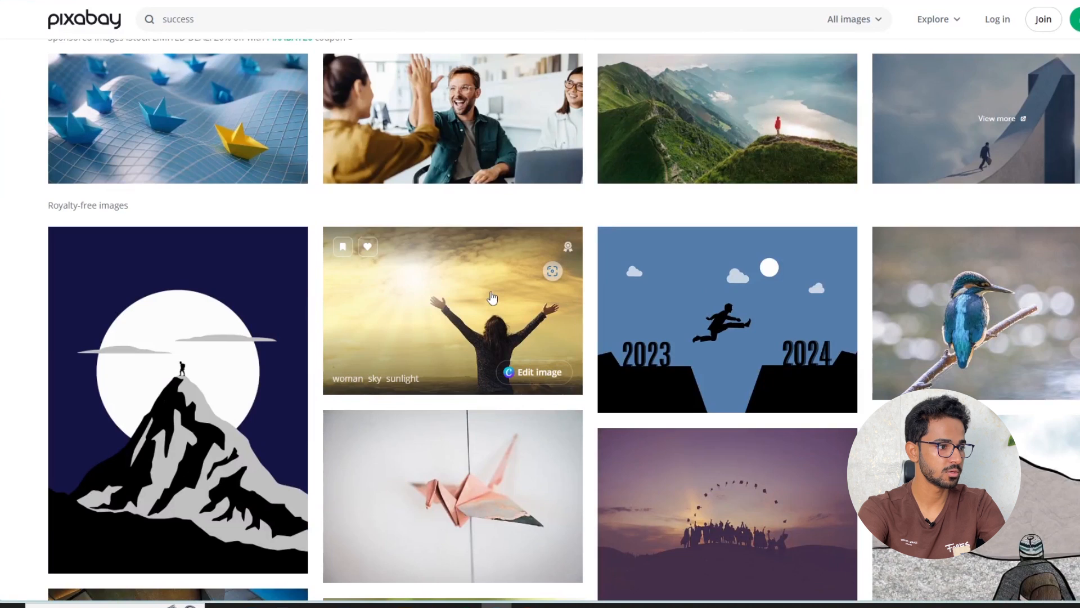
click(492, 297)
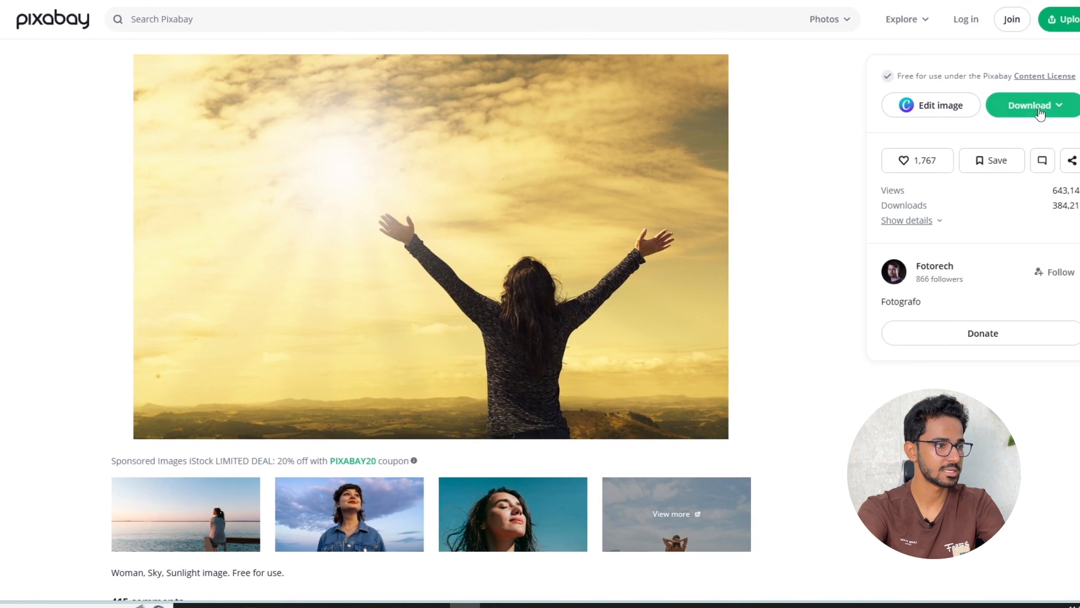
click(1040, 113)
click(929, 262)
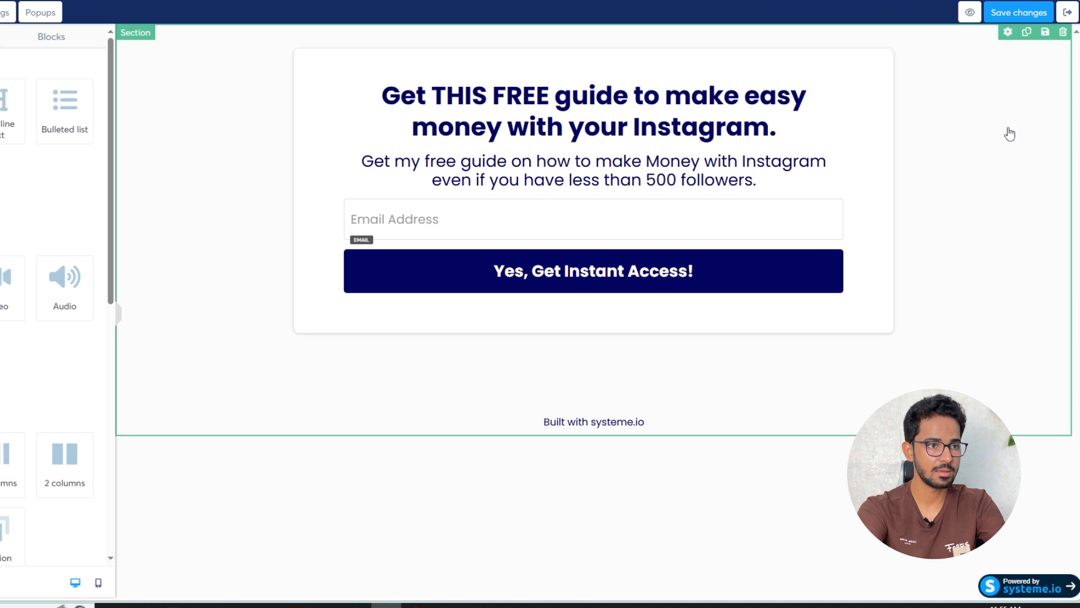
Upload woman-2667455_1280.jpg and insert it as the opt-in section's background image
click(1000, 103)
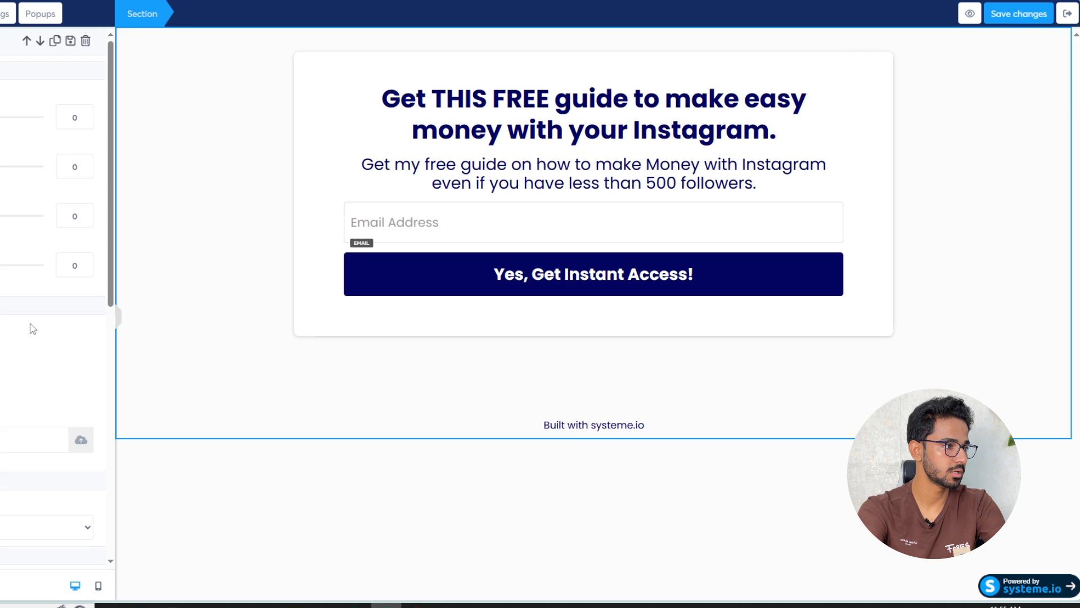
scroll(31, 329, down, 2)
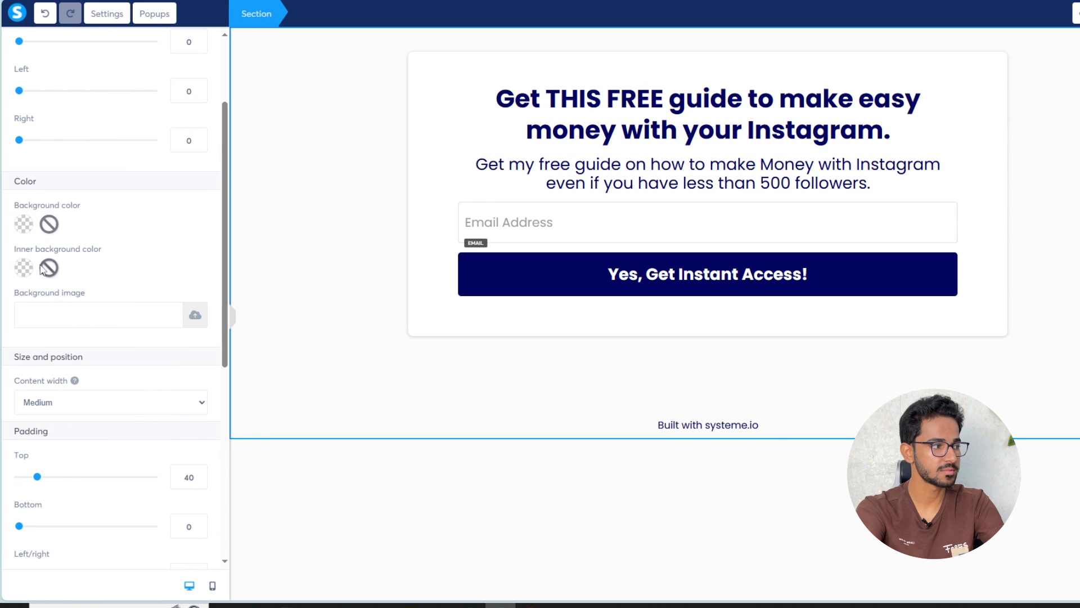
scroll(139, 242, down, 4)
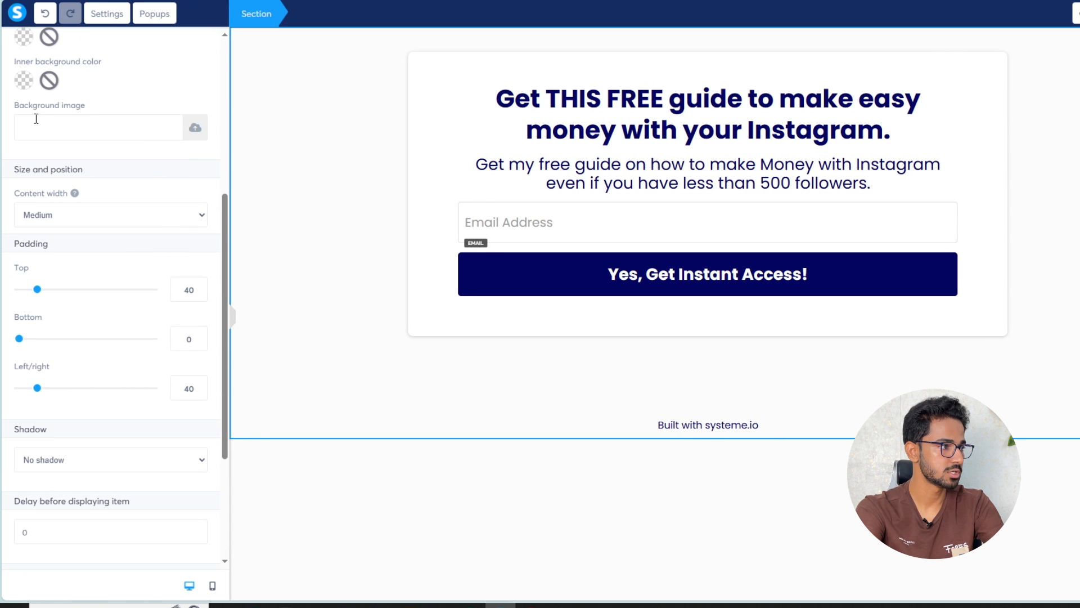
click(195, 128)
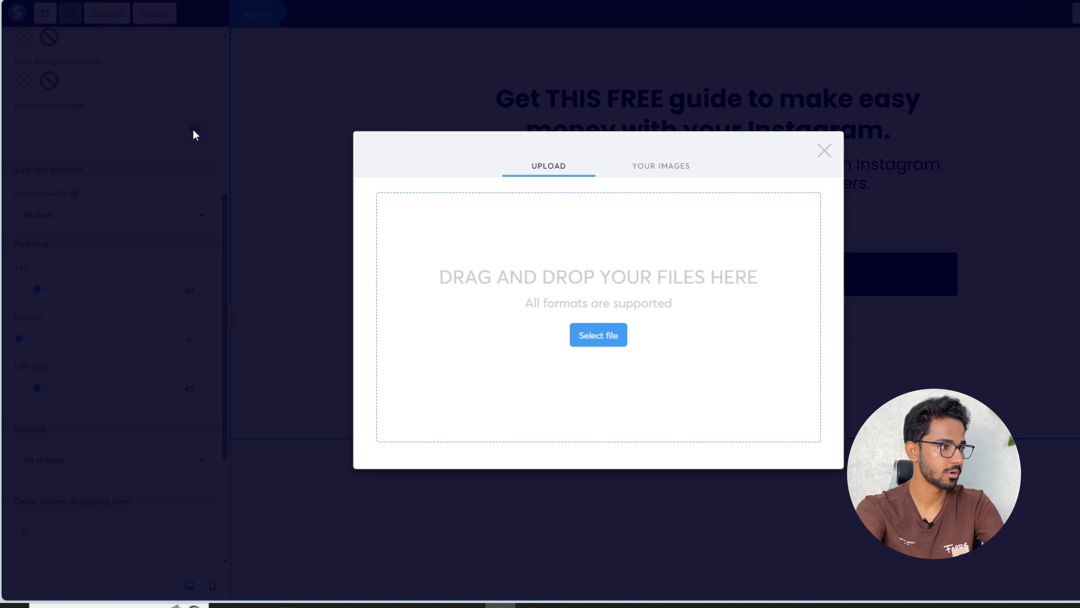
click(589, 340)
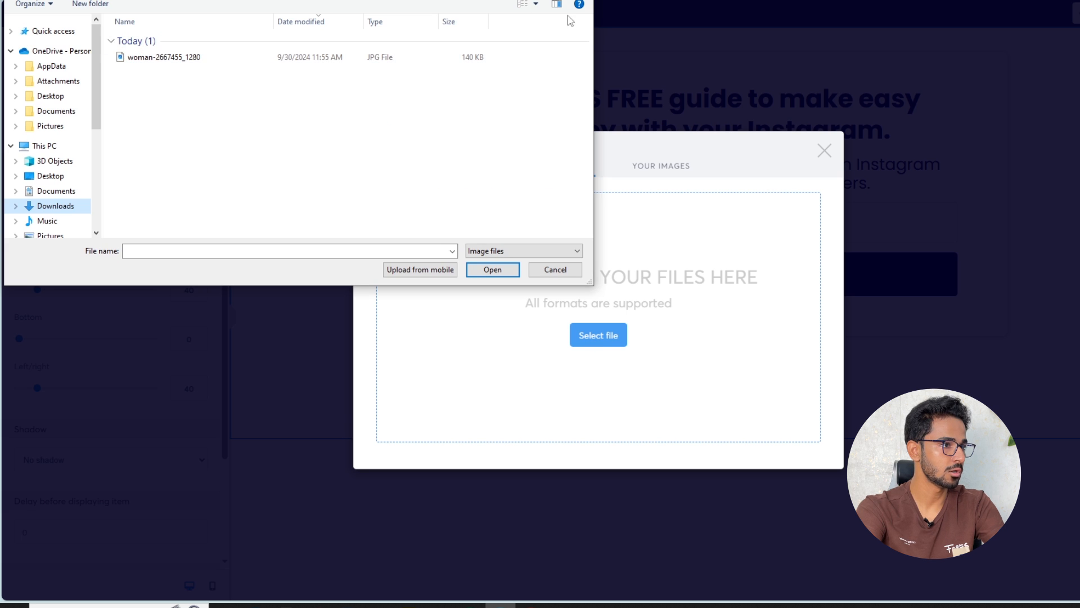
click(522, 5)
click(516, 6)
click(145, 56)
click(510, 274)
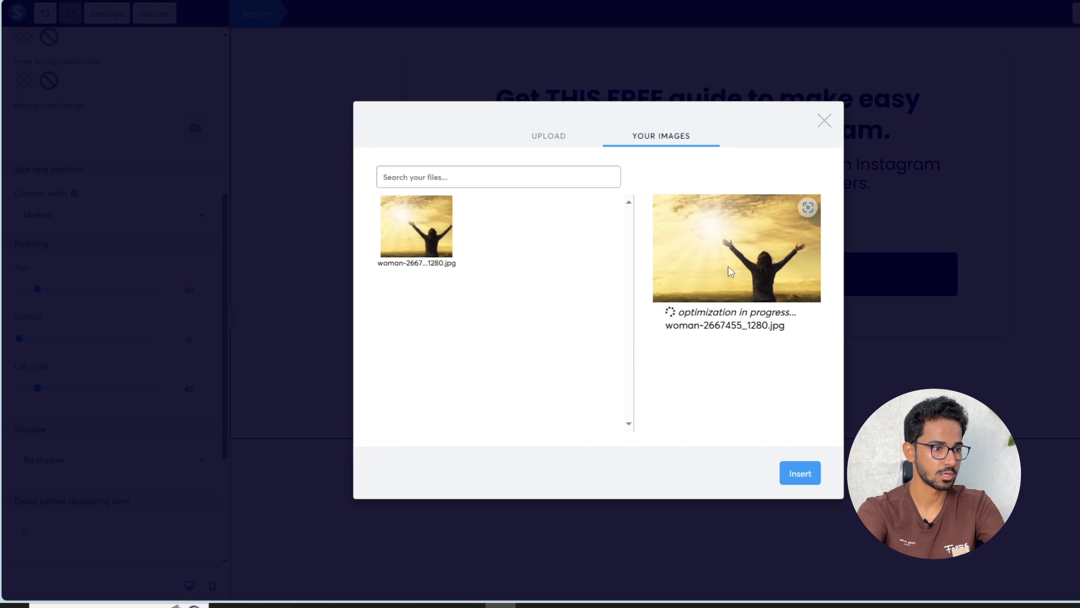
click(806, 478)
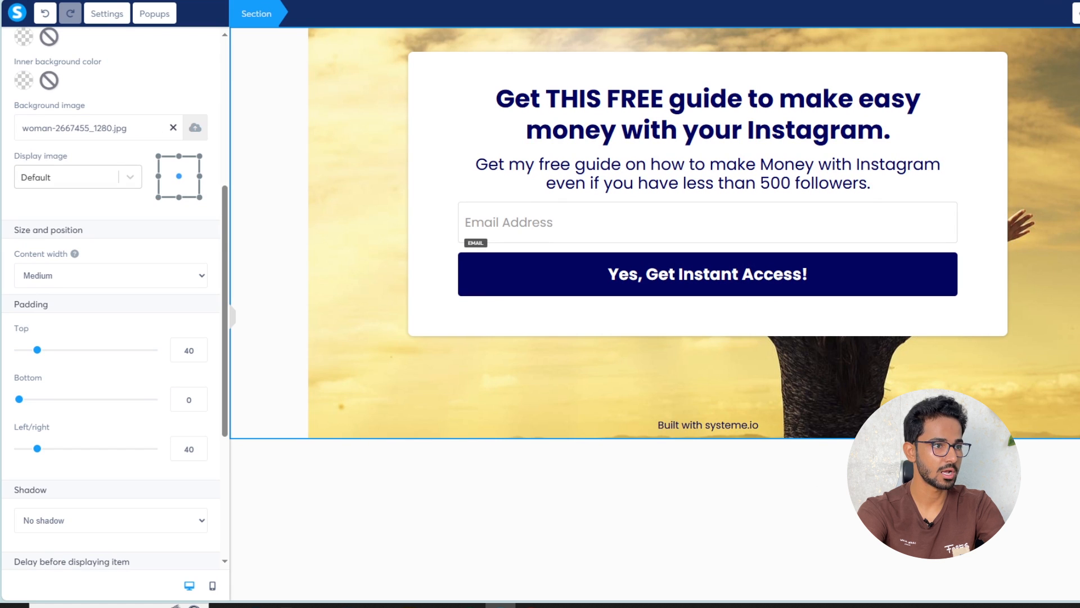
Set the section background image to Full center (fixed) and review the Email Address field
click(928, 459)
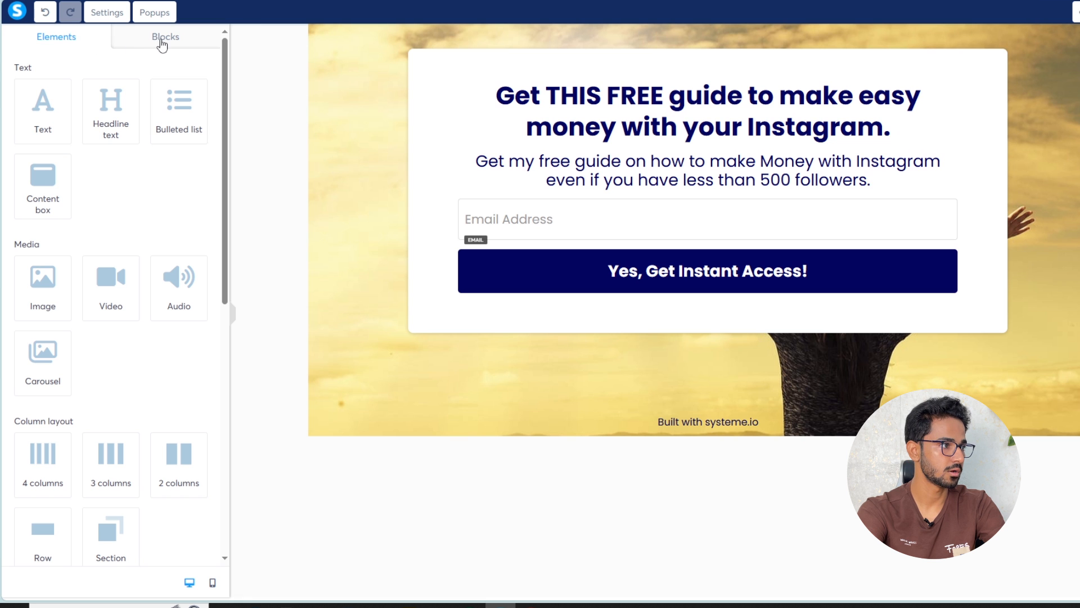
click(963, 44)
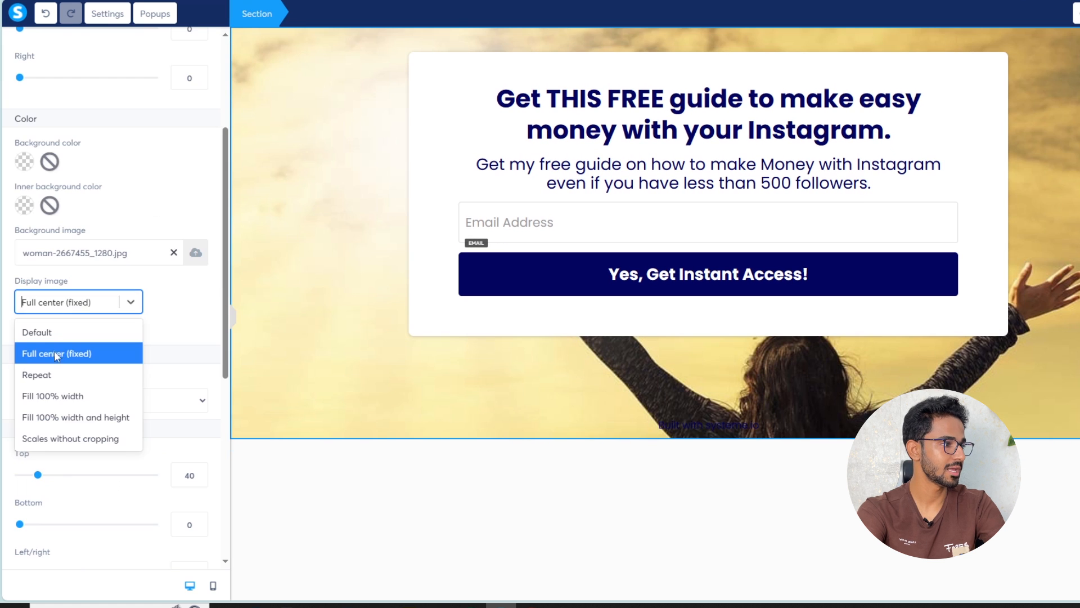
click(53, 353)
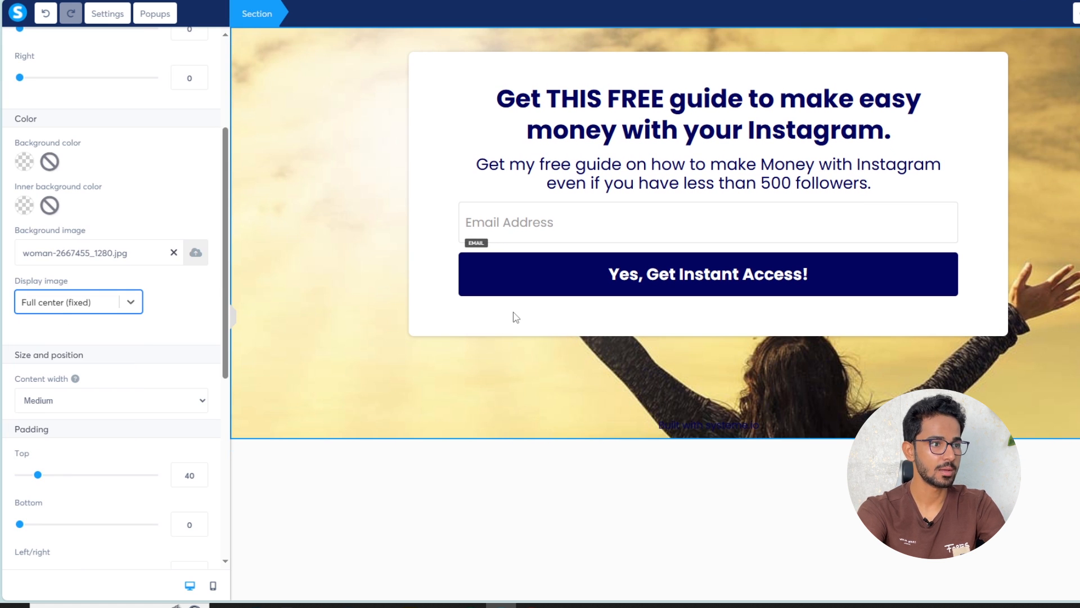
click(778, 226)
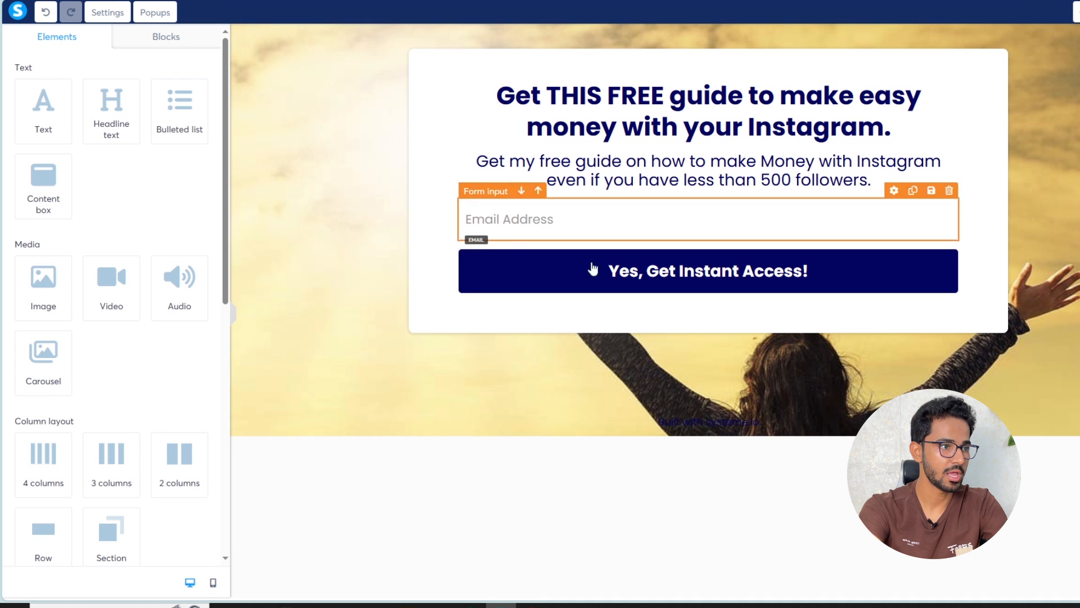
click(540, 231)
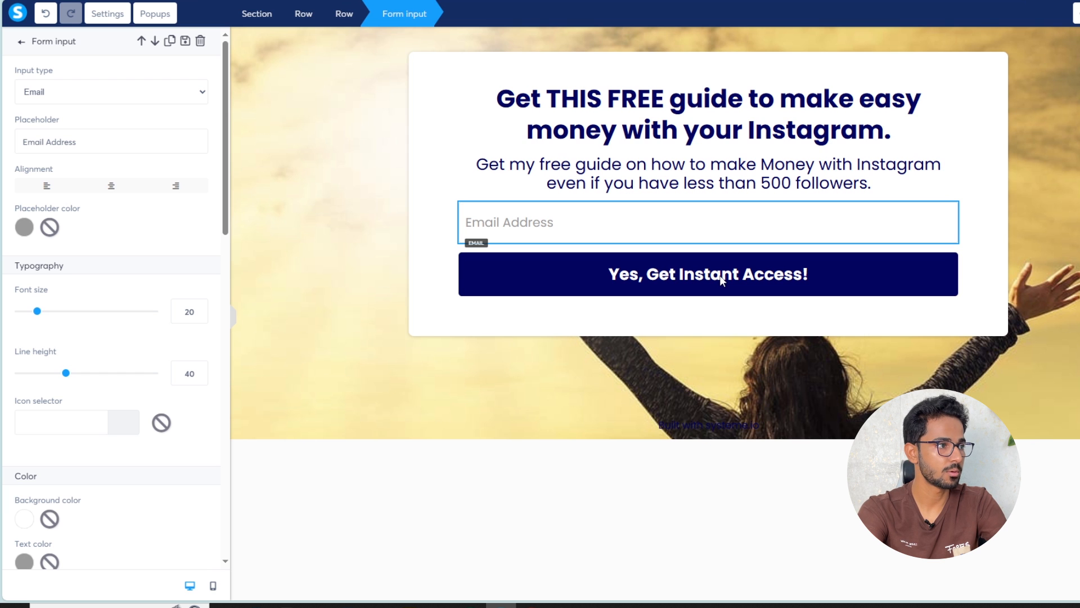
click(552, 222)
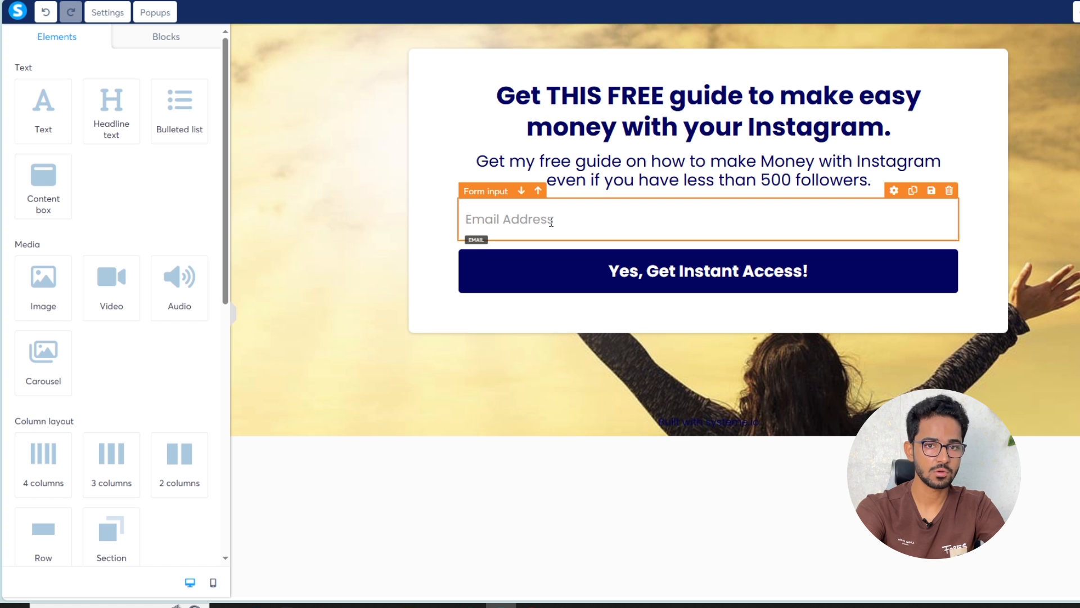
Keep the 'Yes, Get Instant Access!' button on Submit form, redirecting to the next step
click(635, 281)
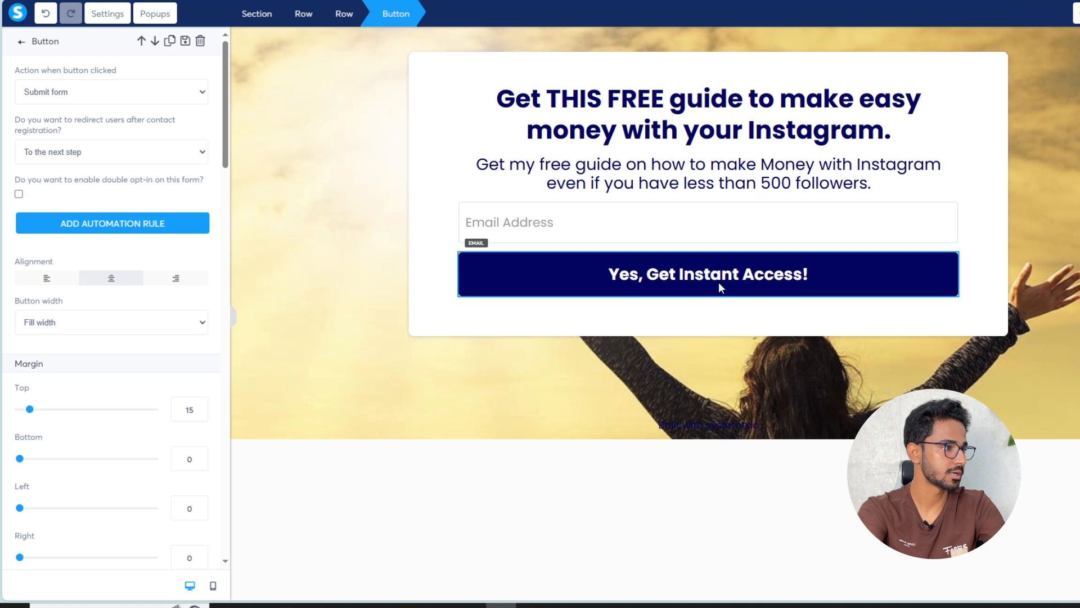
click(128, 96)
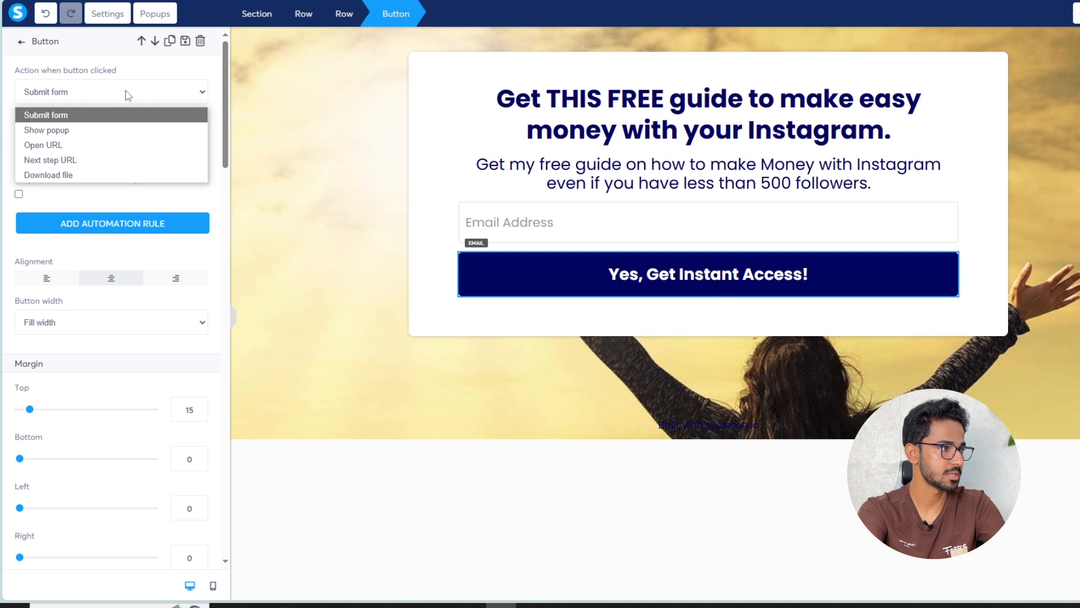
click(72, 119)
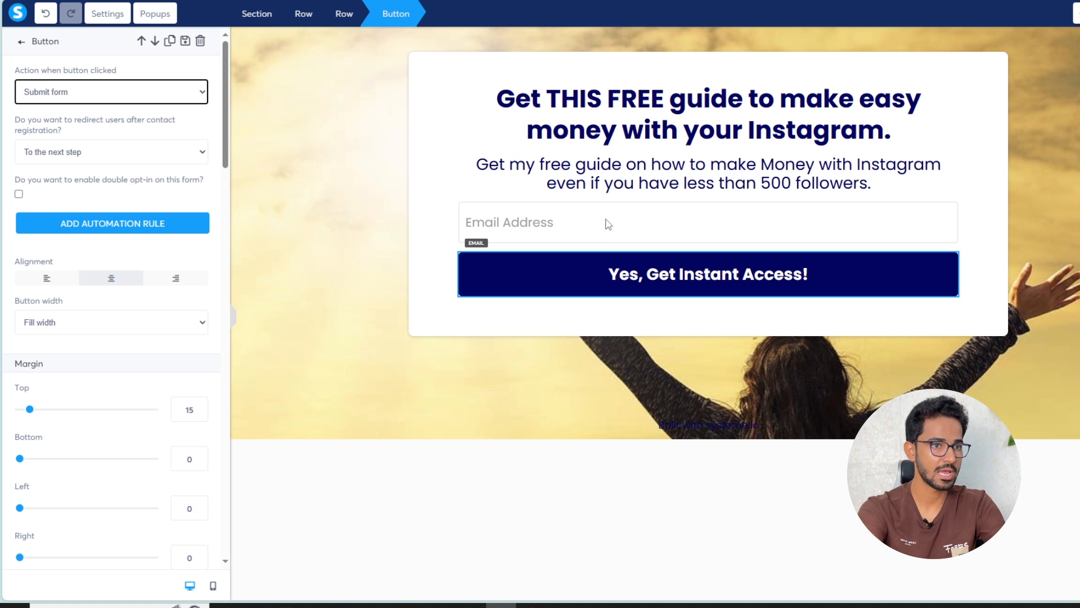
click(140, 152)
click(48, 178)
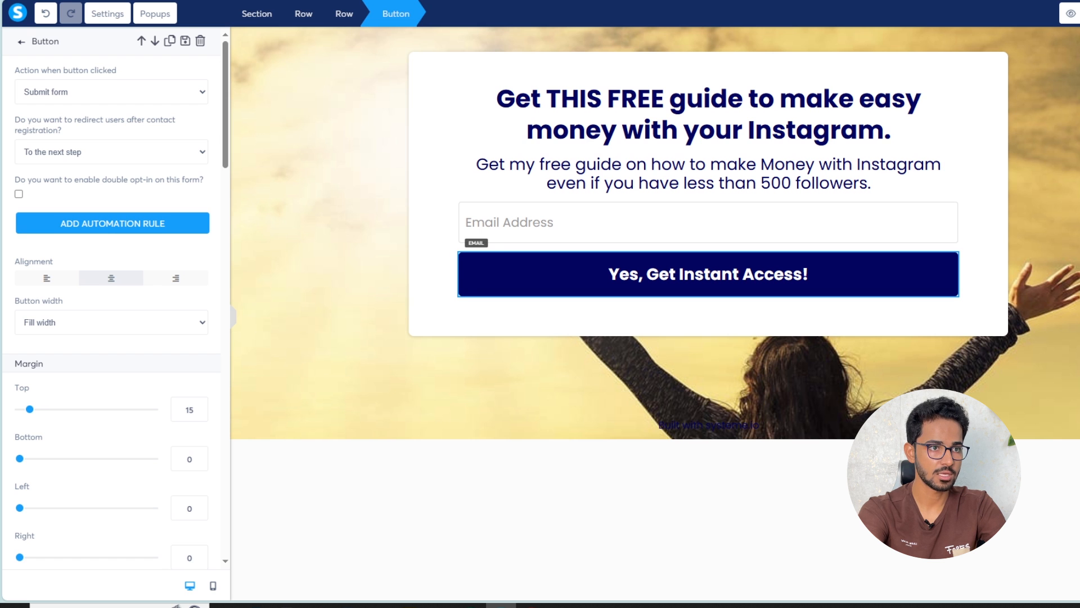
click(1068, 15)
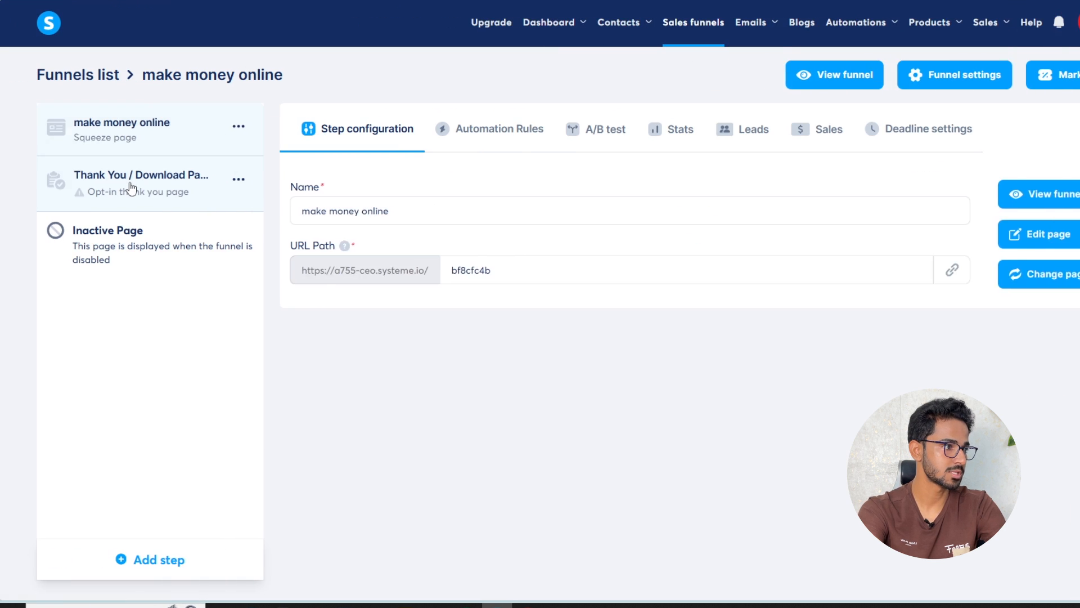
Apply the video 'Thank you!' template to the Thank You / Download Page step and edit it
click(129, 182)
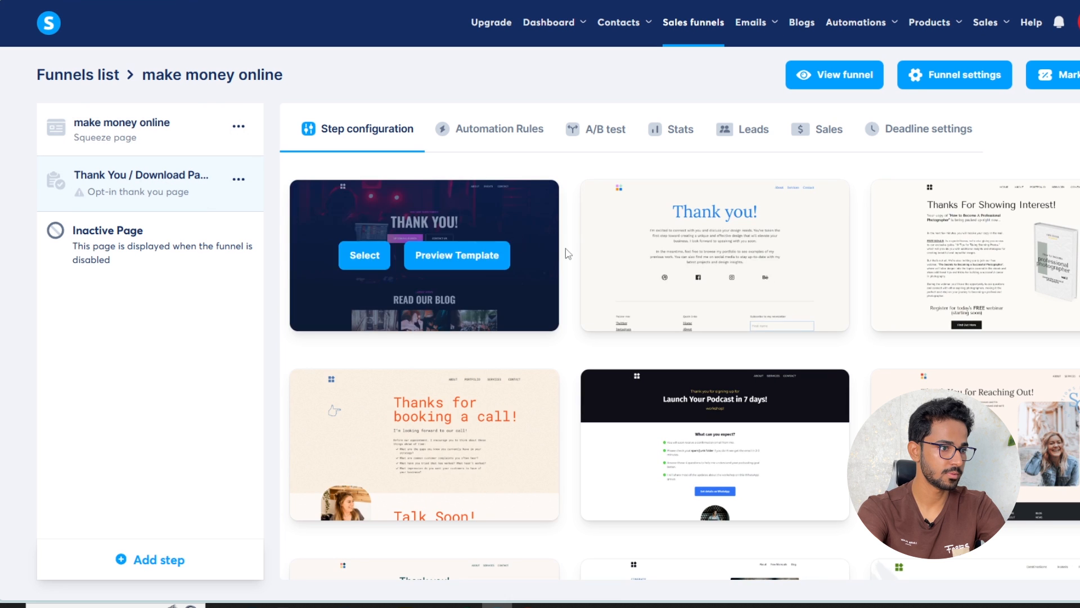
mouse_move(781, 236)
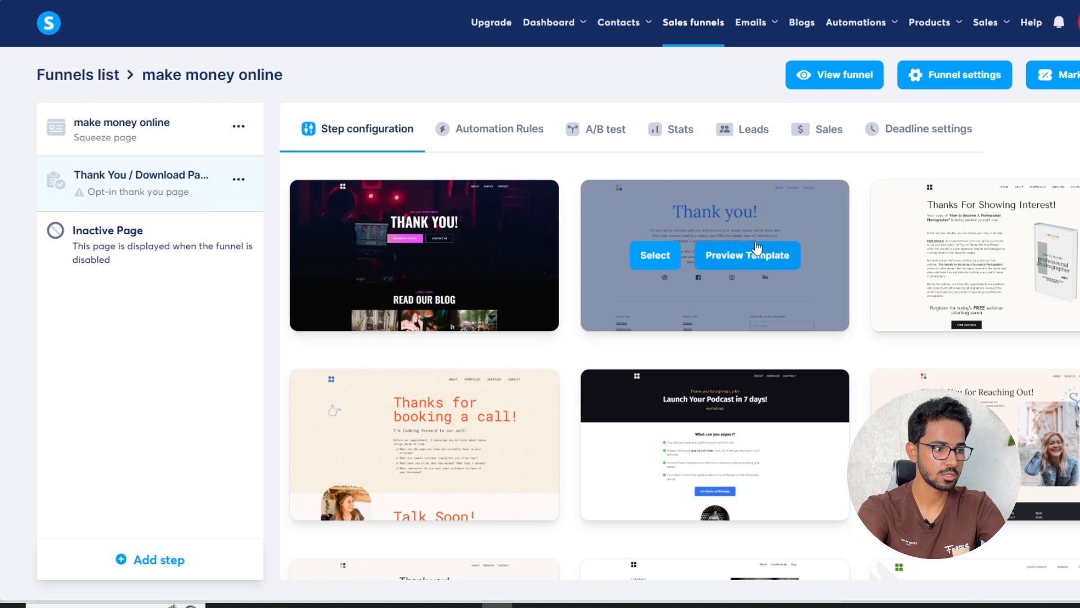
scroll(838, 332, down, 3)
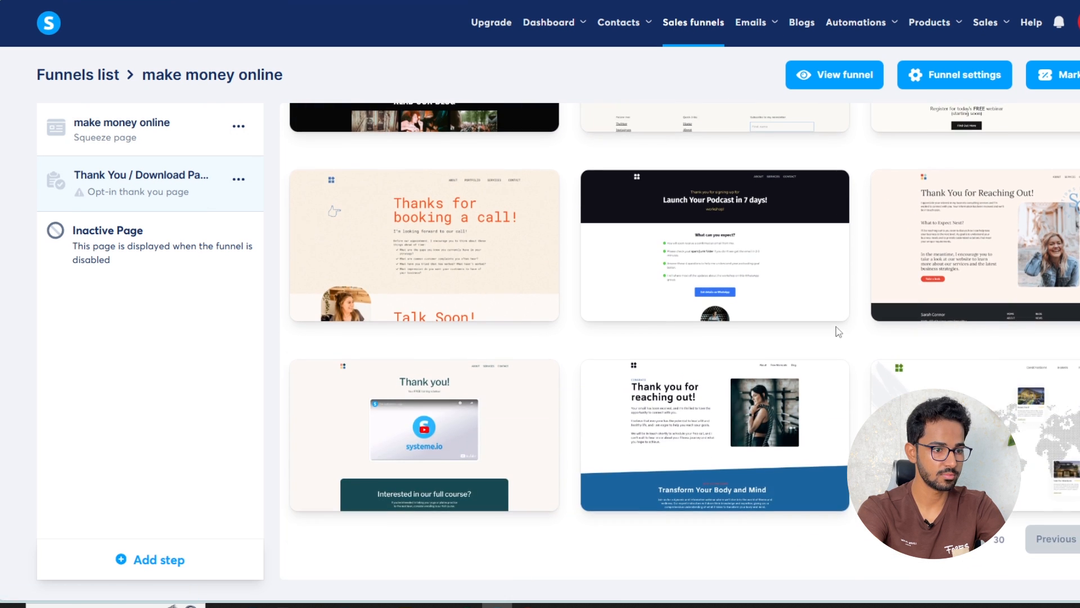
scroll(838, 332, up, 3)
scroll(788, 340, down, 3)
mouse_move(442, 381)
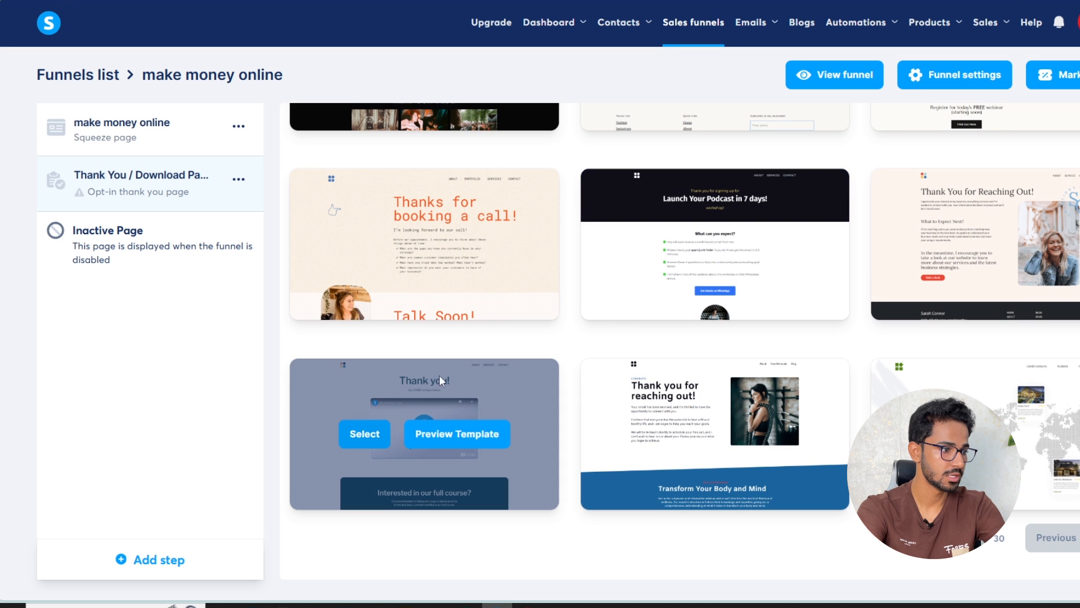
scroll(646, 228, up, 3)
scroll(714, 225, down, 3)
mouse_move(428, 407)
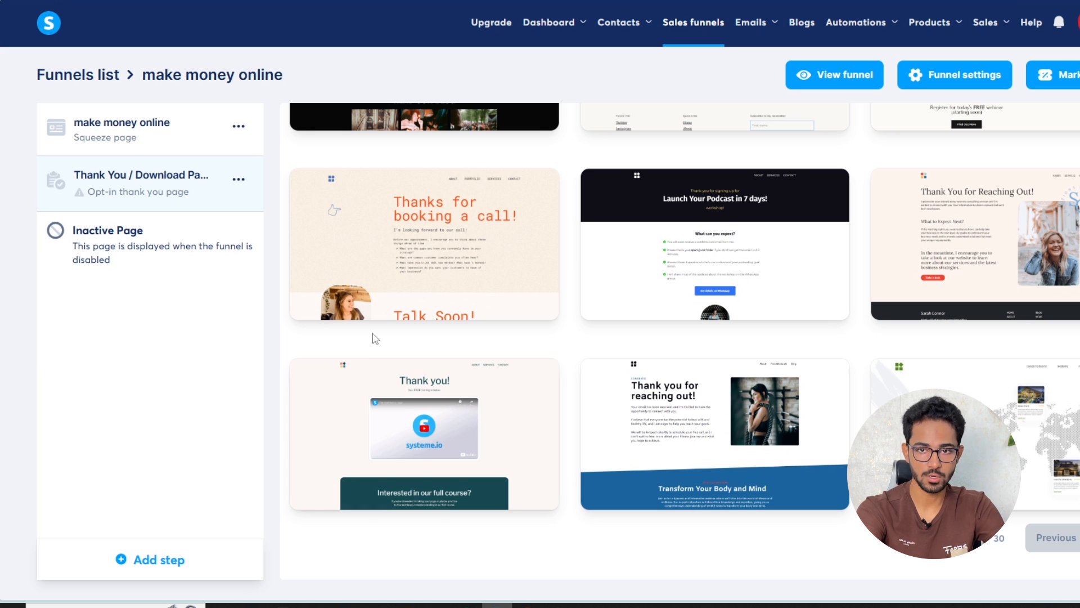
click(363, 438)
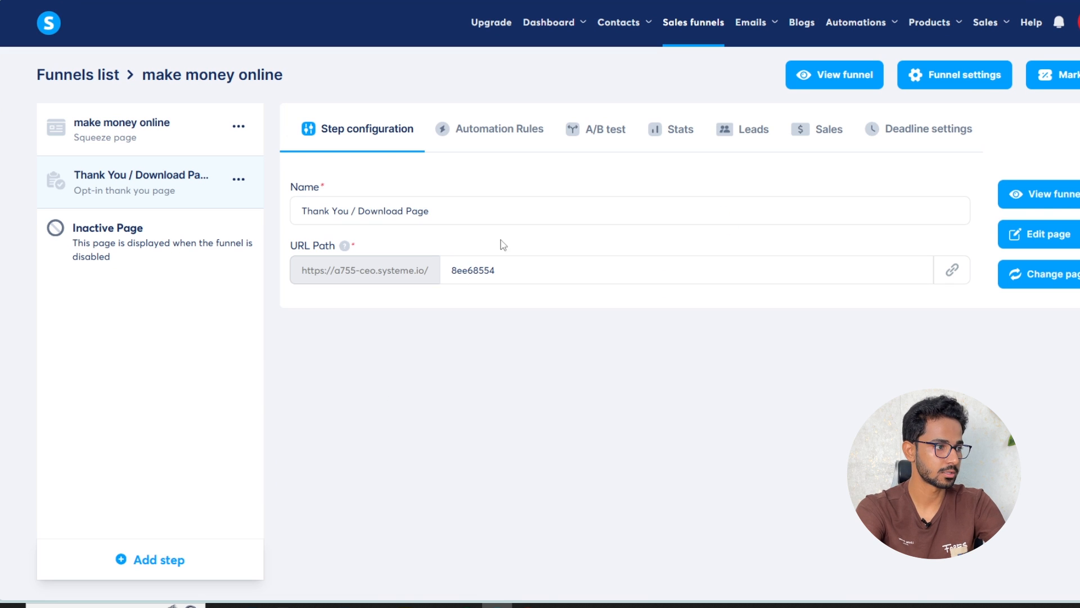
click(1021, 234)
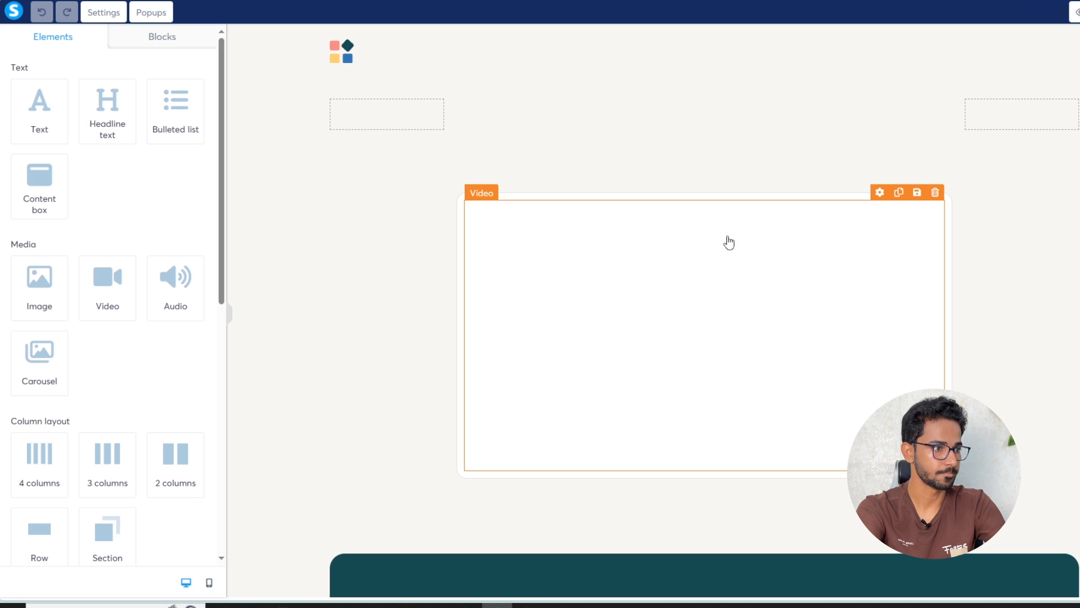
Delete the logo image and the top menu bar from the thank-you page
click(360, 62)
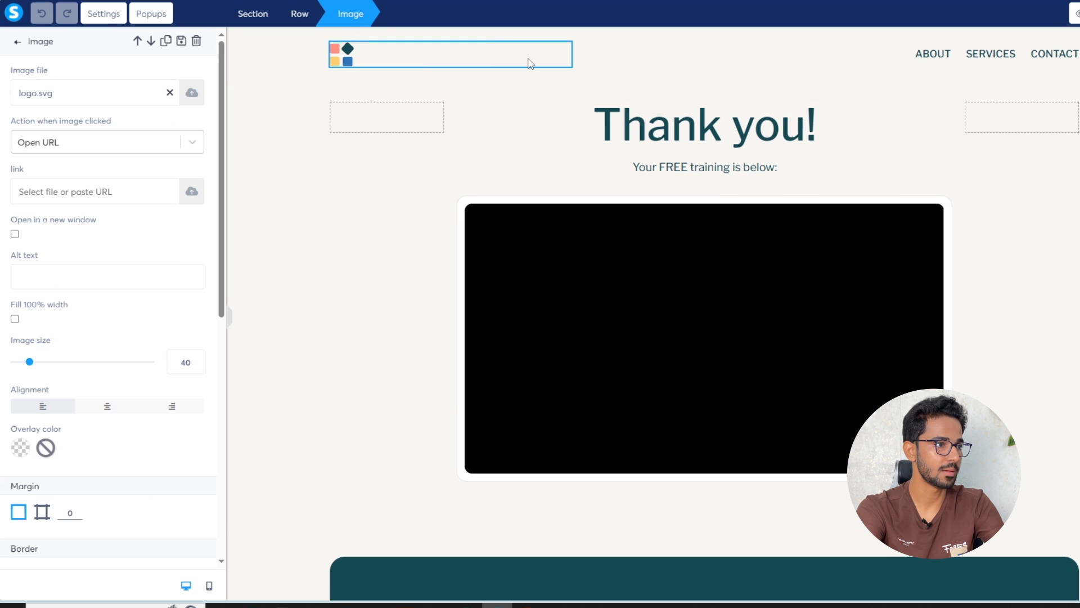
click(564, 51)
click(564, 49)
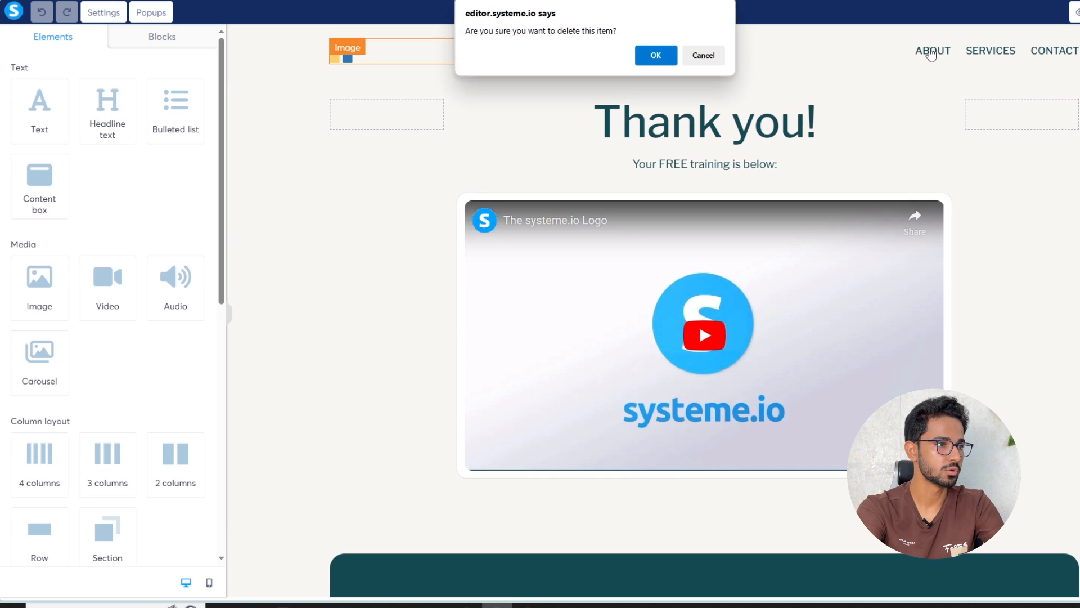
click(656, 56)
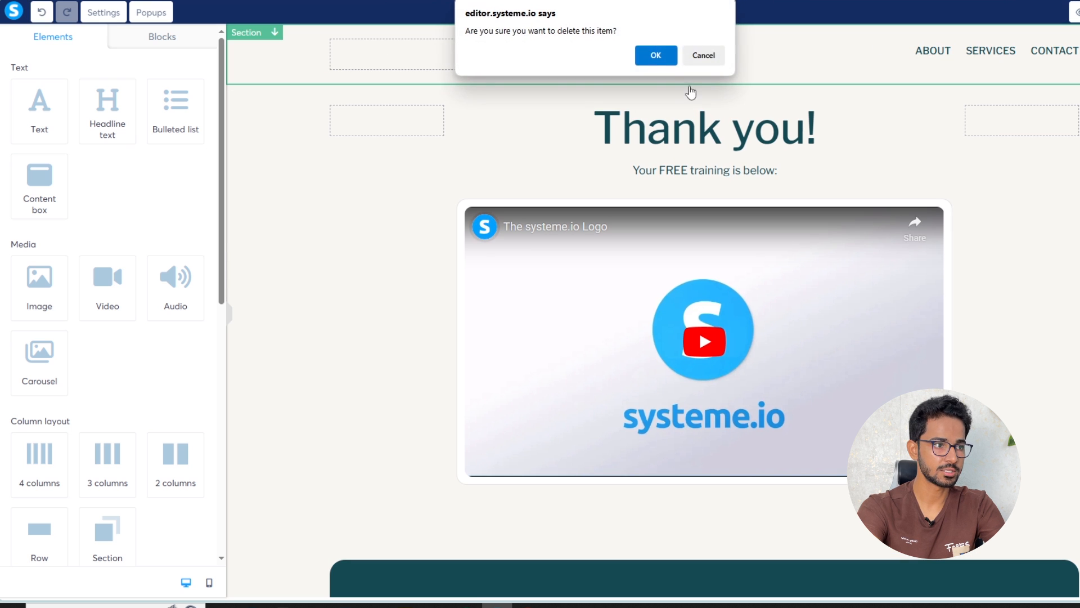
click(656, 55)
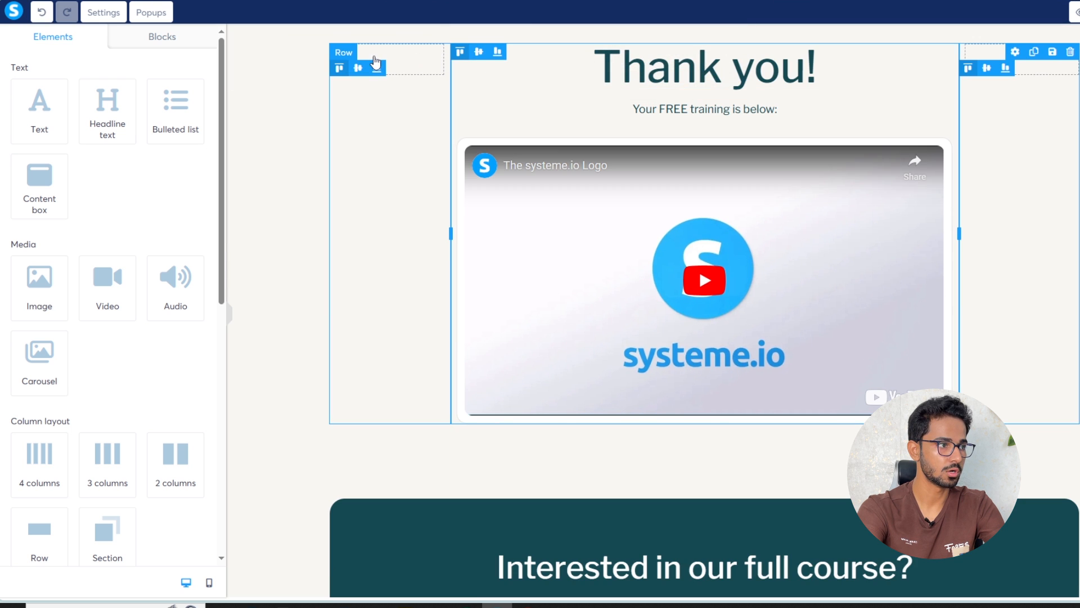
triple_click(709, 77)
click(840, 81)
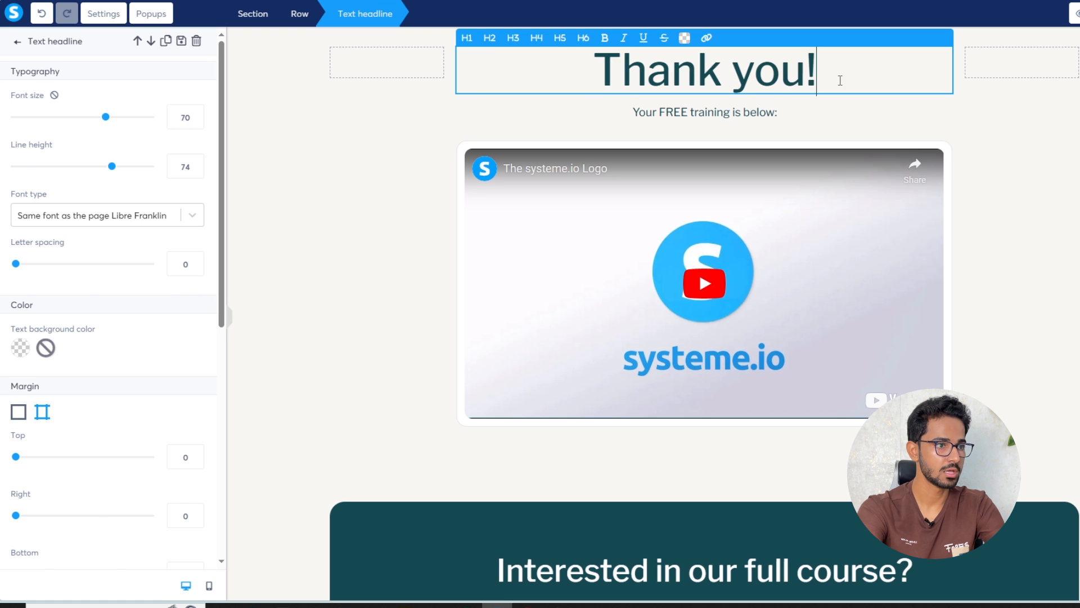
click(732, 224)
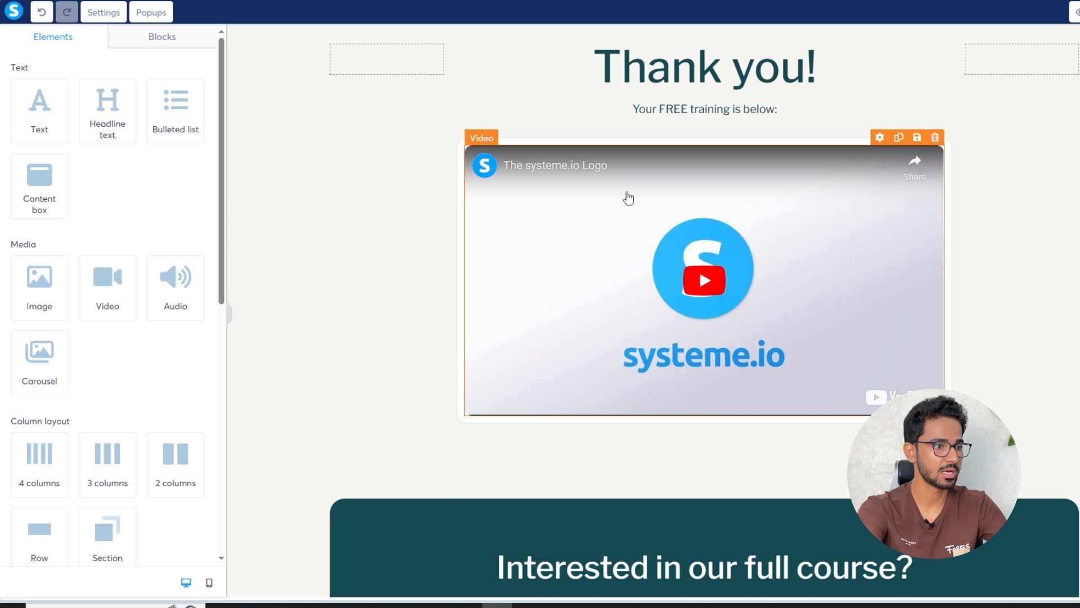
Remove the 'Interested in our full course?' section and the footer section
scroll(643, 213, down, 5)
key(Delete)
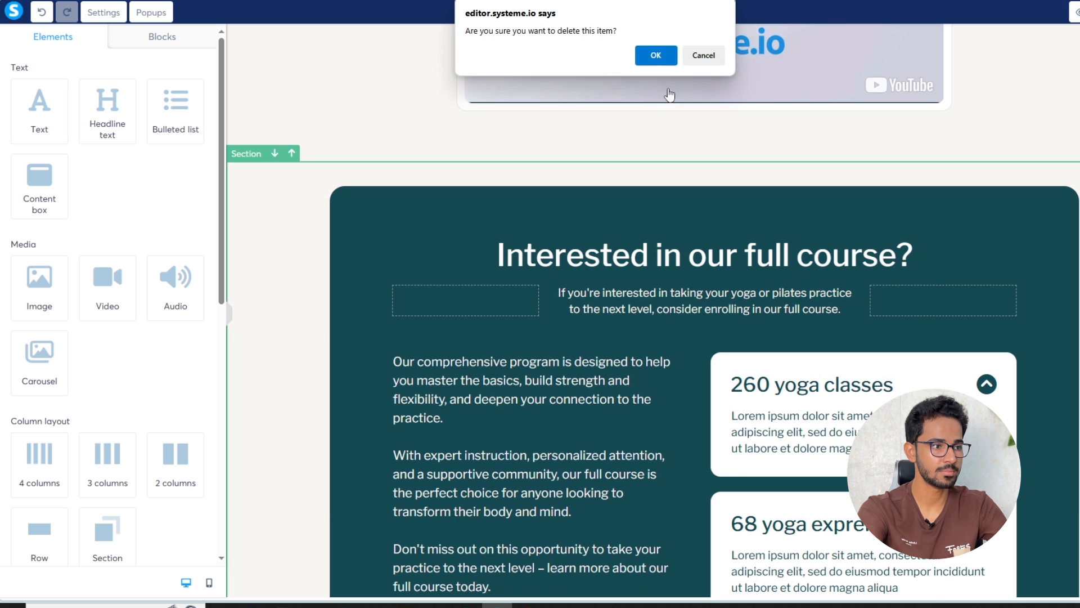
click(654, 54)
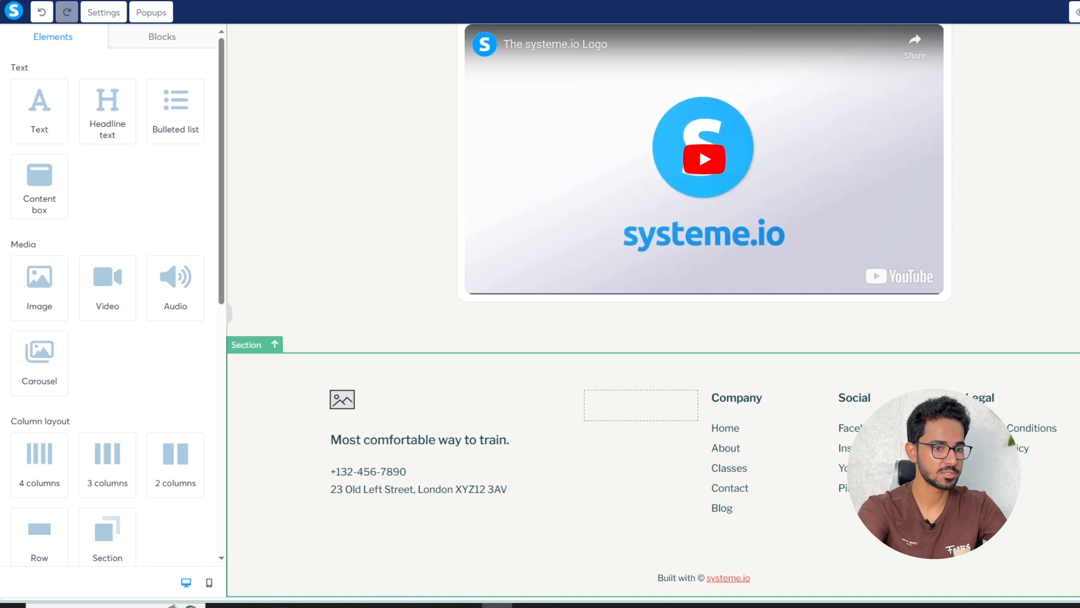
key(Delete)
click(653, 53)
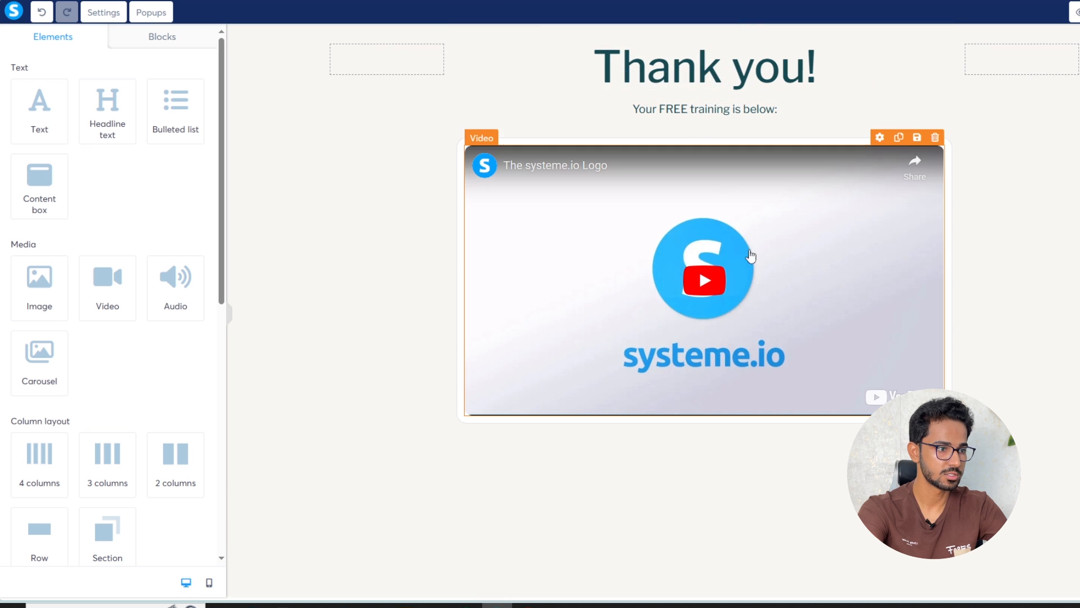
Rewrite the subheading to 'Your FREE guide has been sent your your email.'
click(713, 116)
click(714, 115)
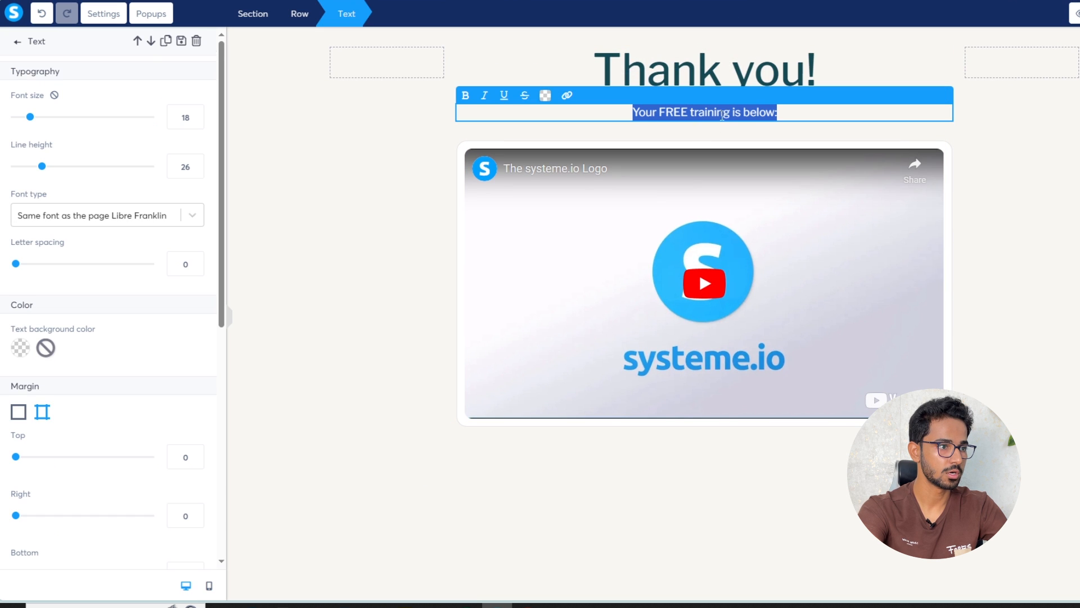
click(750, 112)
text(guide has been)
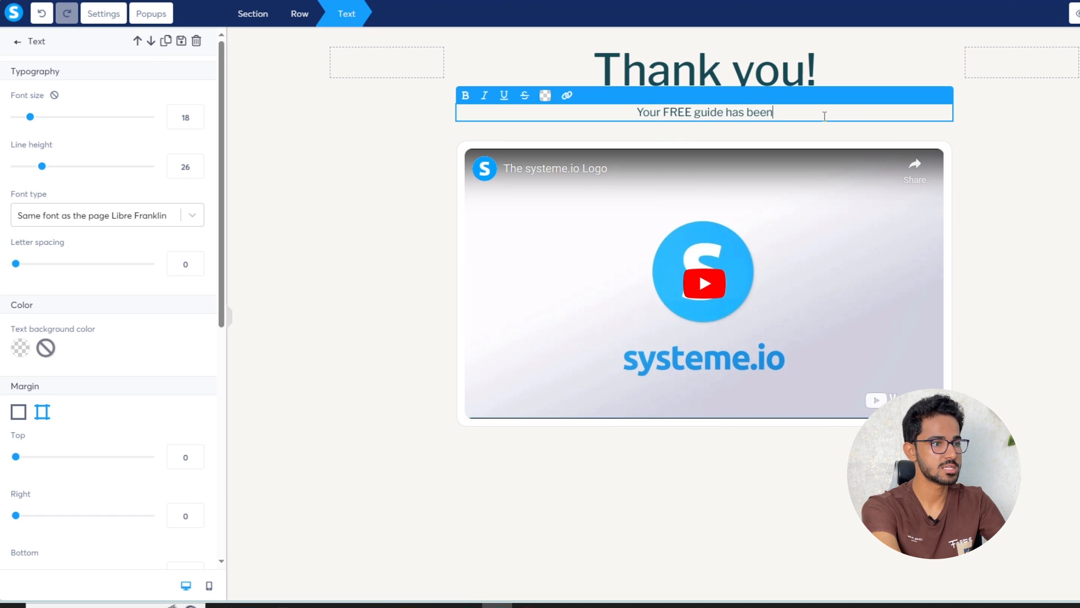
text( sent yo)
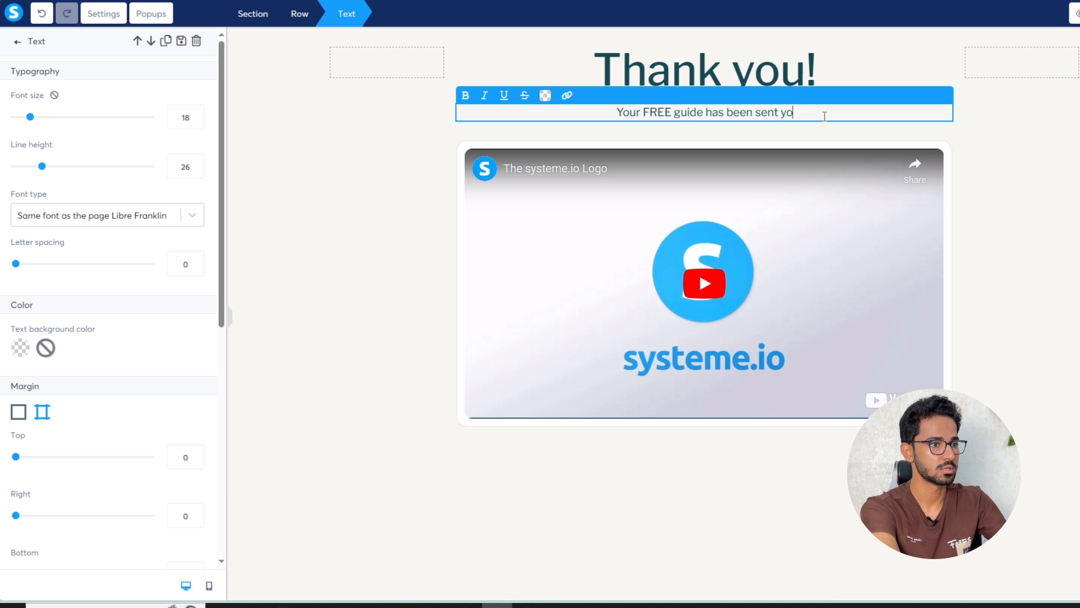
text(ur your email.)
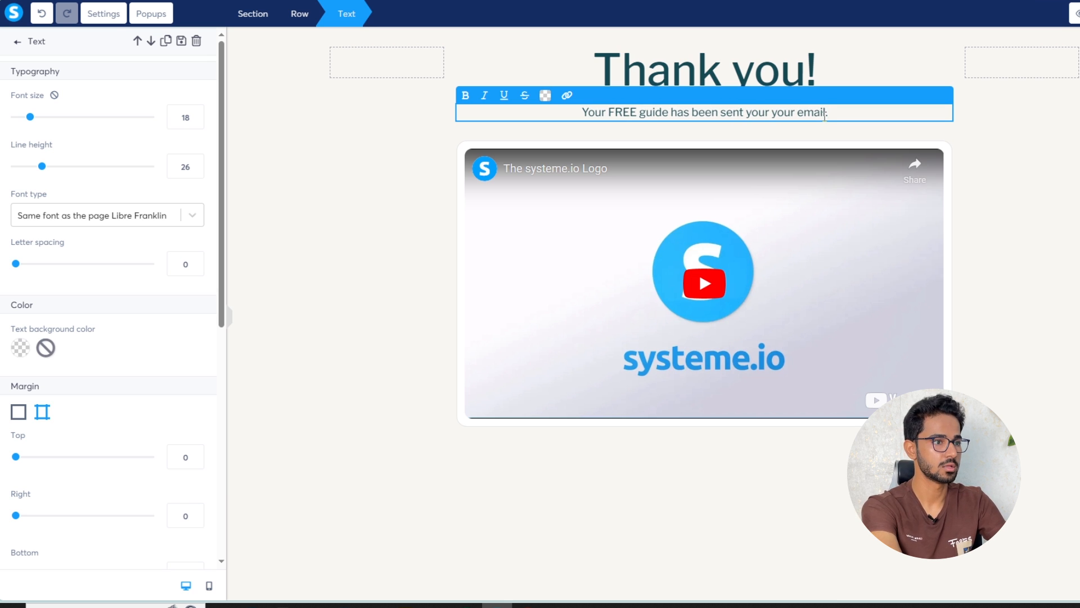
Delete the training video and the empty row it leaves behind
click(825, 226)
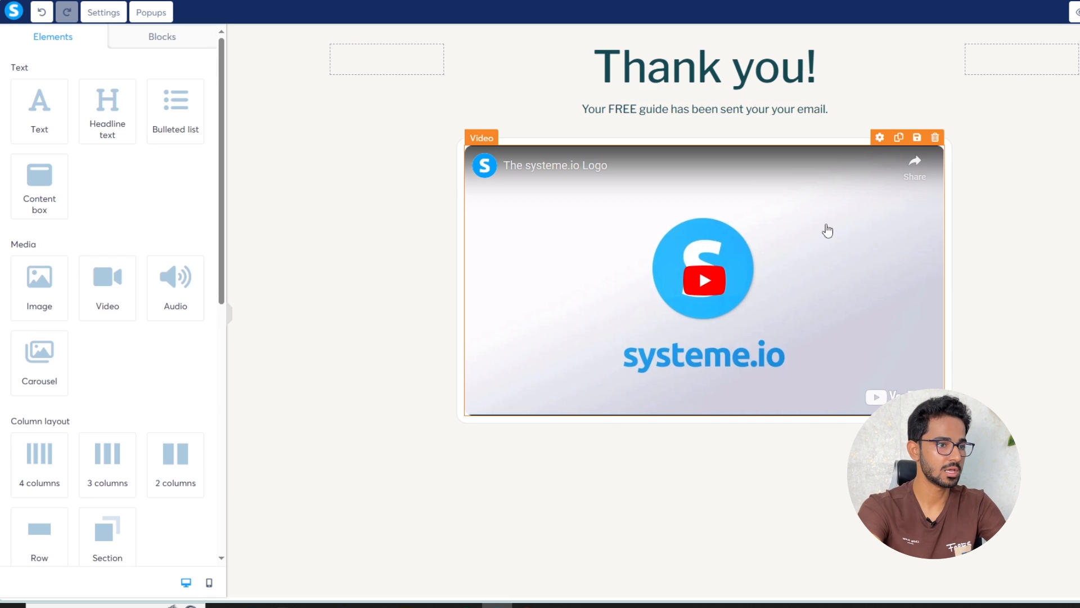
click(935, 137)
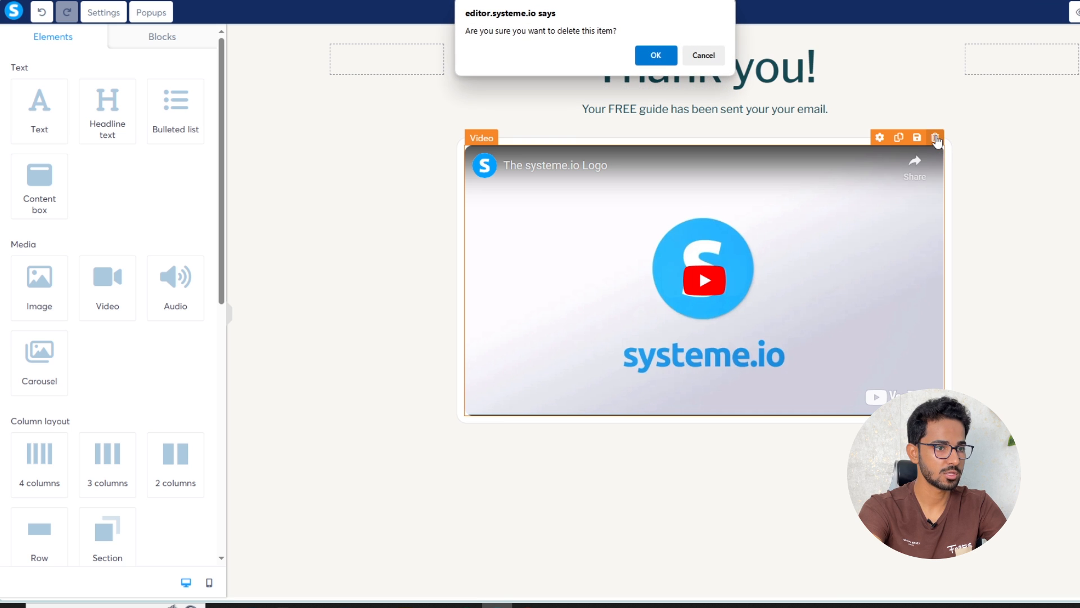
click(656, 57)
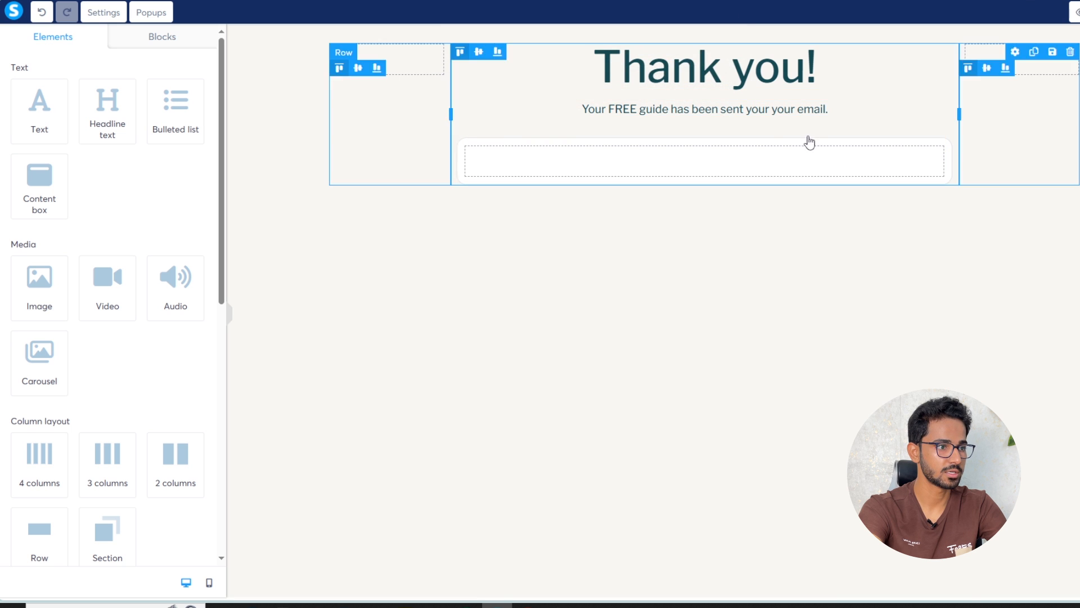
click(775, 168)
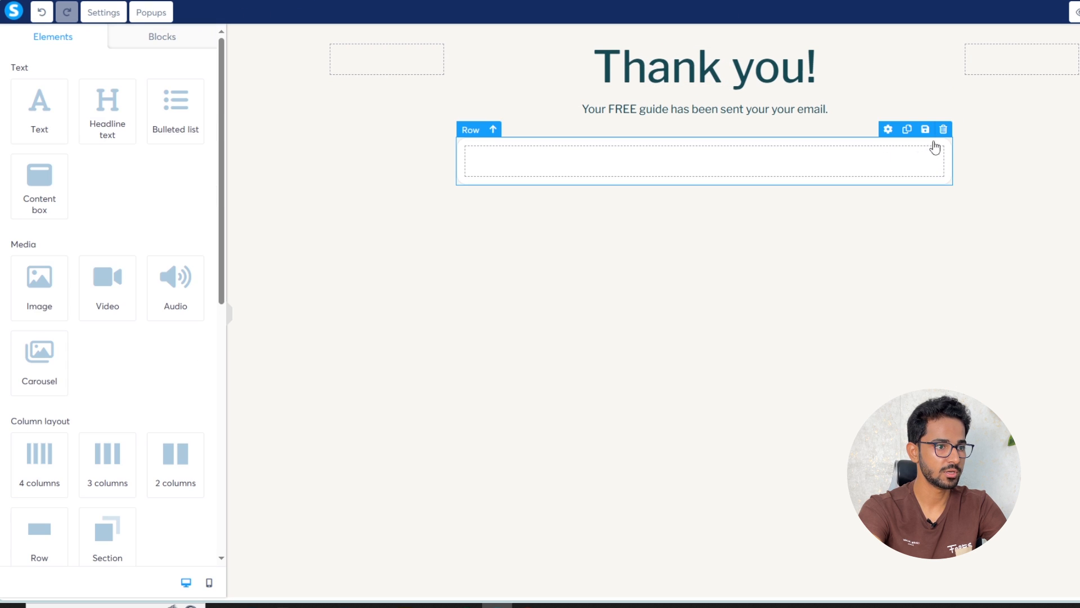
click(942, 132)
click(657, 61)
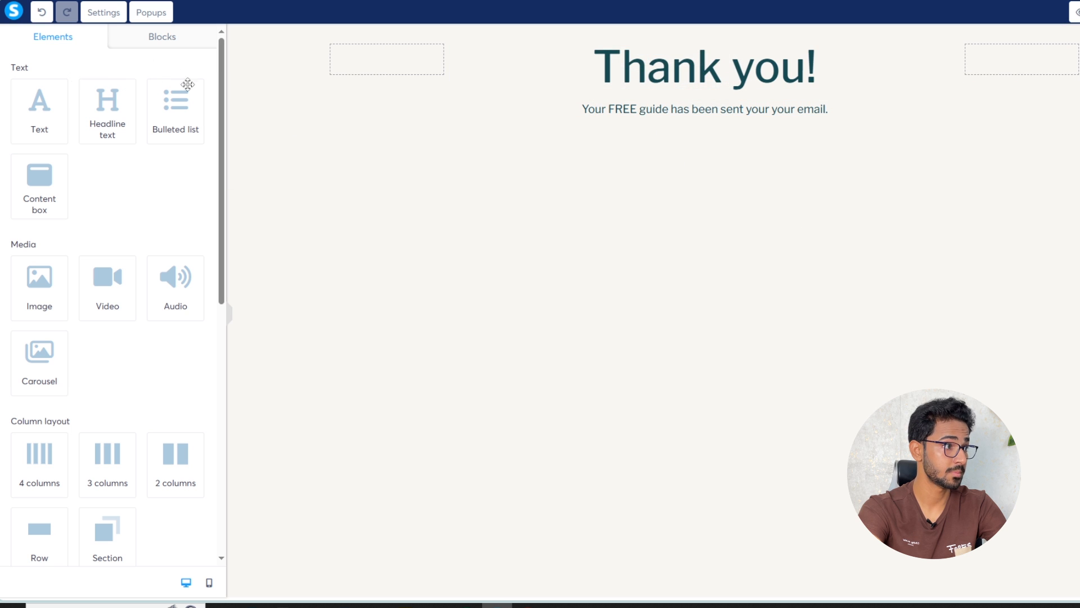
Add a button below the thank-you text that redirects to a custom URL after registration
scroll(148, 154, down, 5)
drag(113, 313, 605, 133)
click(711, 185)
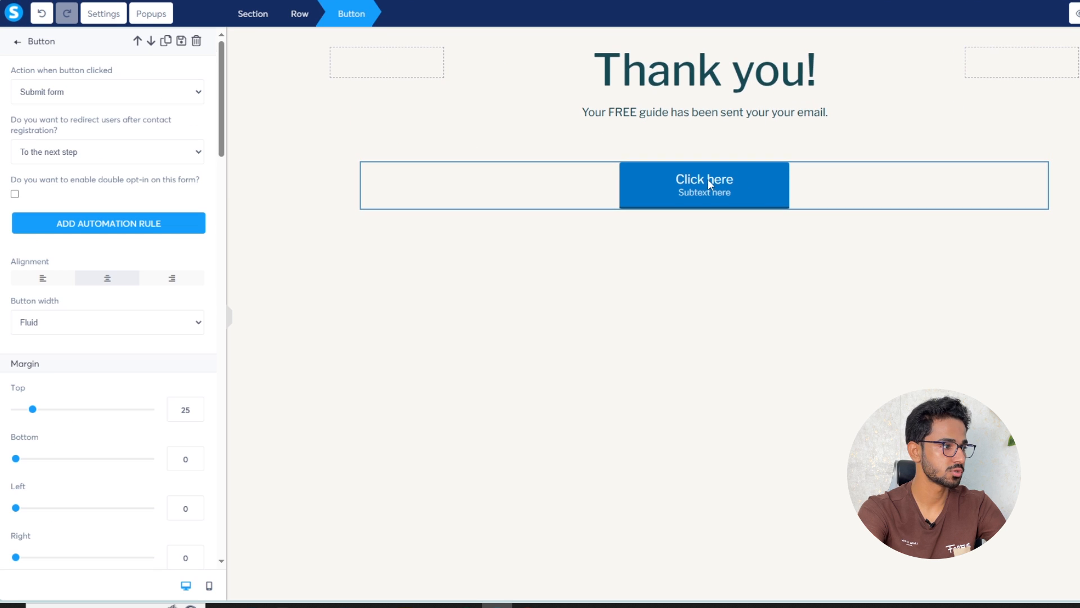
click(75, 153)
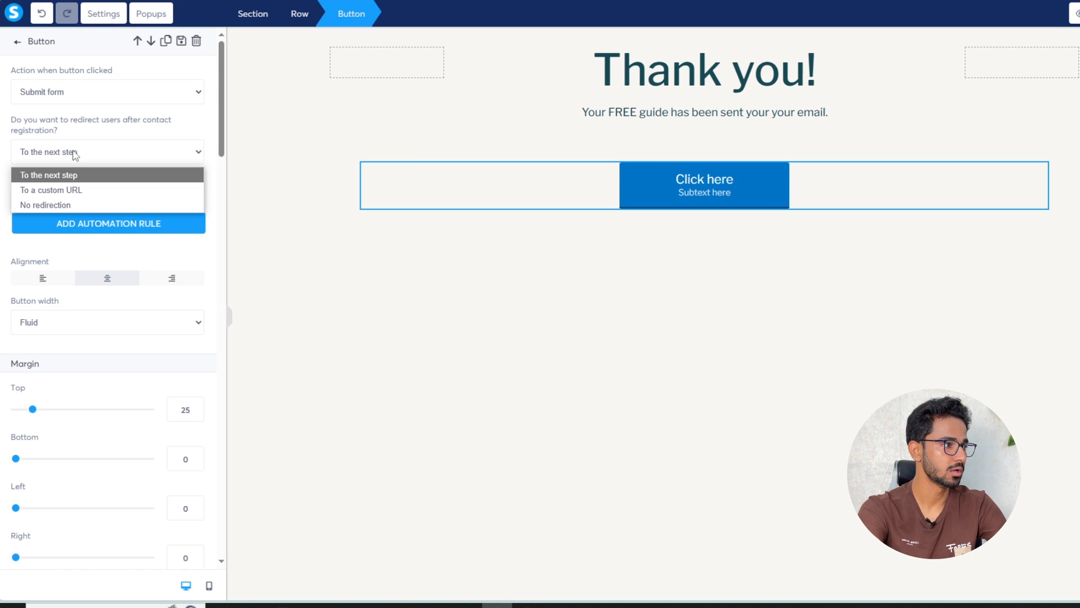
click(56, 191)
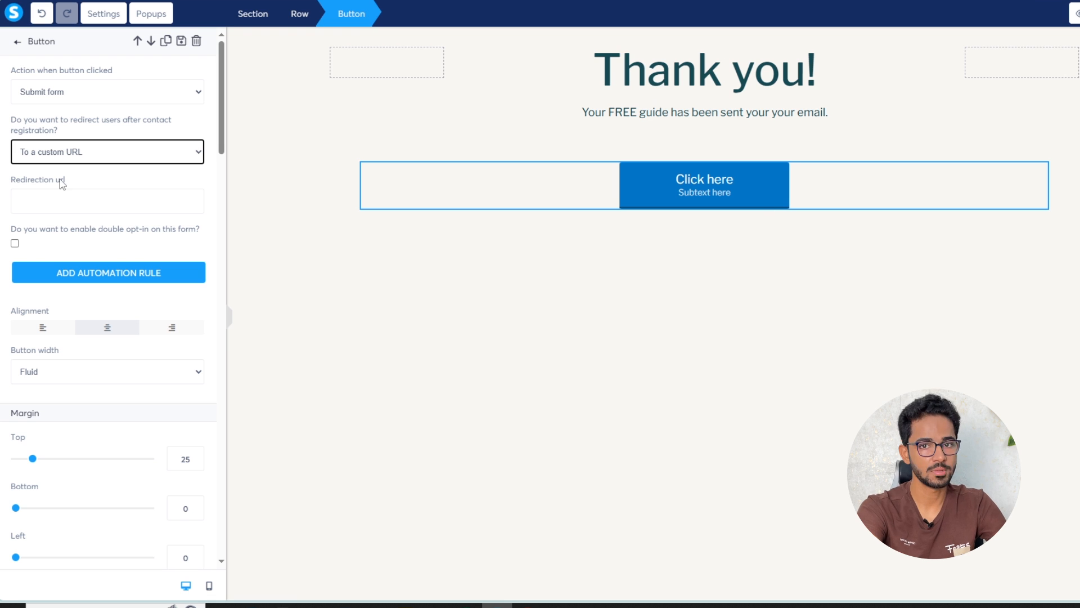
click(61, 201)
click(88, 152)
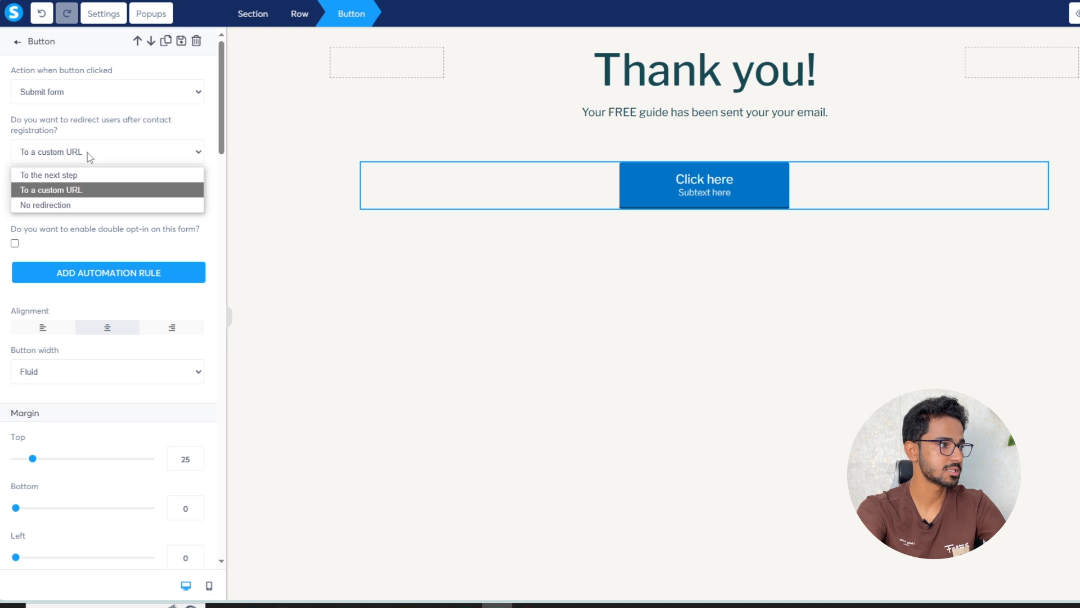
click(71, 194)
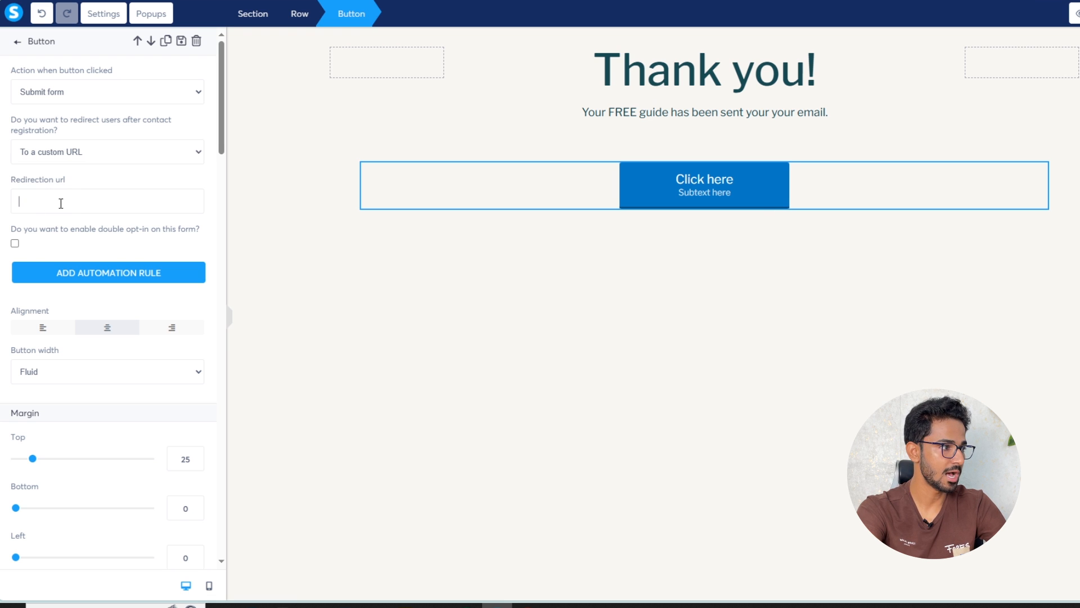
Promote the Facebook, Twitter and YouTube offer with your affiliate nickname and copy its encrypted HopLink
click(528, 605)
scroll(719, 243, up, 4)
scroll(719, 244, down, 4)
click(941, 285)
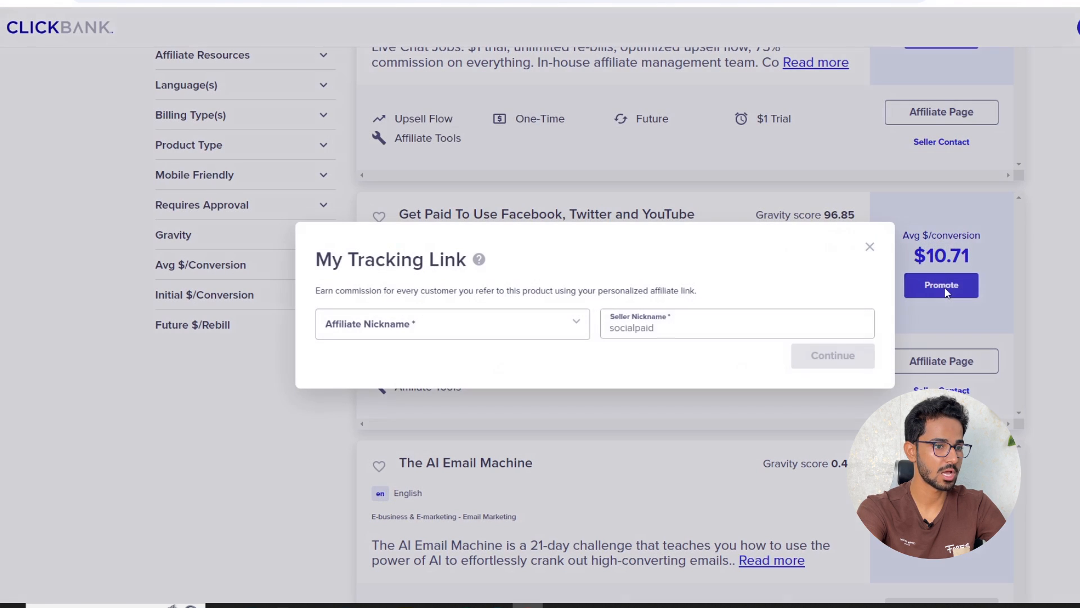
click(401, 324)
click(457, 352)
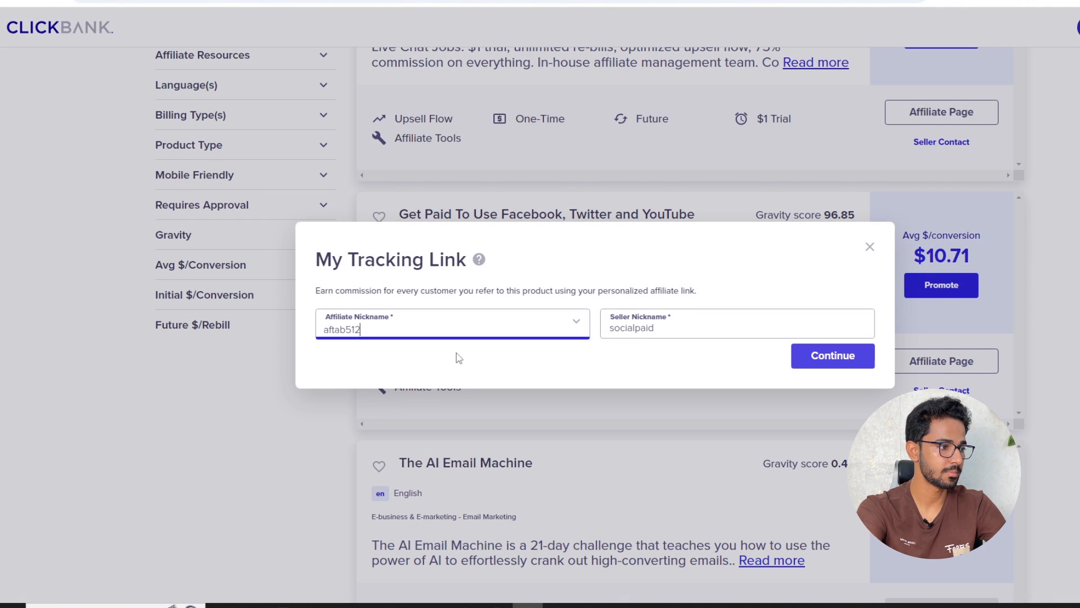
click(842, 359)
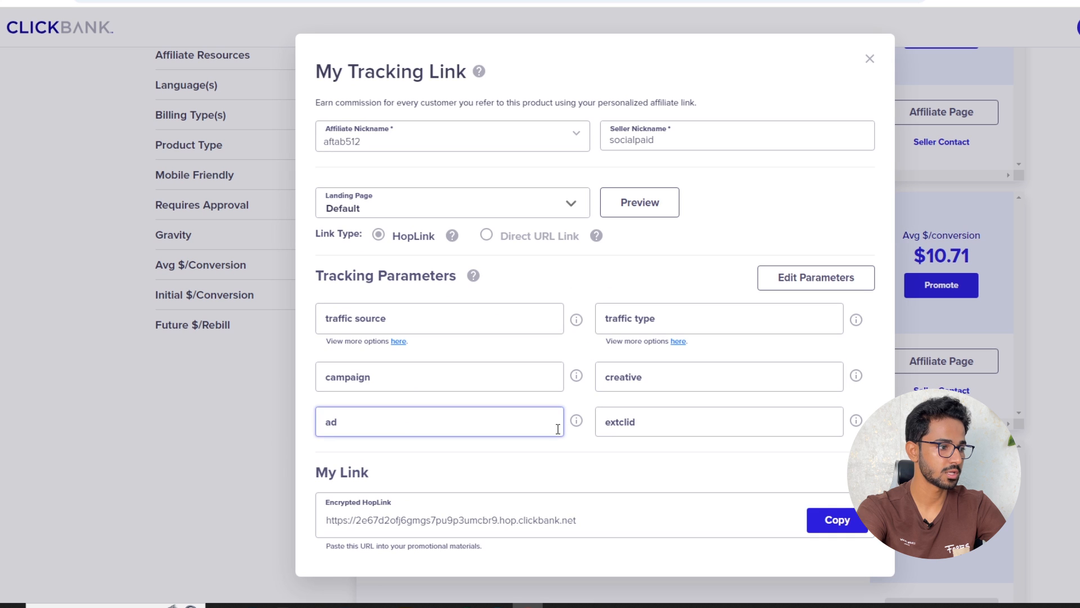
click(848, 526)
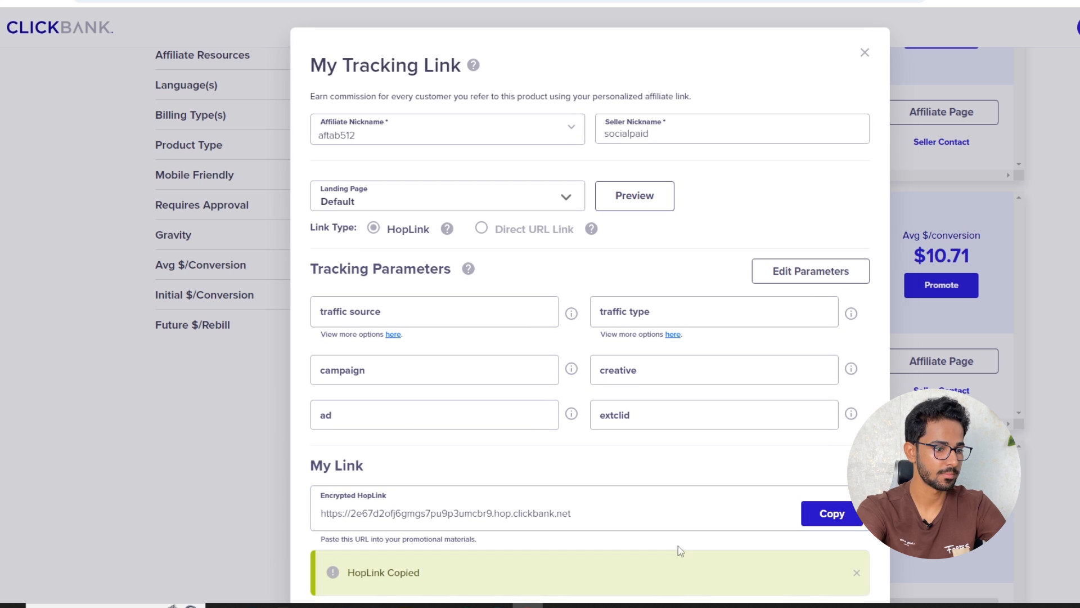
click(284, 525)
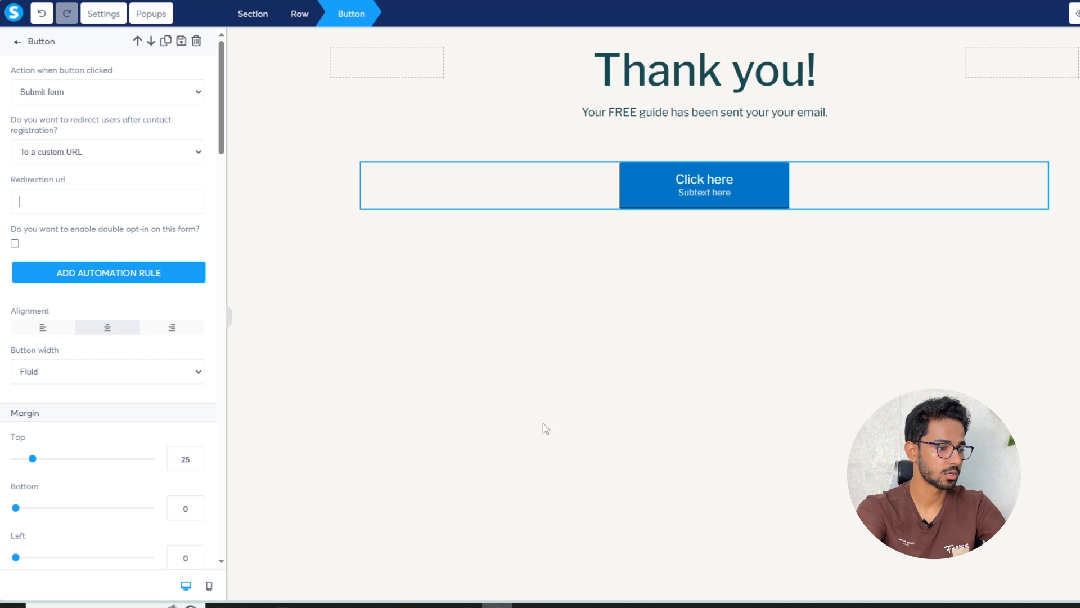
Paste the ClickBank HopLink as the redirection URL and clear the button subtext
right_click(48, 201)
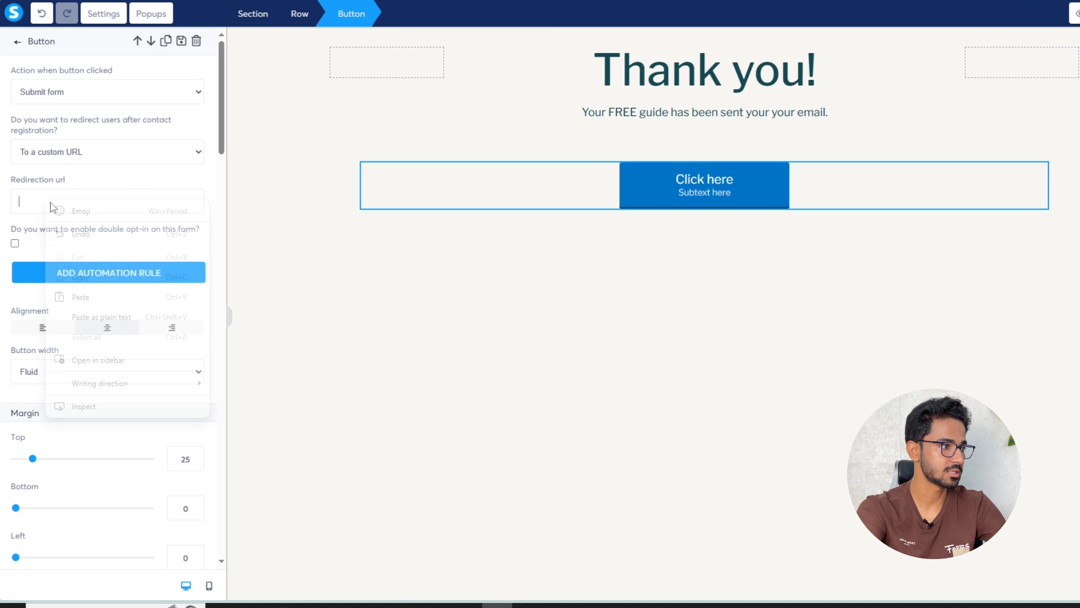
click(97, 299)
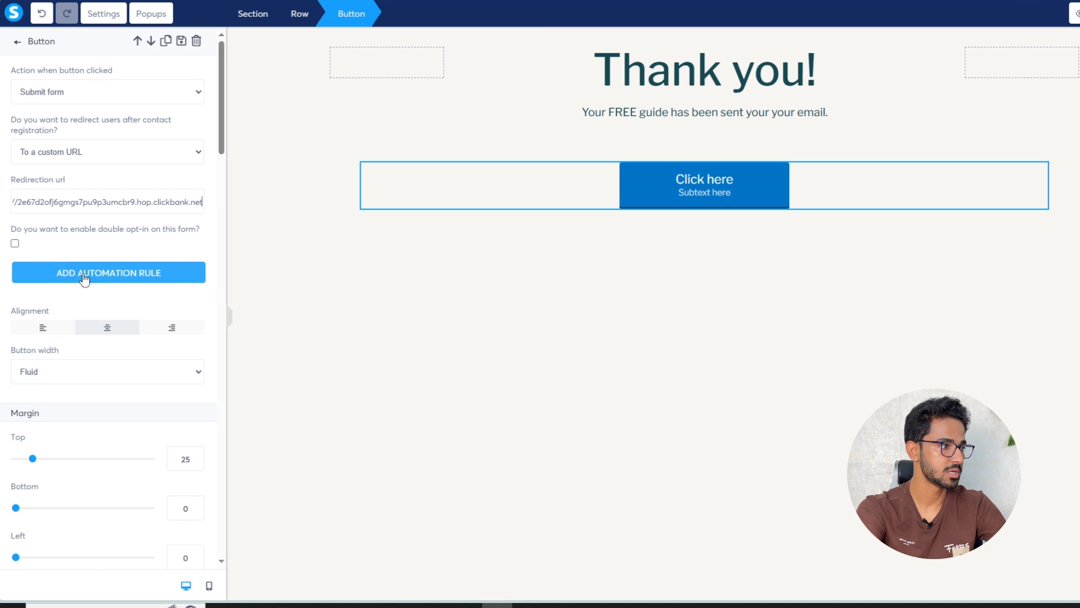
click(707, 181)
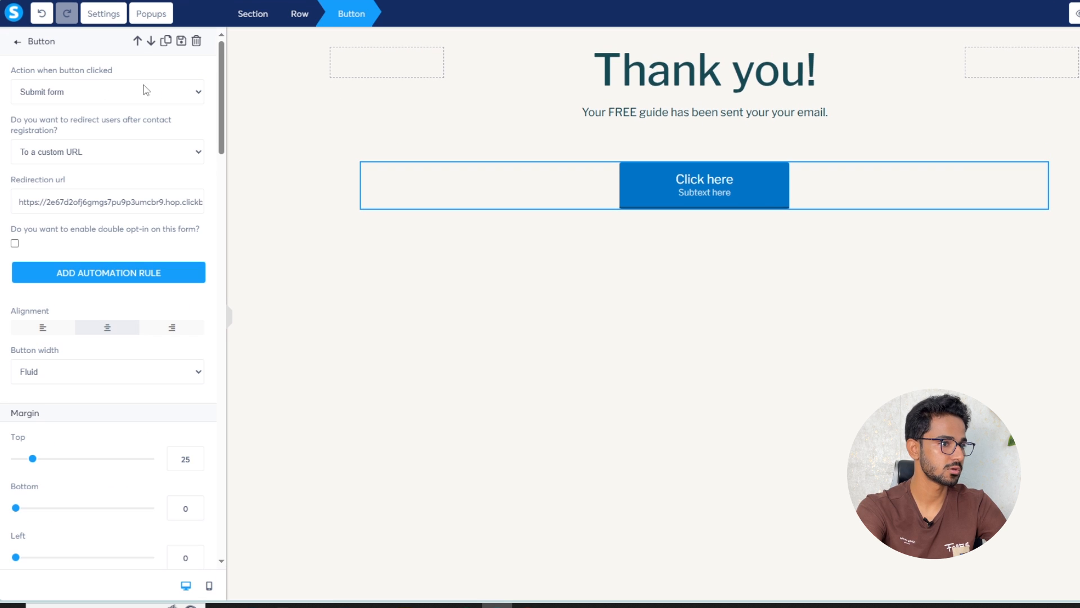
scroll(117, 258, down, 8)
scroll(116, 255, down, 3)
click(88, 232)
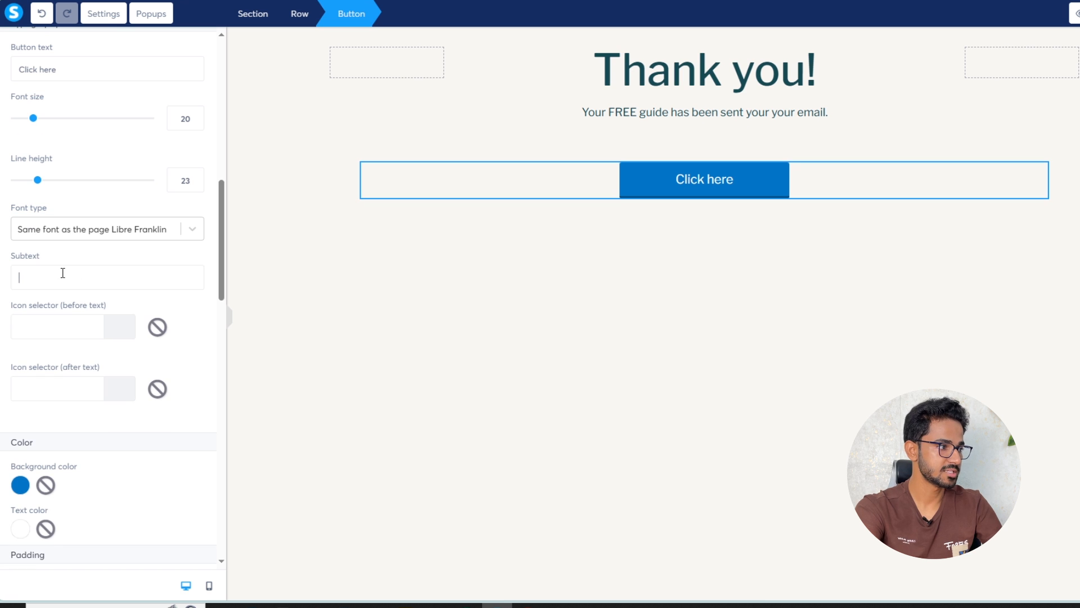
Replace the 'Click here' label with 'Find easy online jobs to make money'
scroll(149, 219, up, 5)
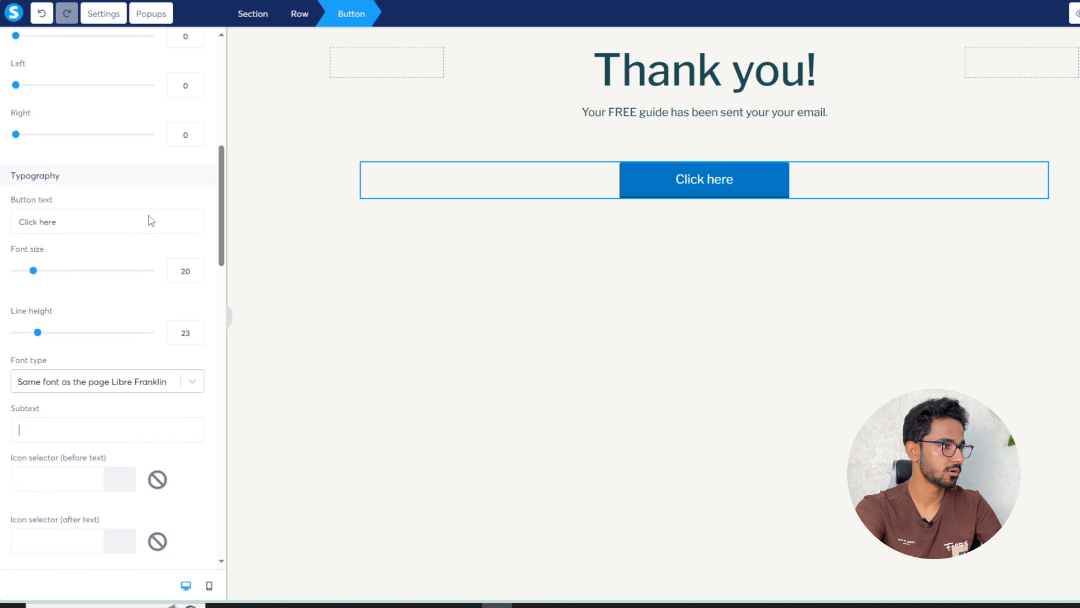
scroll(149, 220, up, 4)
scroll(150, 220, down, 3)
triple_click(50, 389)
key(ctrl+v)
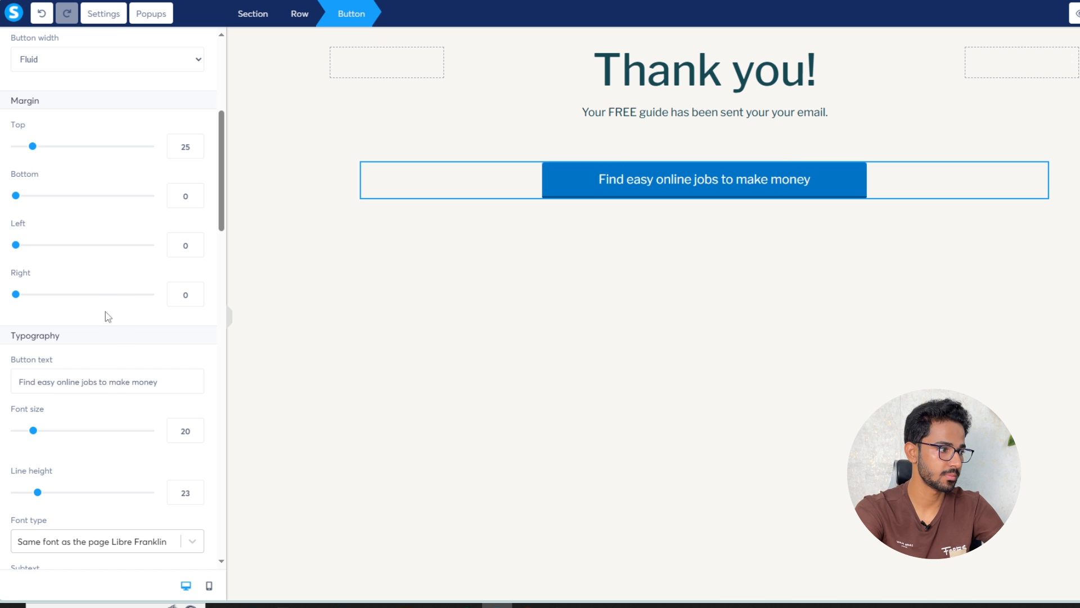
scroll(133, 248, up, 5)
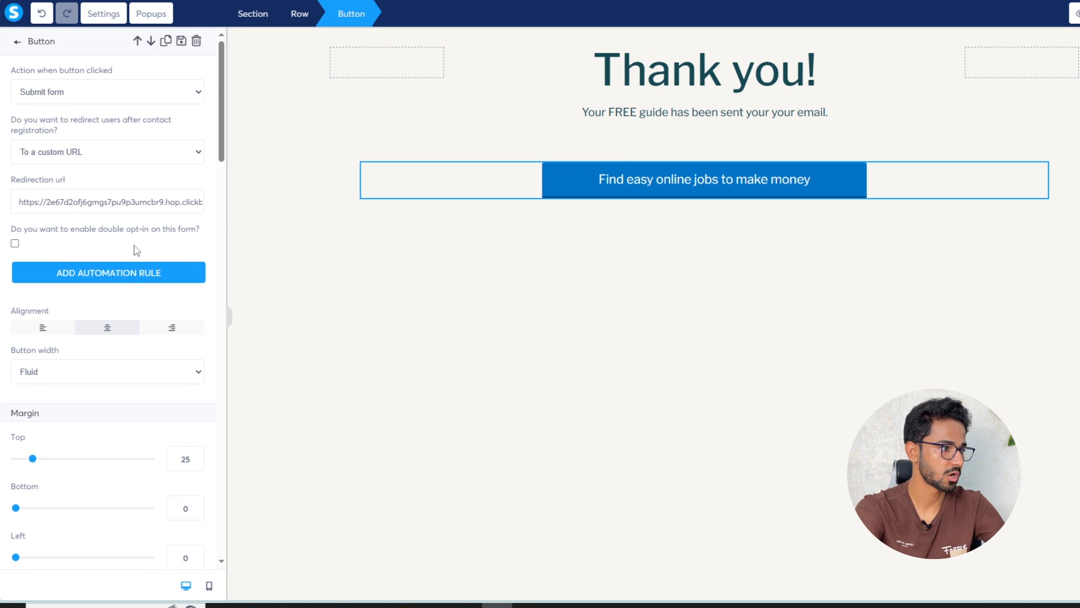
scroll(121, 282, down, 10)
Change the button background colour to a deeper navy blue
scroll(122, 286, down, 3)
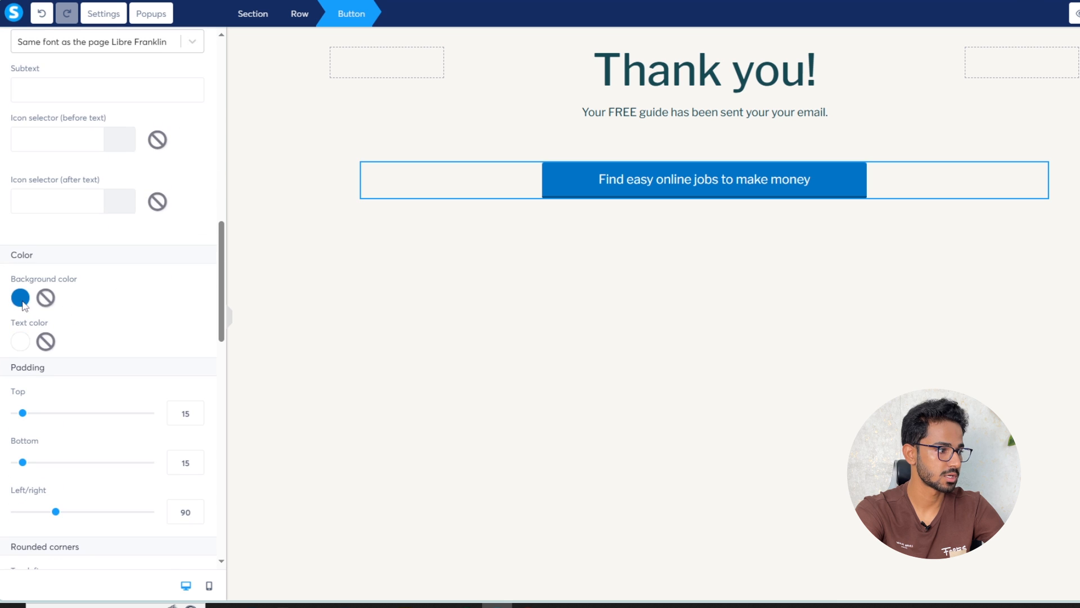
click(21, 299)
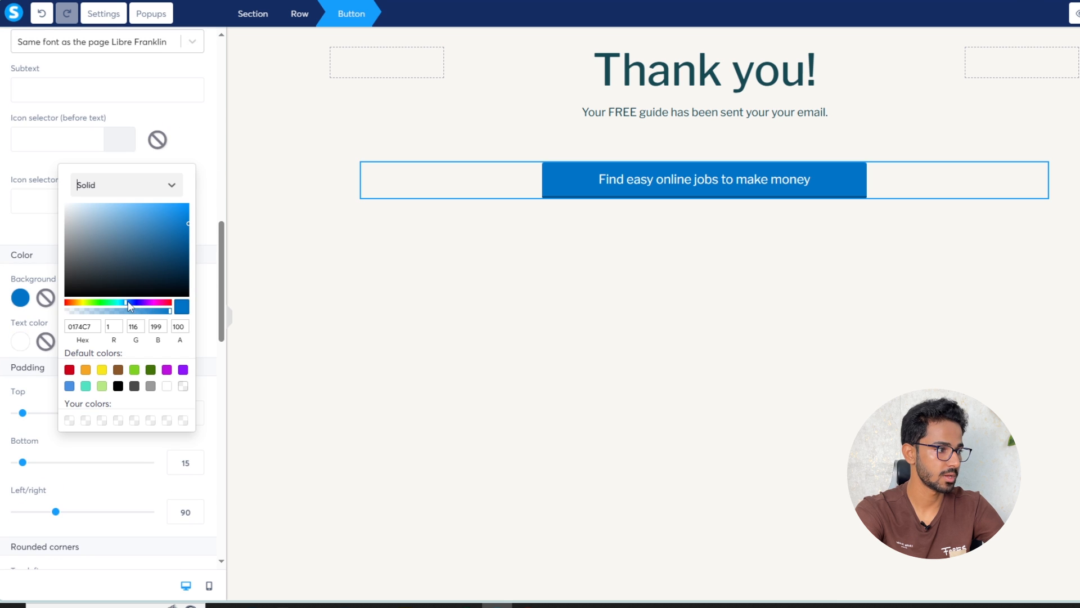
click(130, 303)
drag(162, 209, 180, 239)
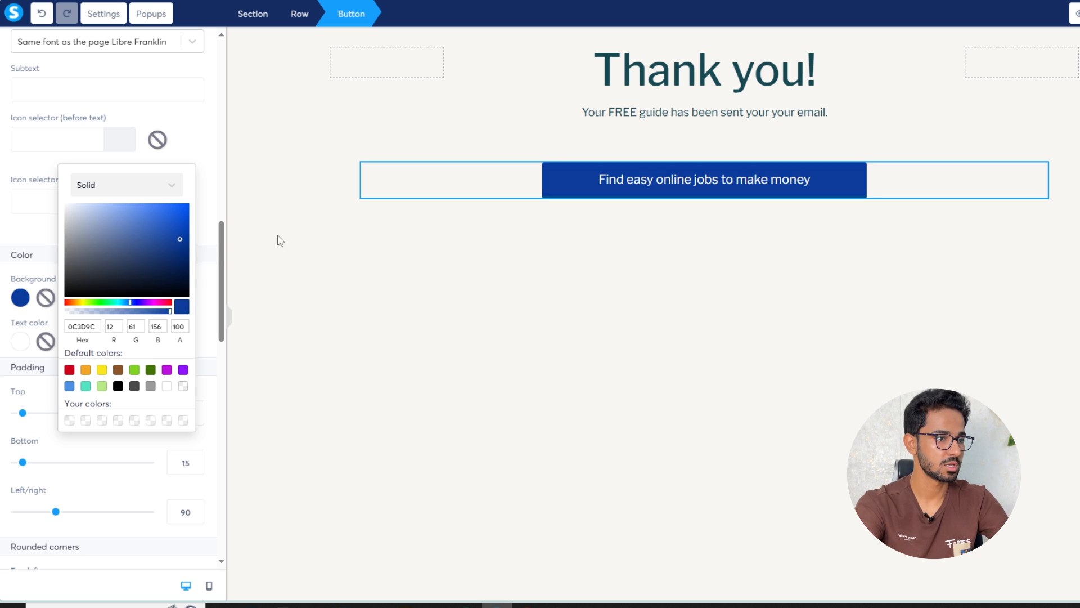
click(745, 69)
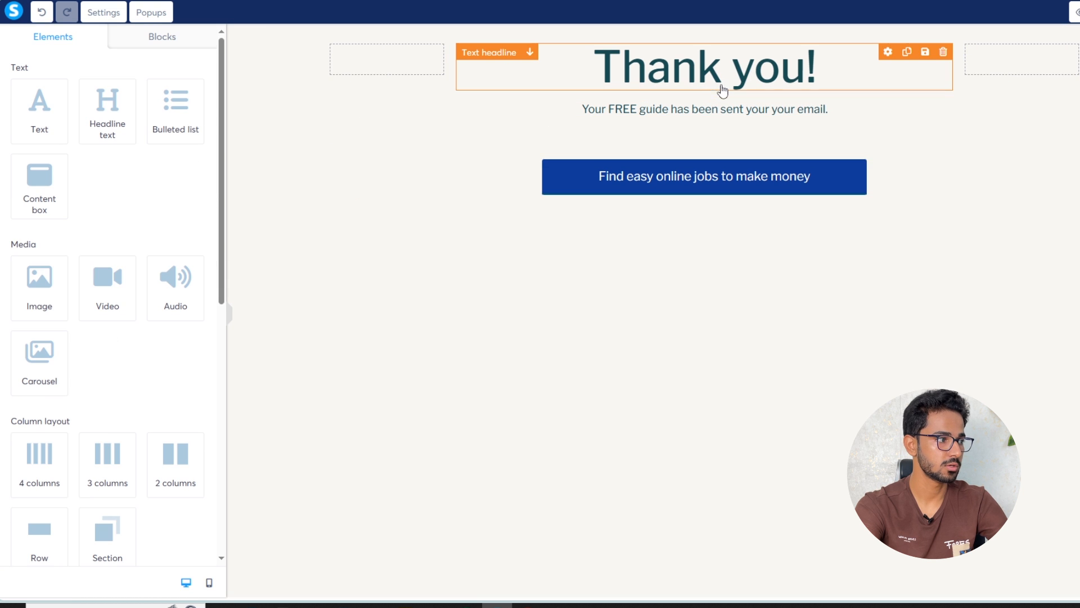
Shift the Thank you headline's highlight colour to a blue-violet shade
click(790, 64)
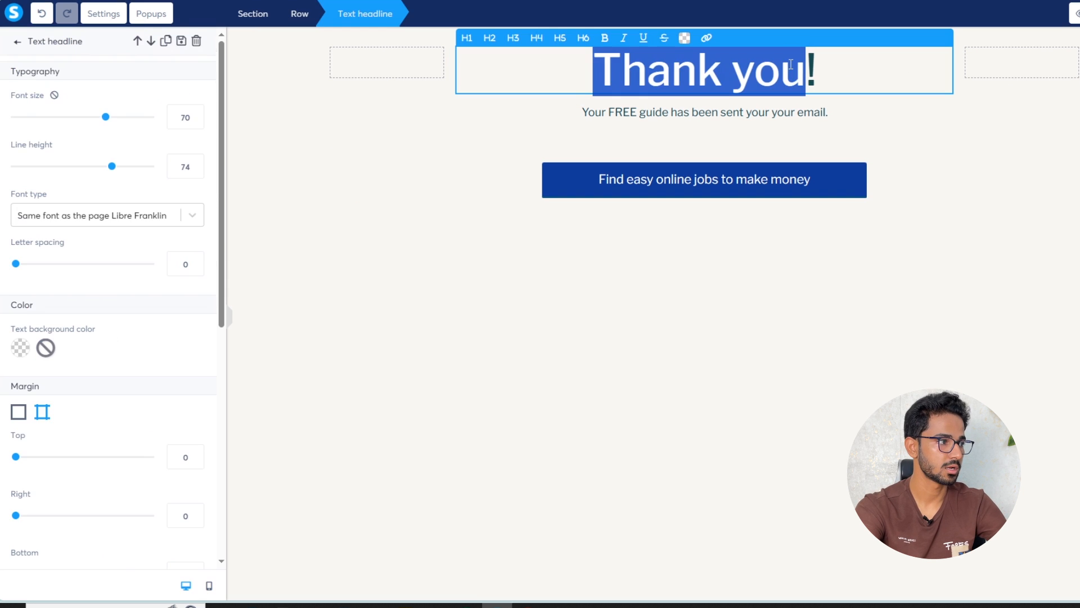
scroll(97, 327, down, 7)
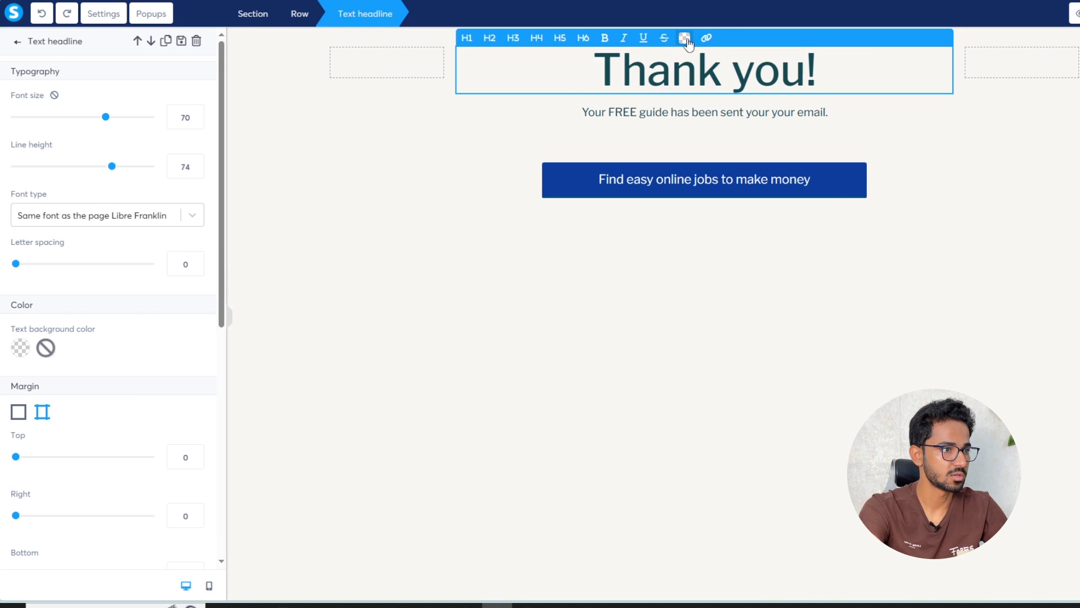
click(685, 38)
click(752, 153)
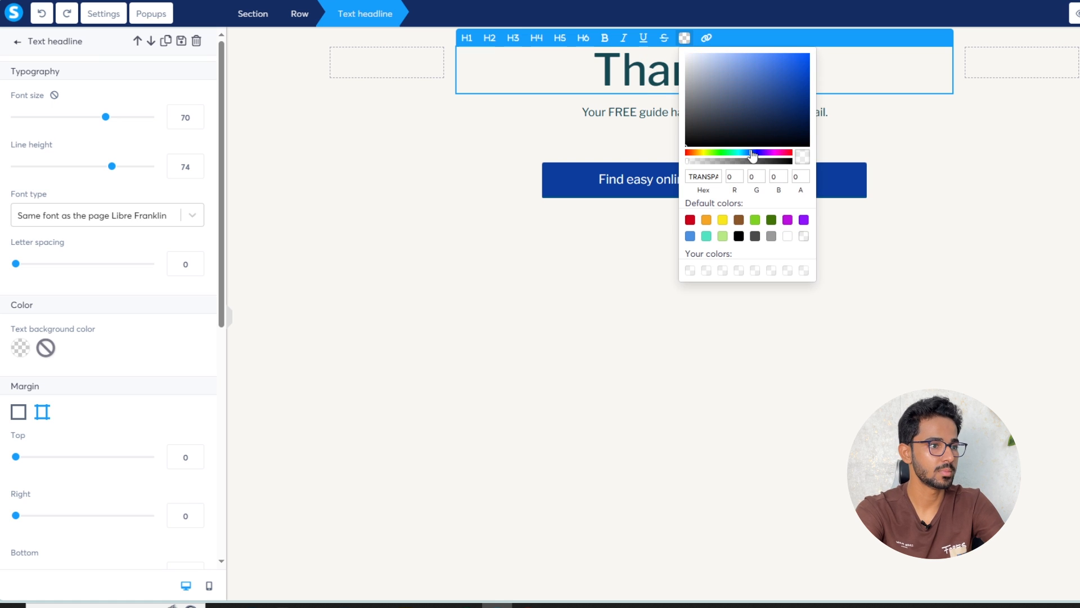
click(757, 153)
click(767, 93)
drag(785, 82, 786, 68)
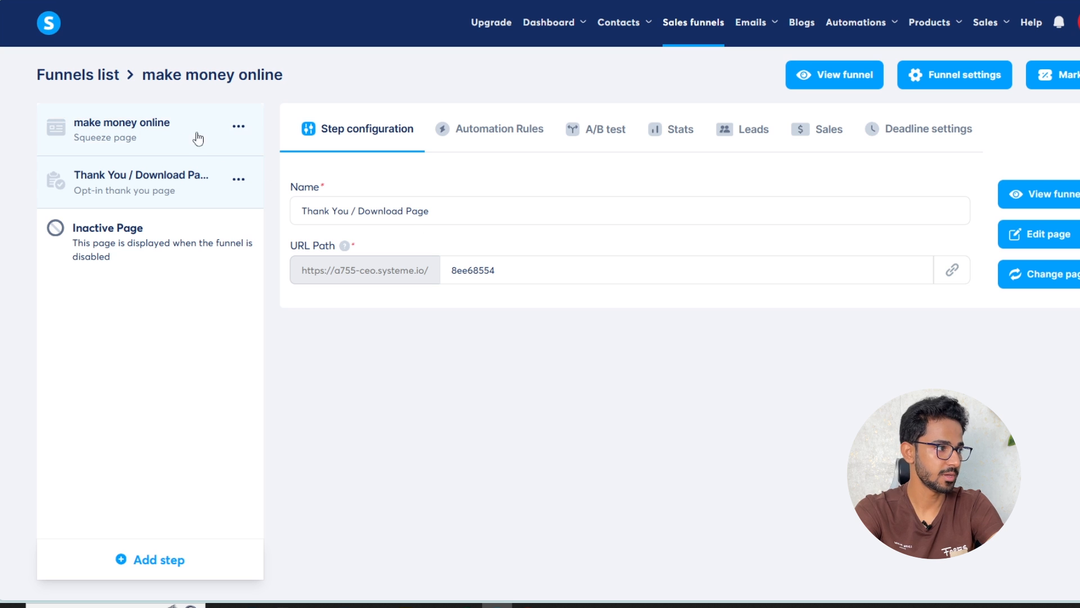
Open the live squeeze page, enter a test email and submit 'Yes, Get Instant Access!'
click(169, 129)
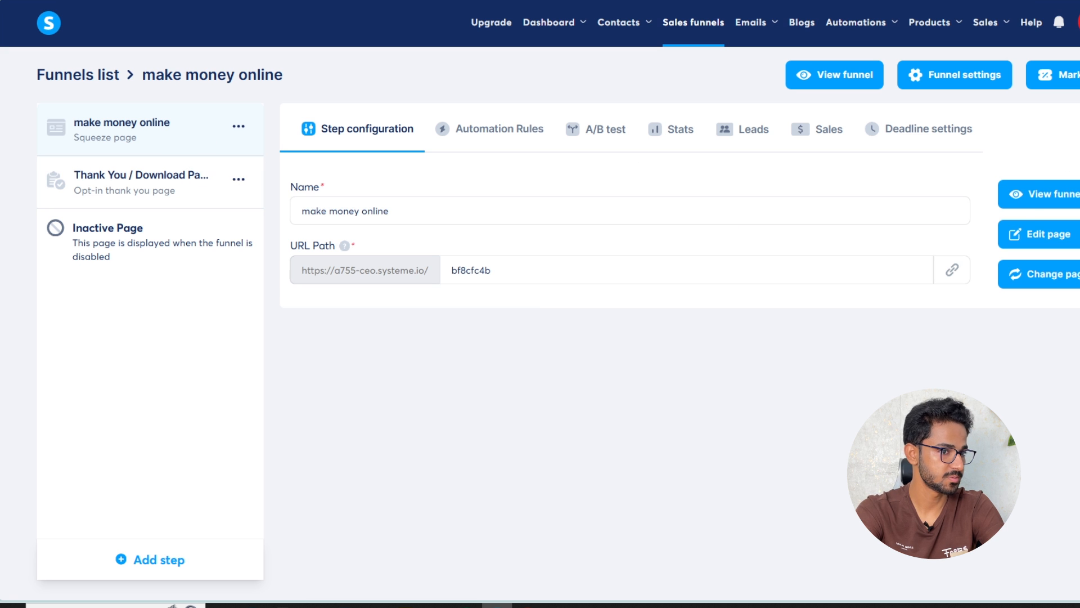
click(838, 74)
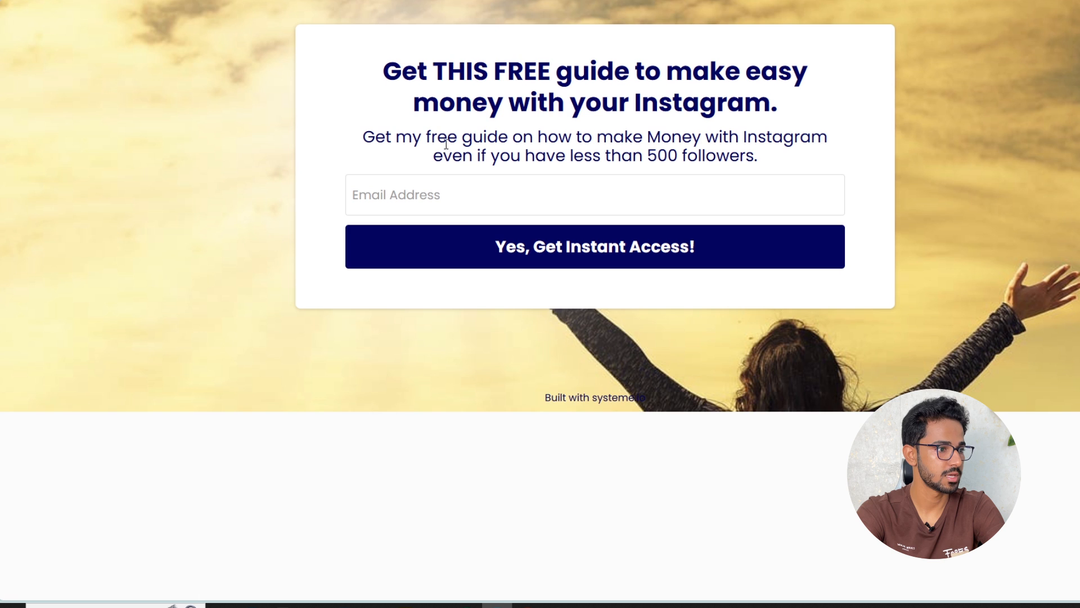
click(421, 191)
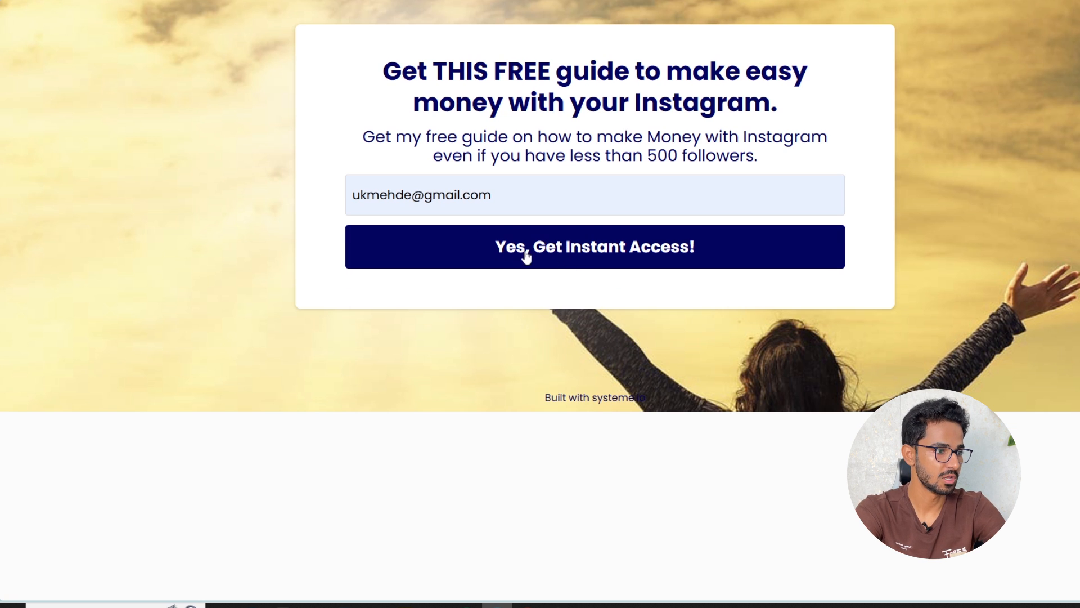
click(517, 254)
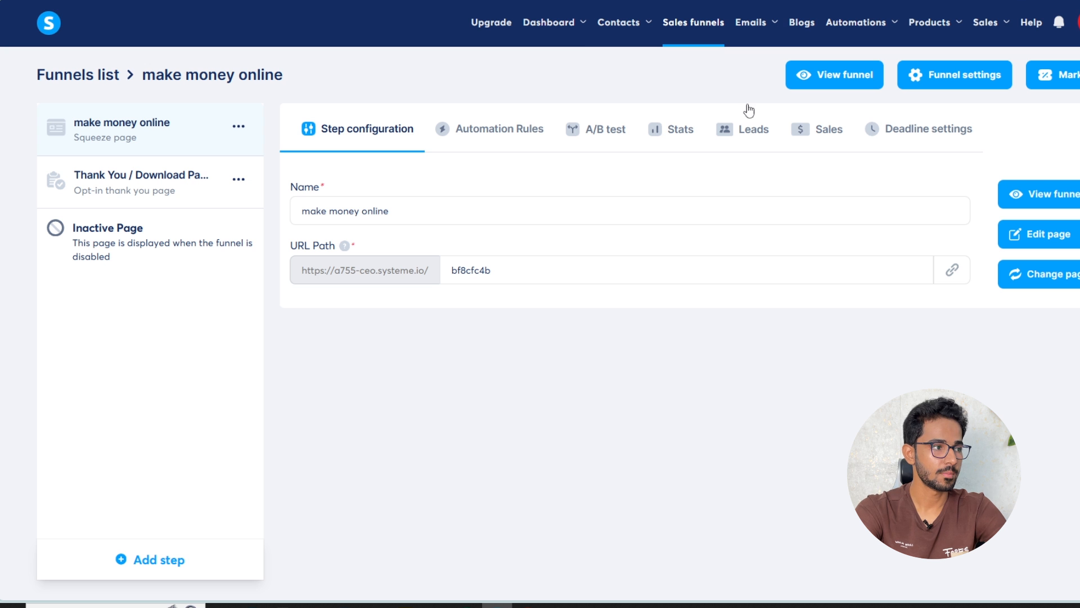
Check that Contacts now lists 2 contacts including the new test sign-up, then go to Sales funnels
mouse_move(626, 35)
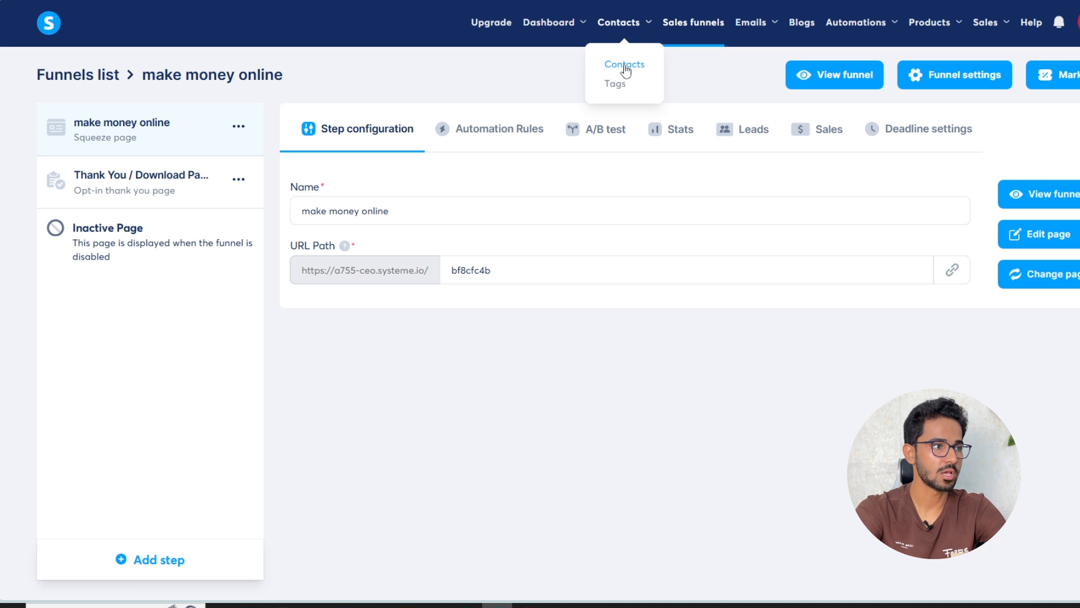
click(623, 66)
mouse_move(521, 184)
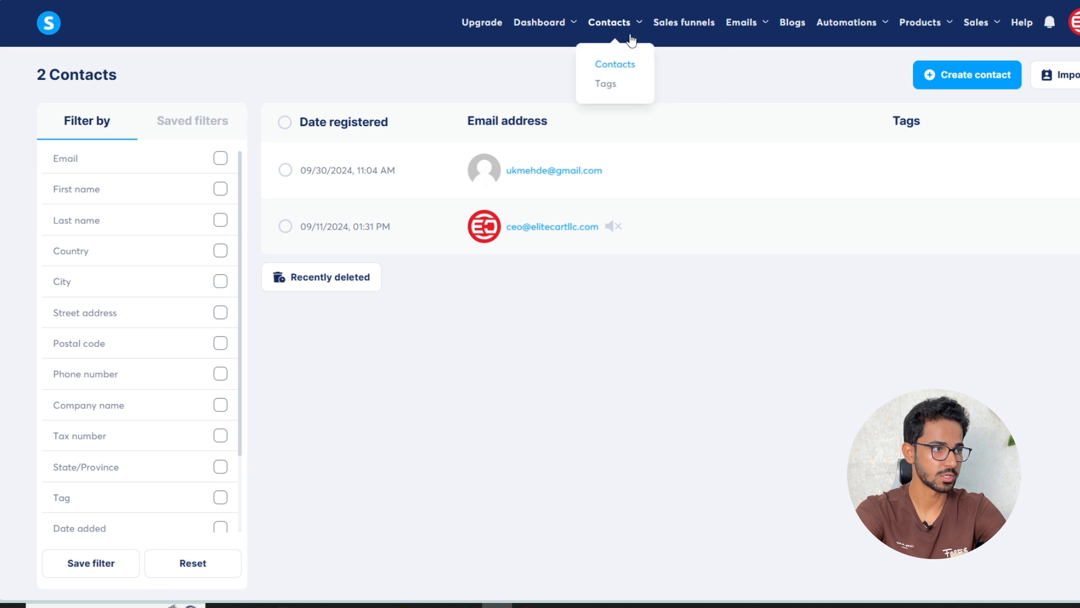
click(684, 22)
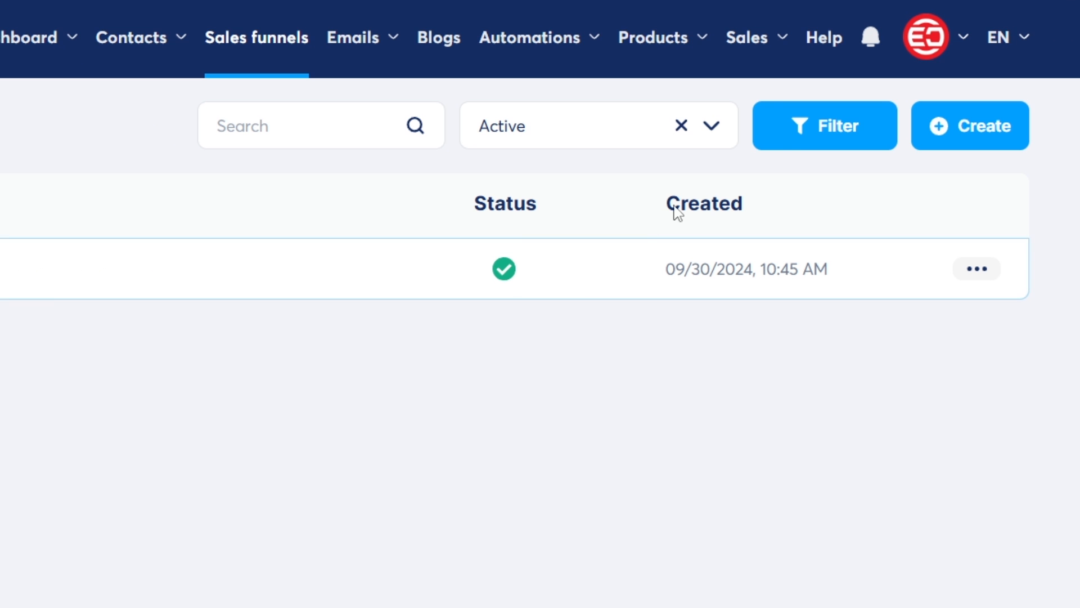
click(927, 40)
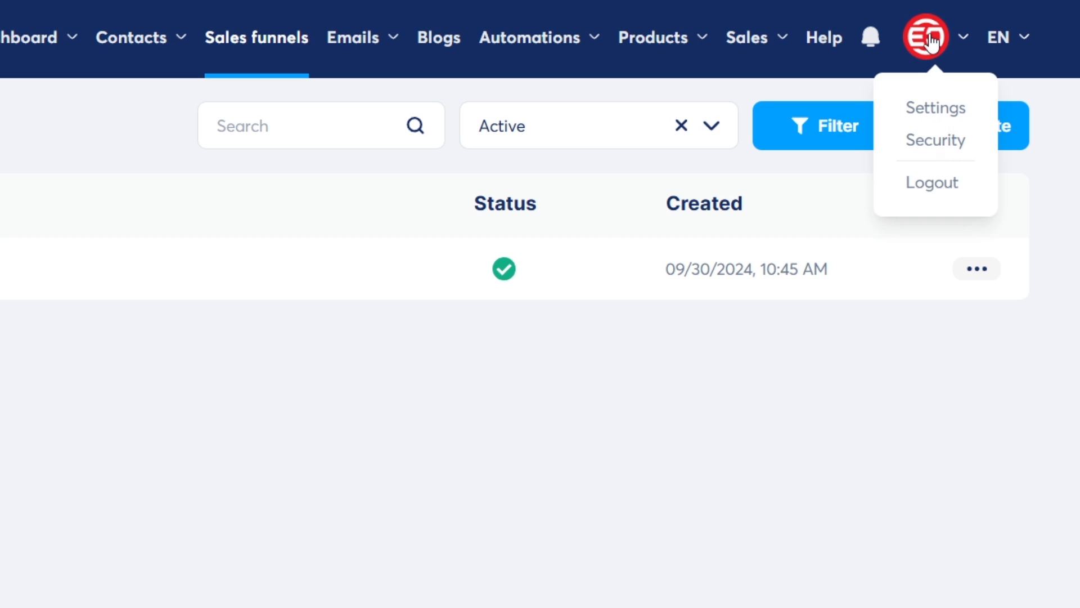
click(933, 113)
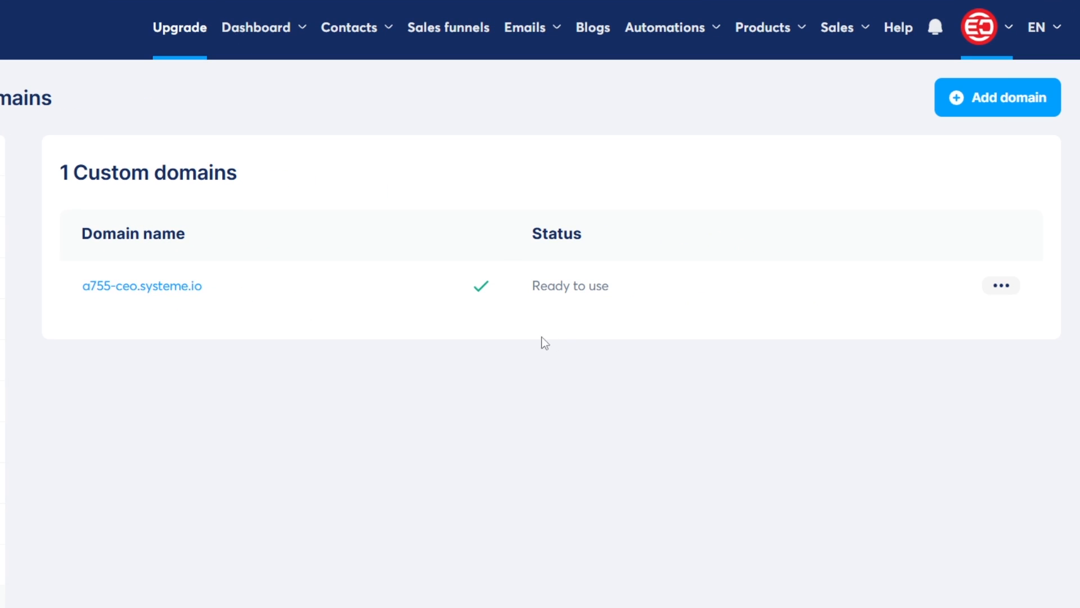
click(970, 105)
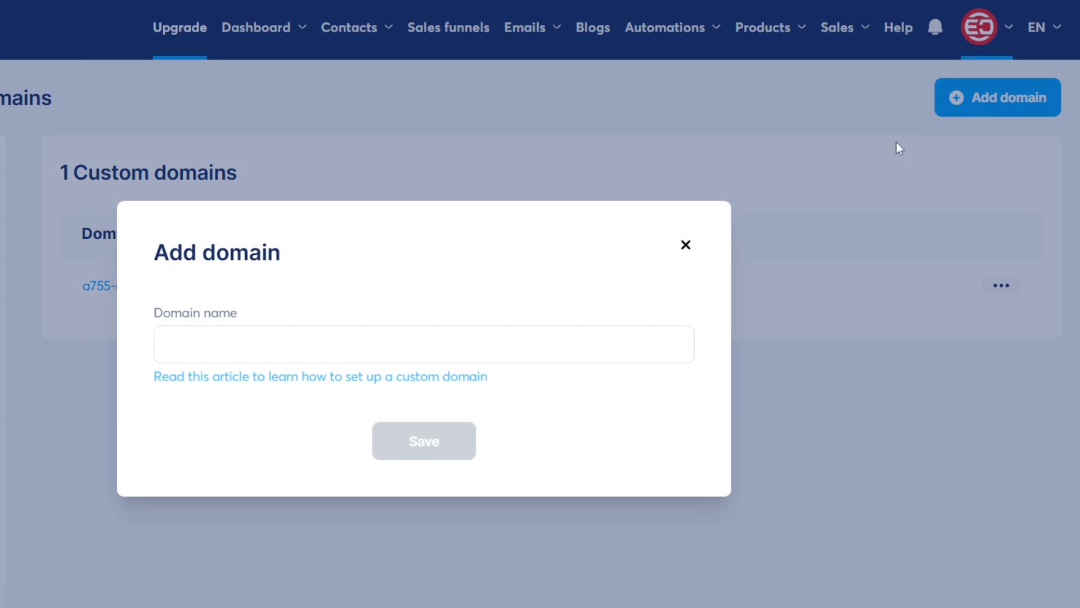
click(332, 352)
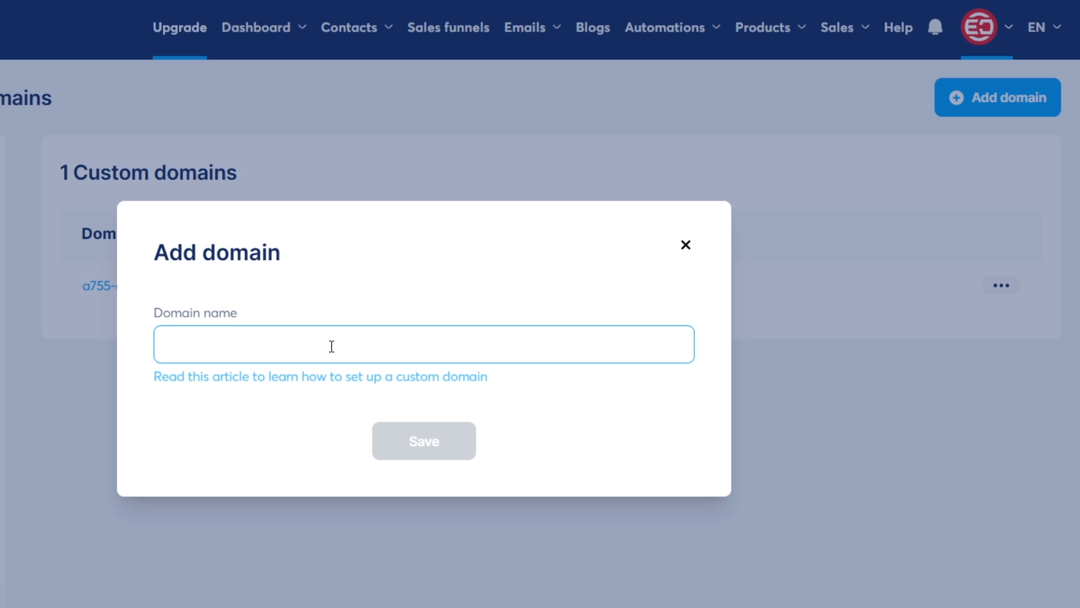
text(www.learnwithaftab.com)
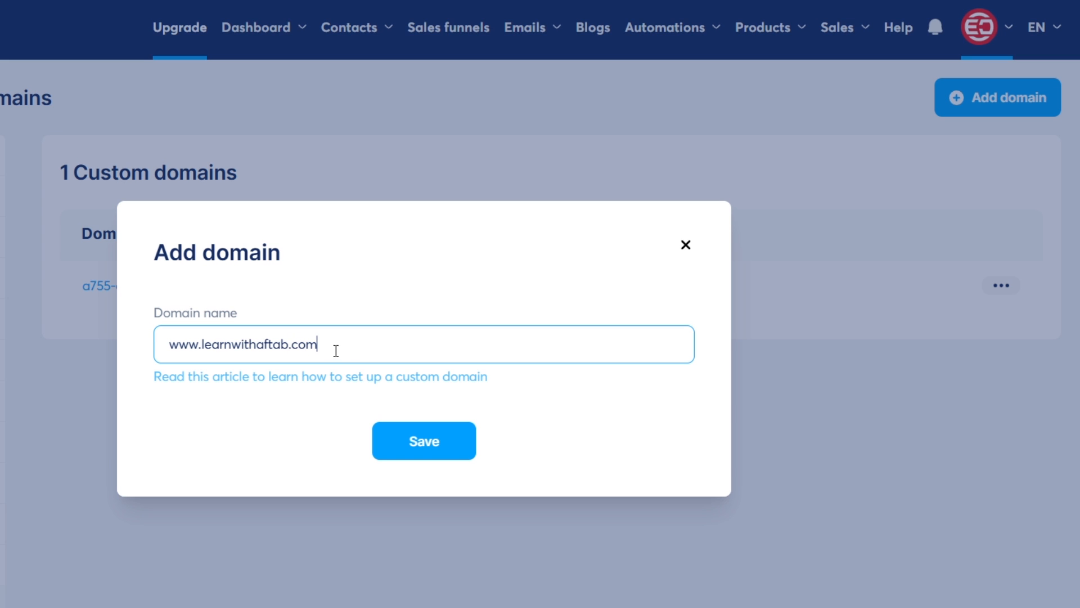
click(414, 443)
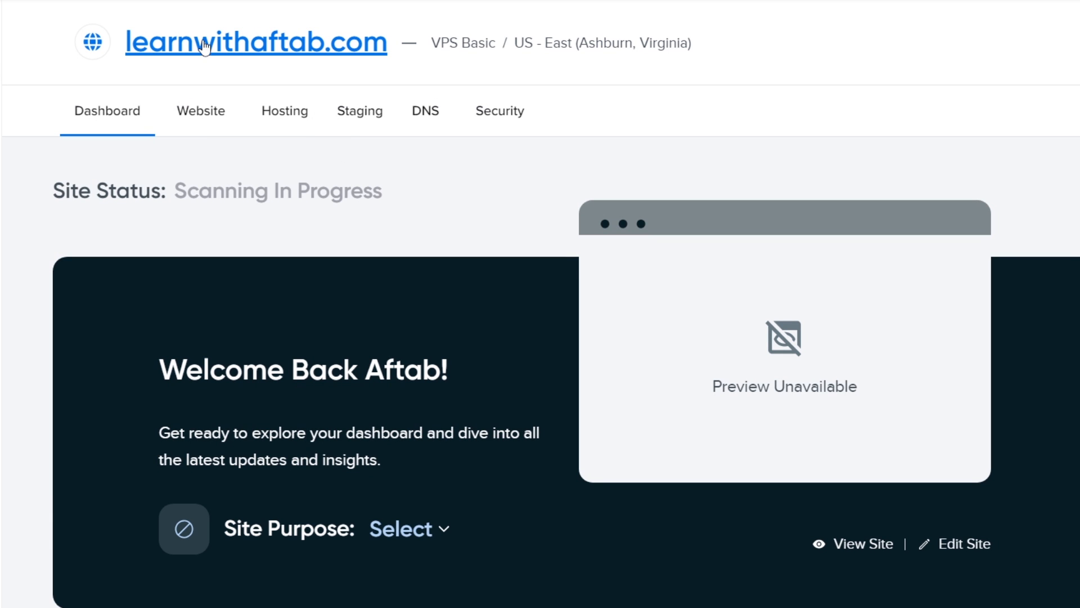
Open learnwithaftab.com's DNS records in DreamHost and start a new empty CNAME record
click(434, 125)
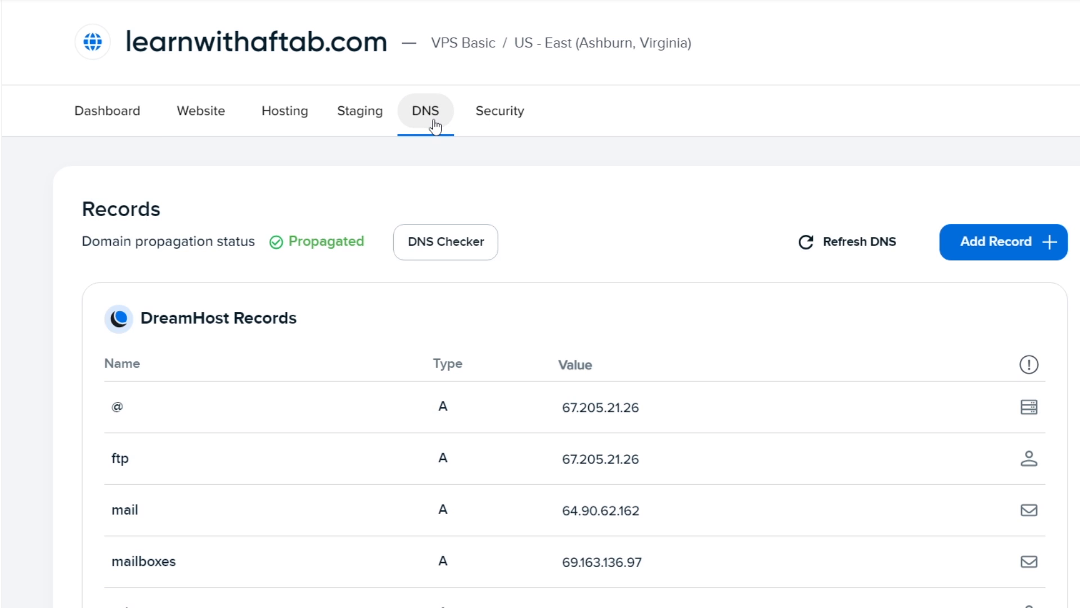
scroll(393, 230, down, 2)
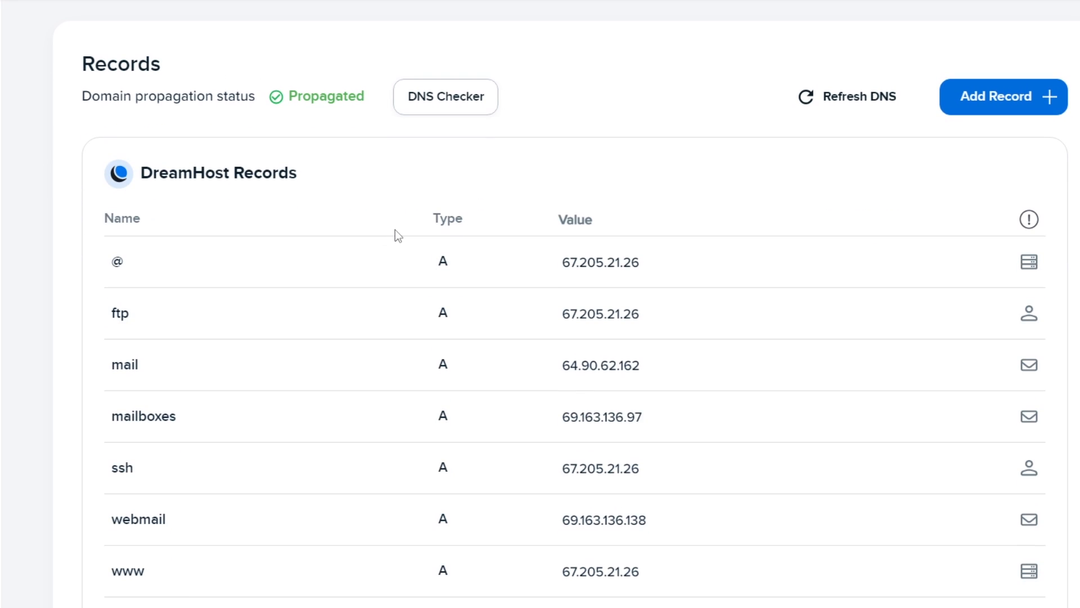
click(986, 185)
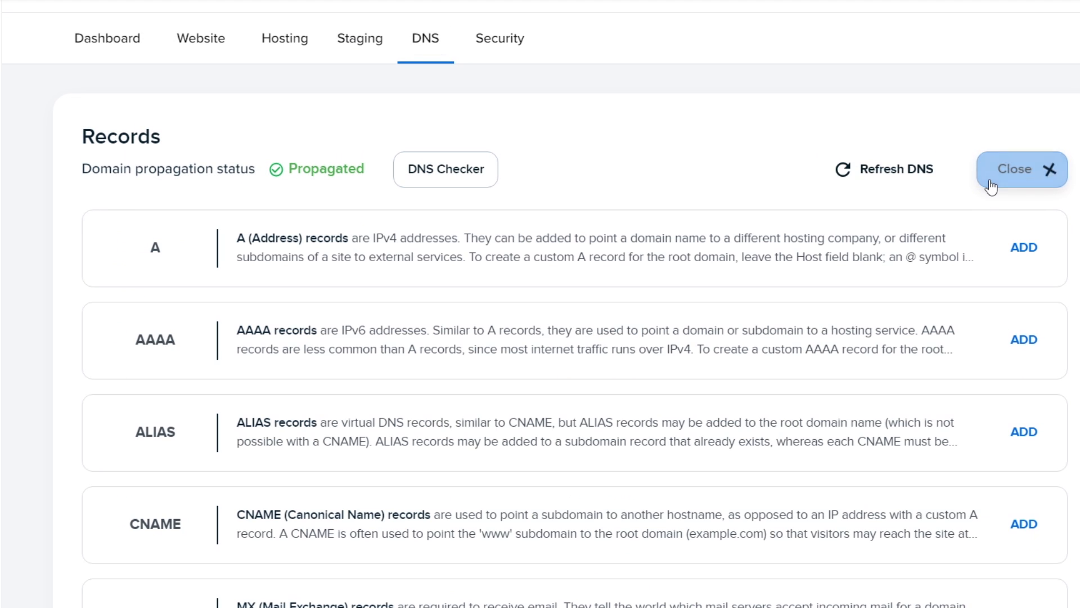
scroll(878, 200, down, 3)
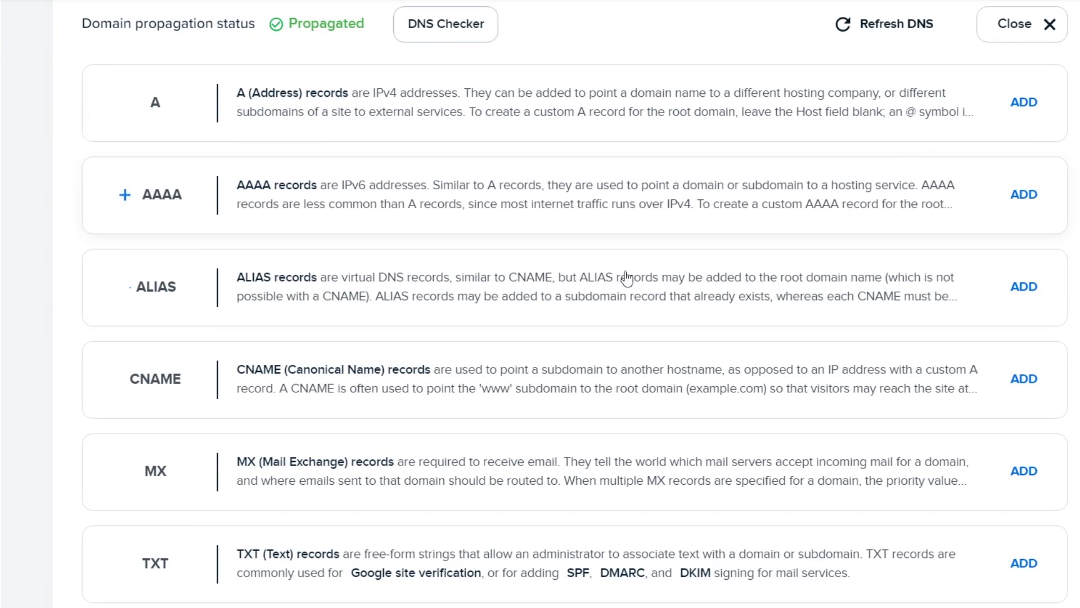
click(1024, 379)
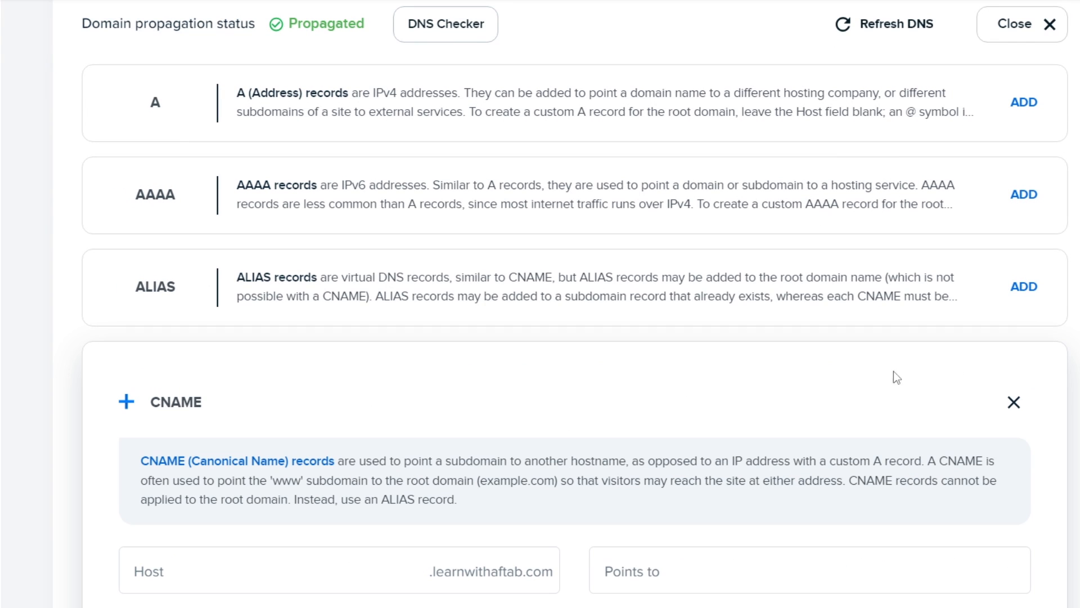
scroll(815, 360, down, 4)
click(215, 358)
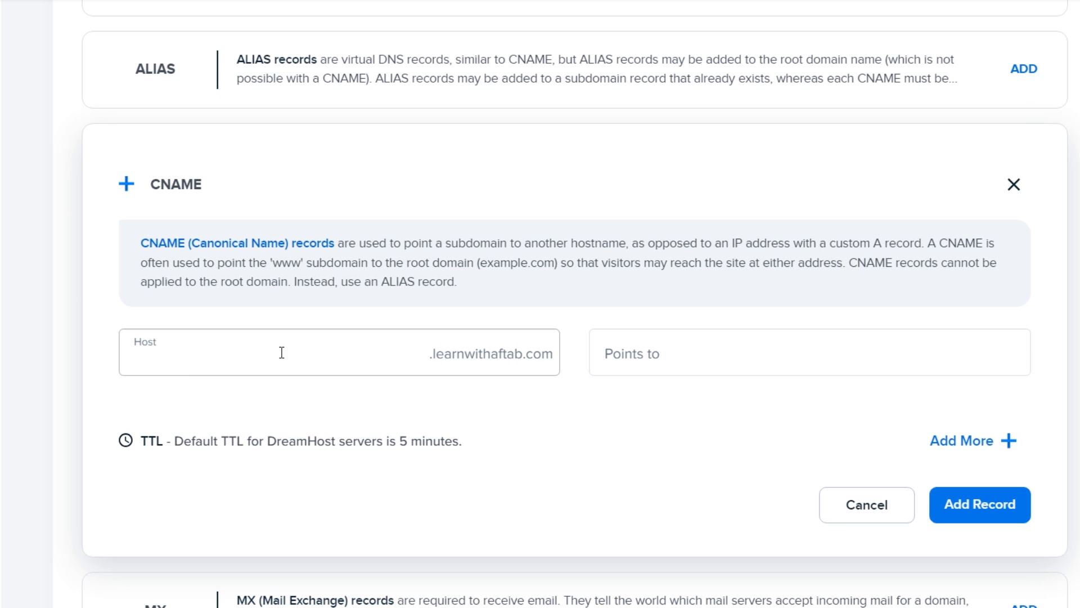
click(640, 346)
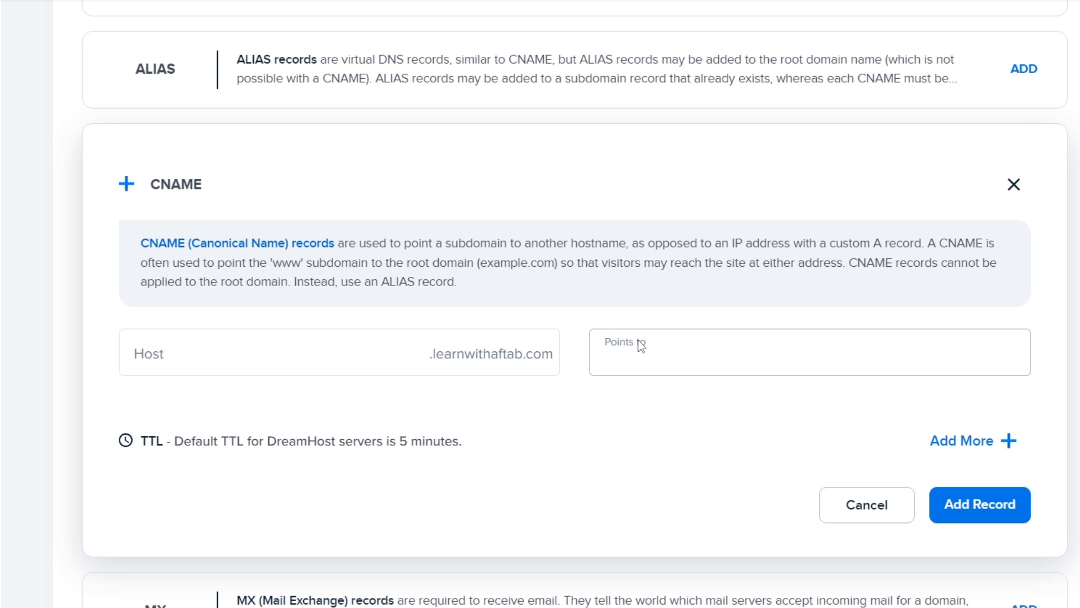
click(638, 385)
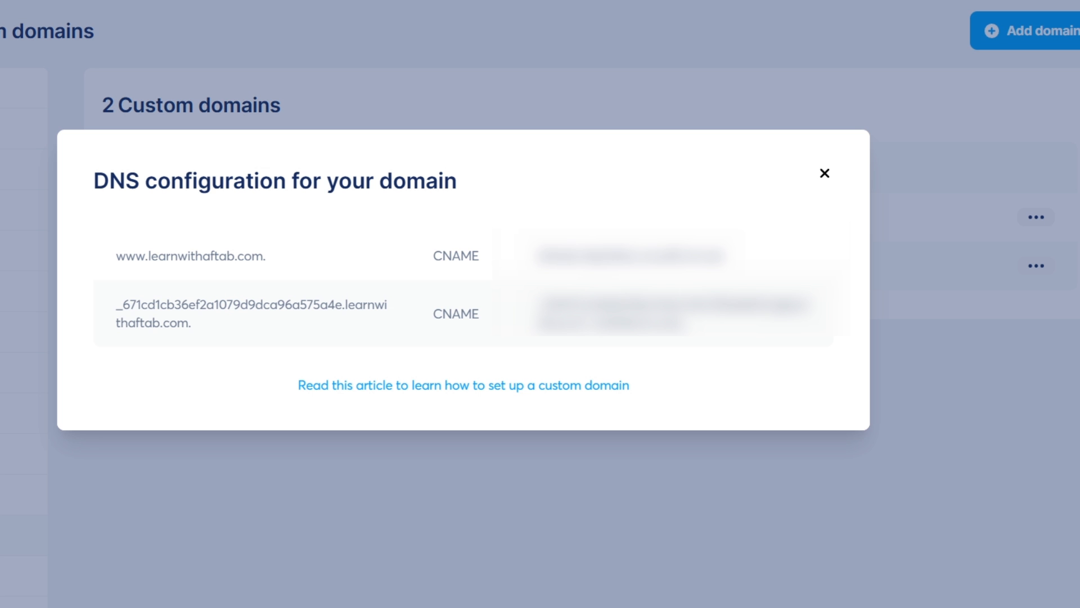
drag(110, 258, 272, 256)
right_click(224, 252)
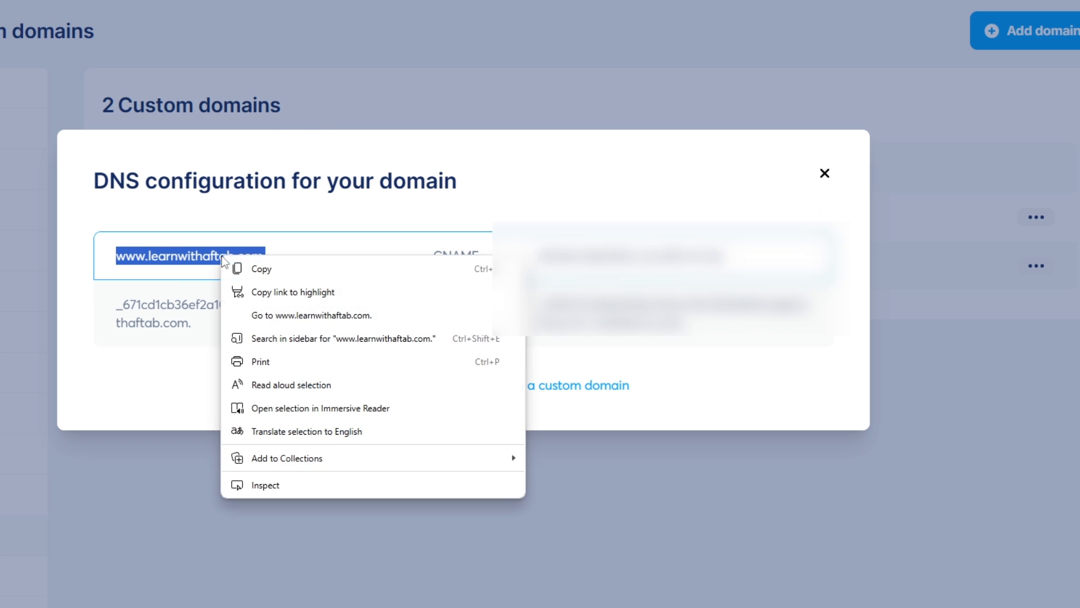
click(251, 268)
click(423, 606)
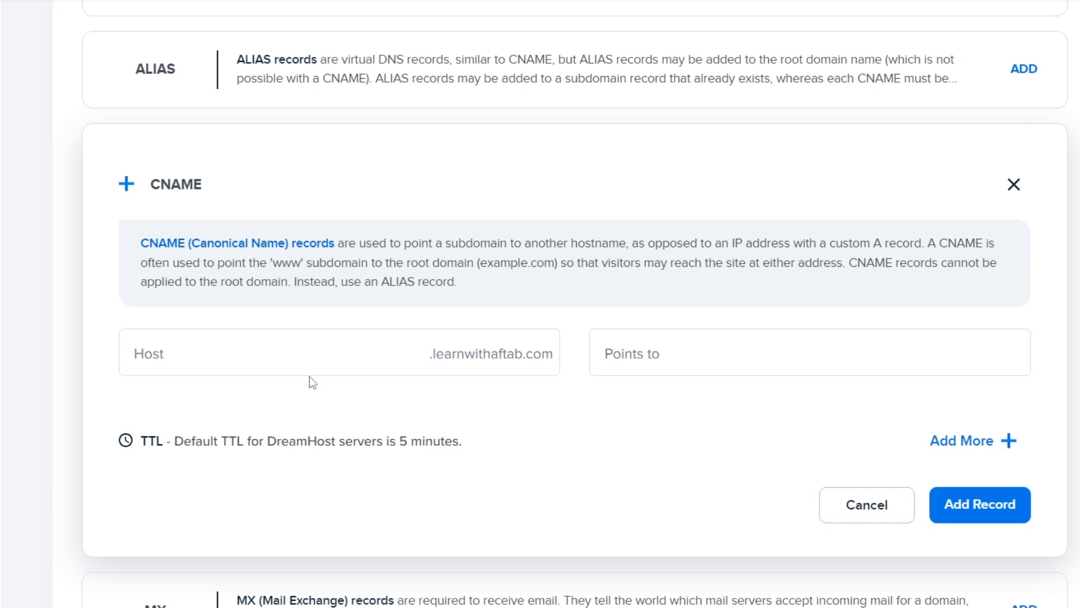
right_click(202, 349)
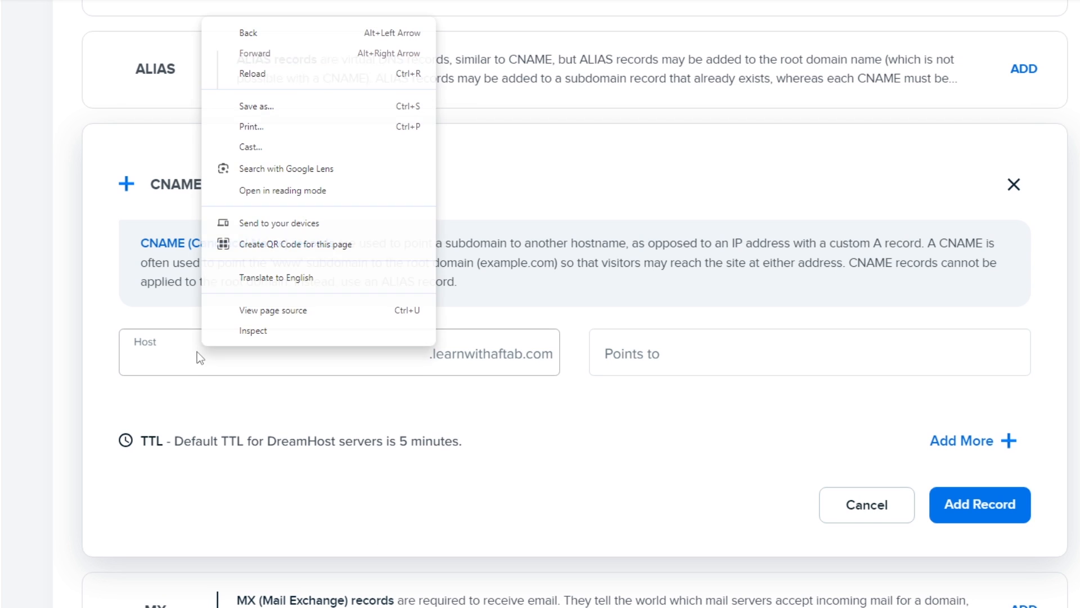
right_click(184, 355)
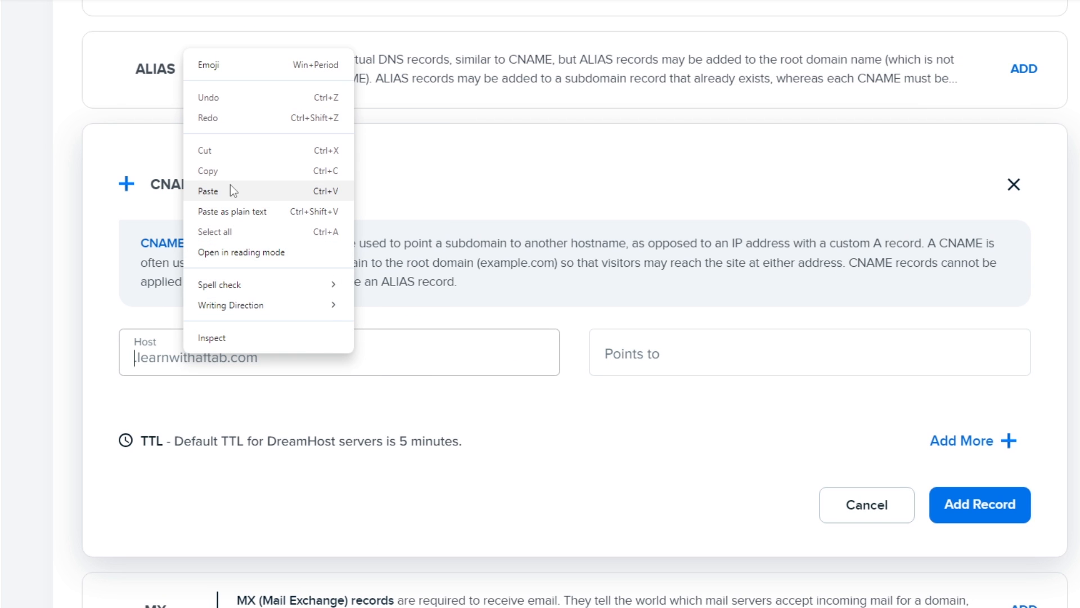
click(207, 191)
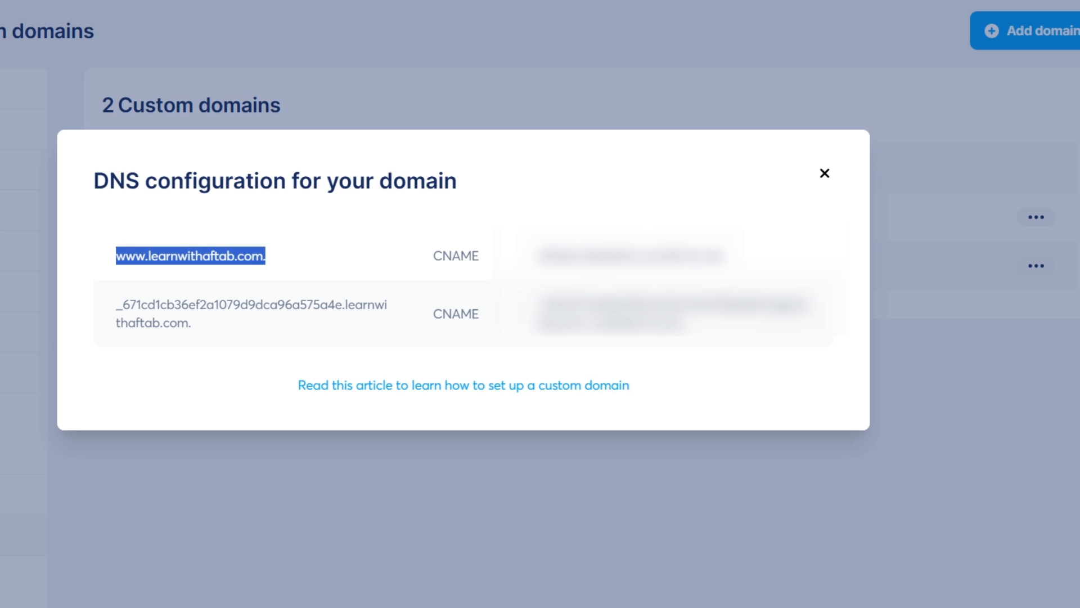
Paste systeme.io's CNAME target into Points to, remove the extra dot, and submit the record
drag(537, 255, 731, 256)
right_click(675, 255)
click(731, 268)
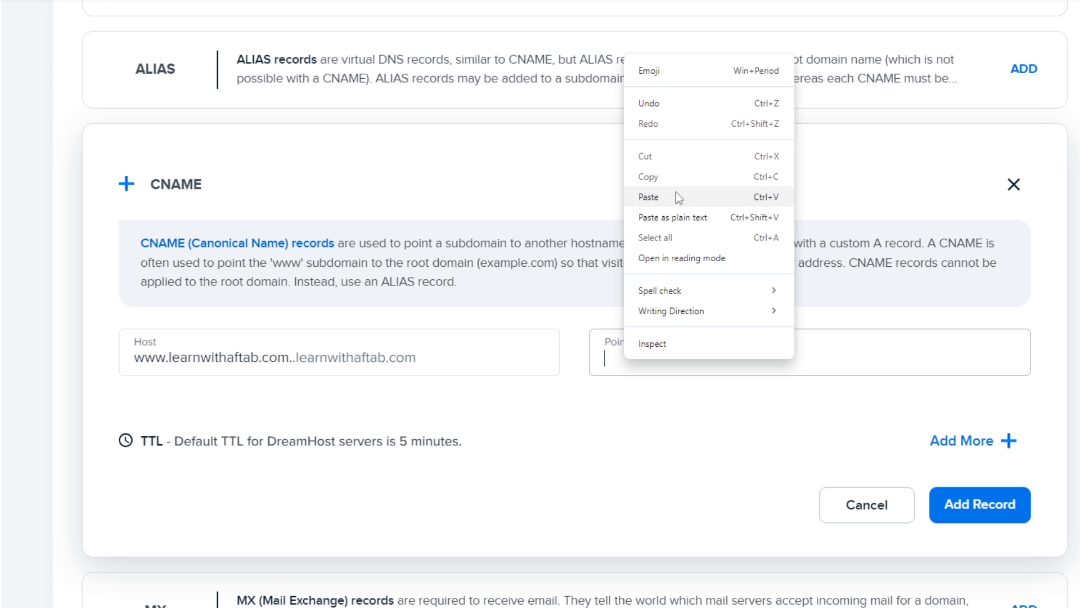
click(679, 198)
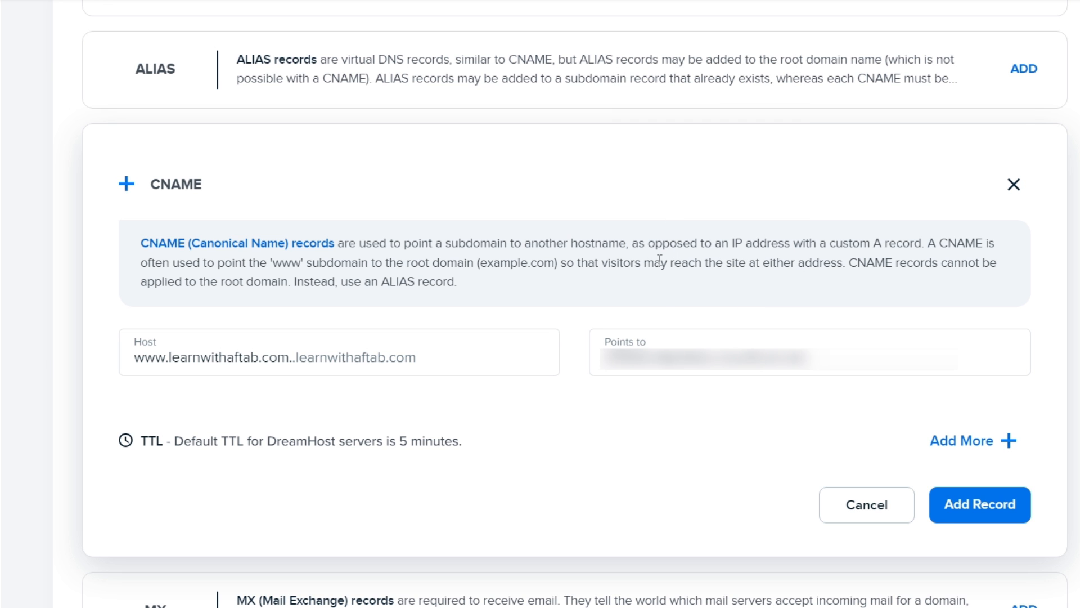
click(972, 518)
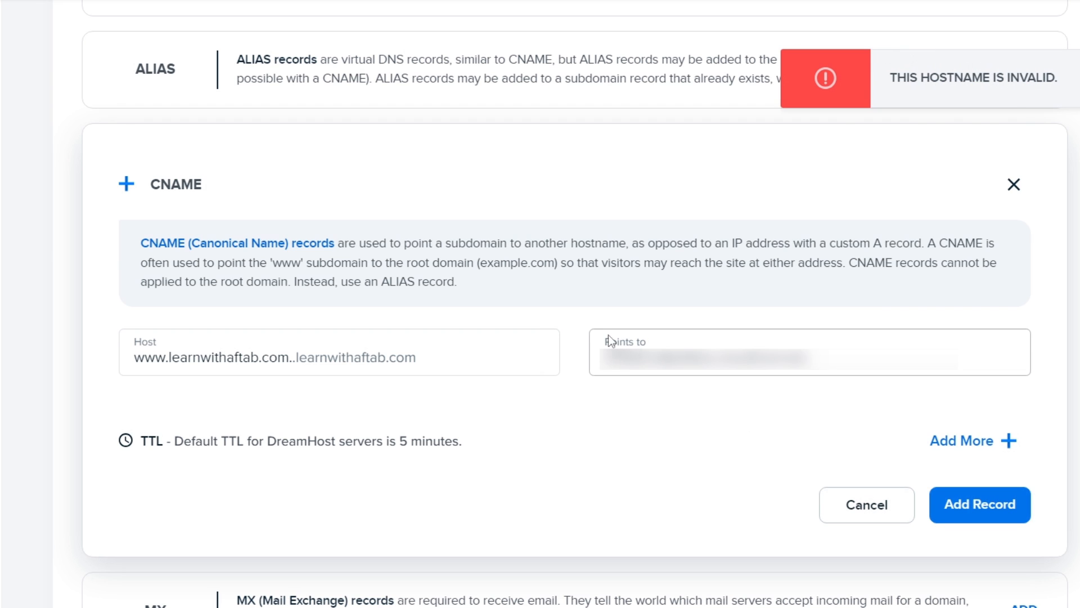
key(BackSpace)
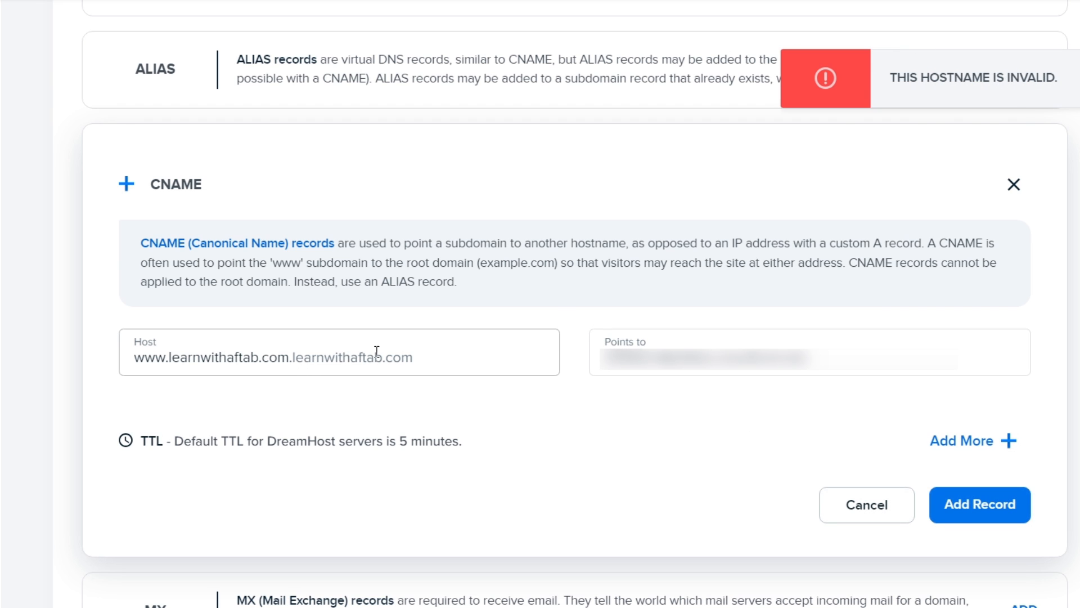
click(996, 514)
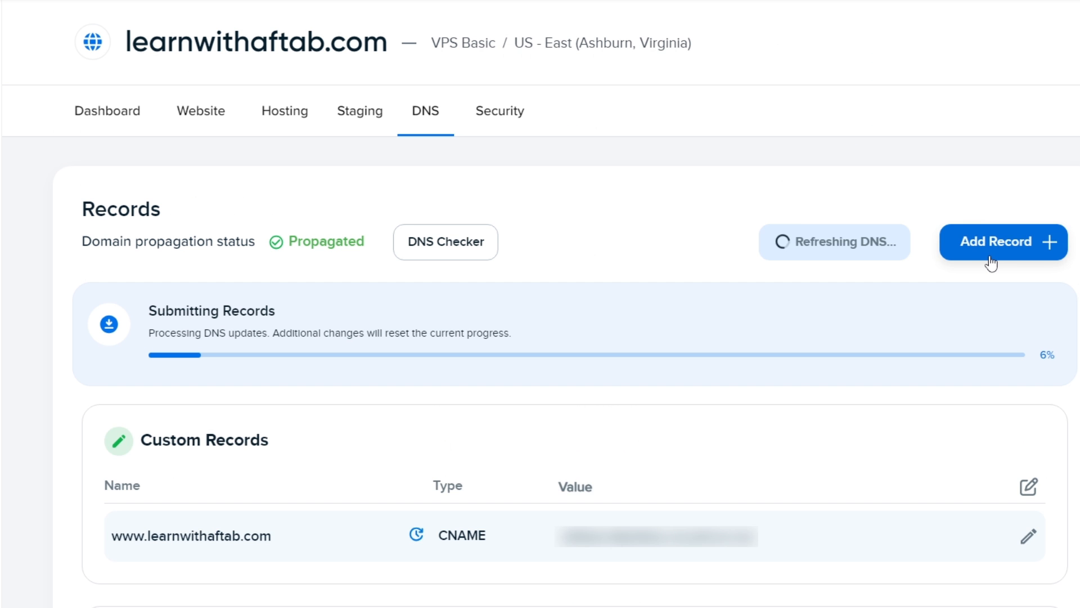
click(925, 258)
scroll(793, 193, down, 5)
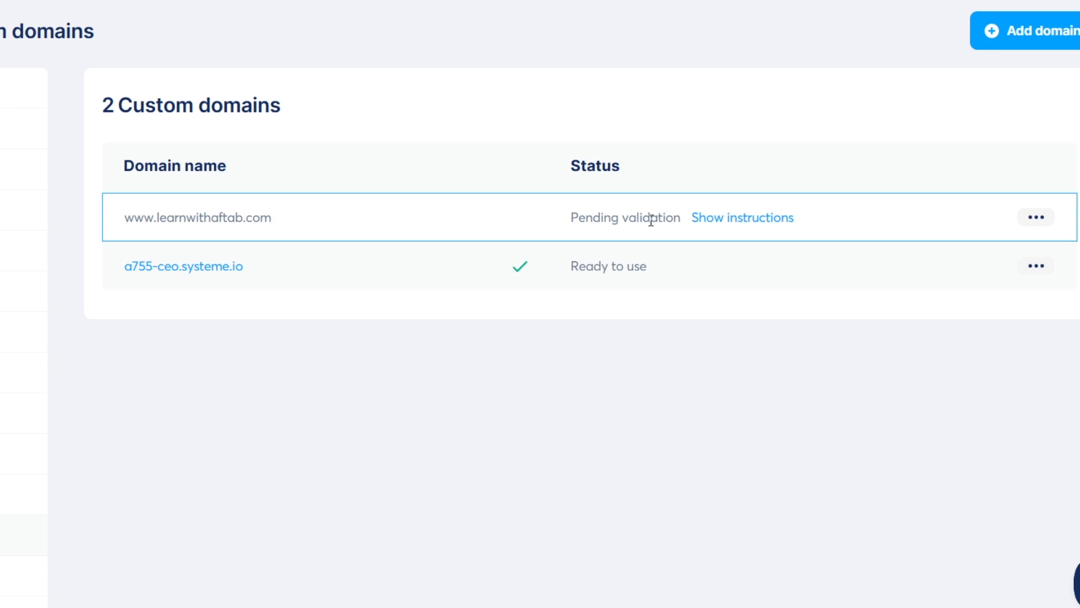
drag(572, 219, 680, 219)
click(636, 380)
drag(572, 219, 670, 217)
click(596, 389)
In email settings, add and save a new sender email address by pasting it
click(109, 303)
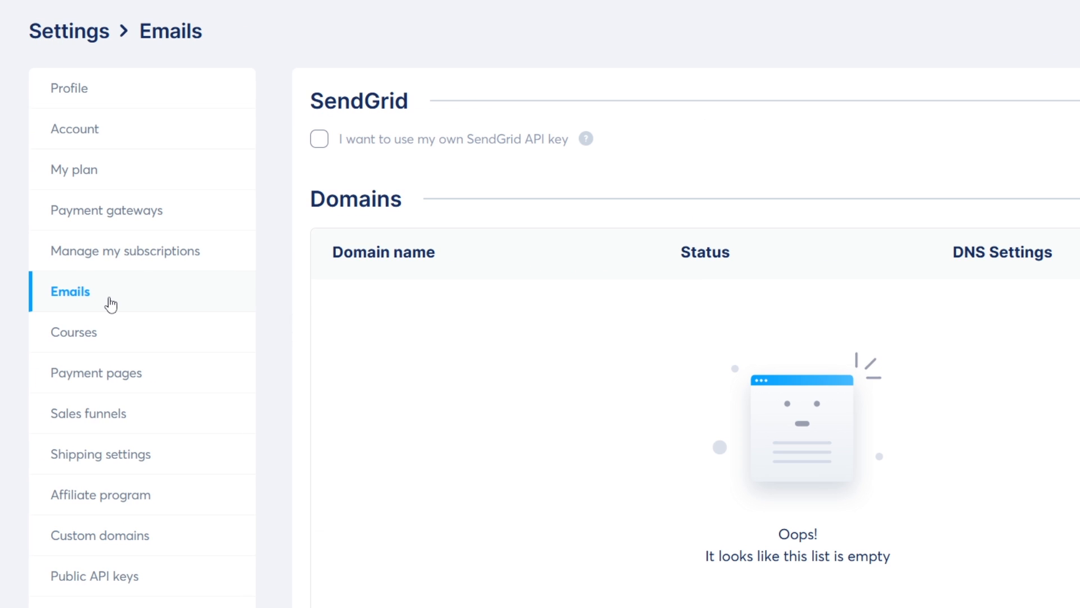
scroll(743, 297, down, 6)
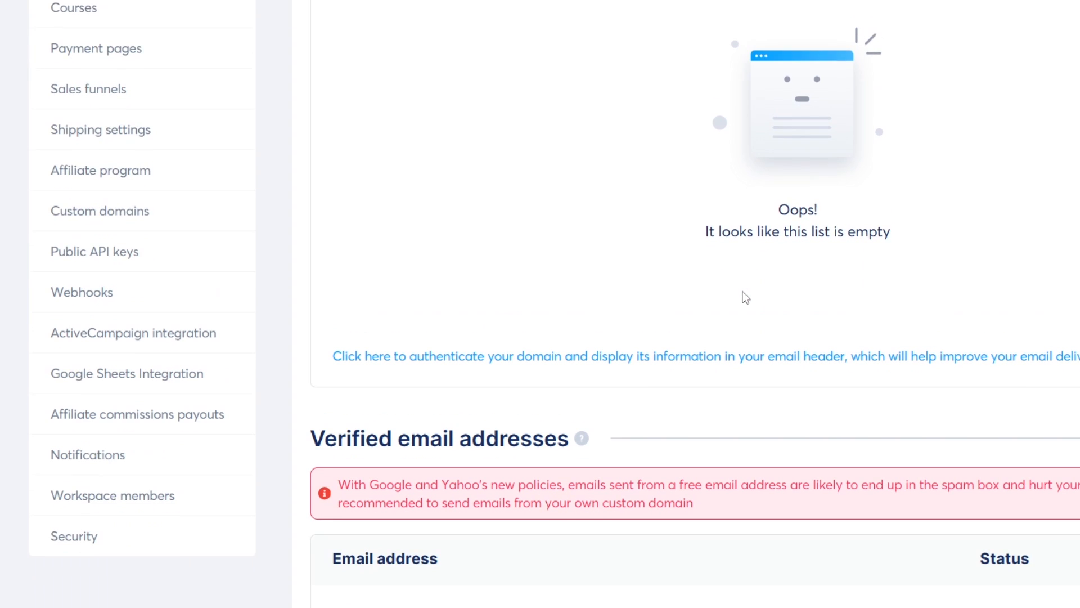
scroll(745, 297, down, 5)
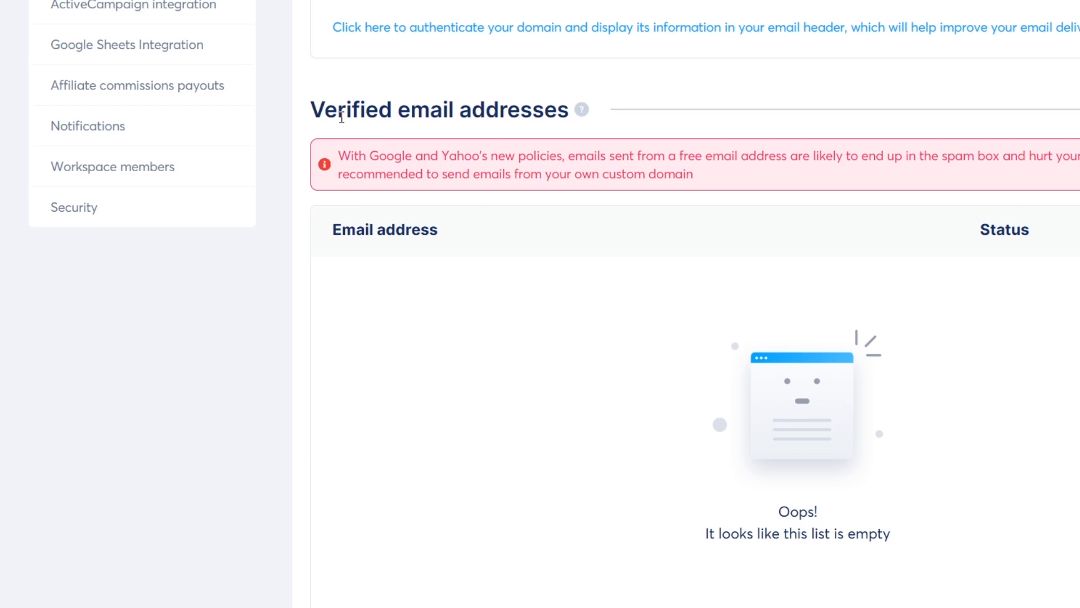
drag(140, 105, 501, 99)
click(501, 99)
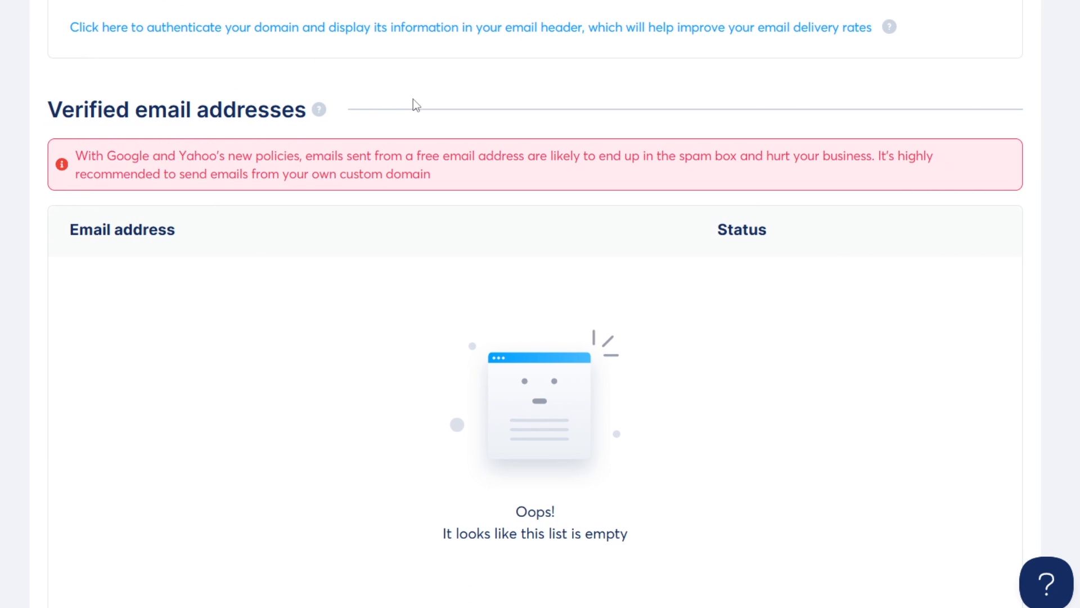
scroll(299, 284, down, 5)
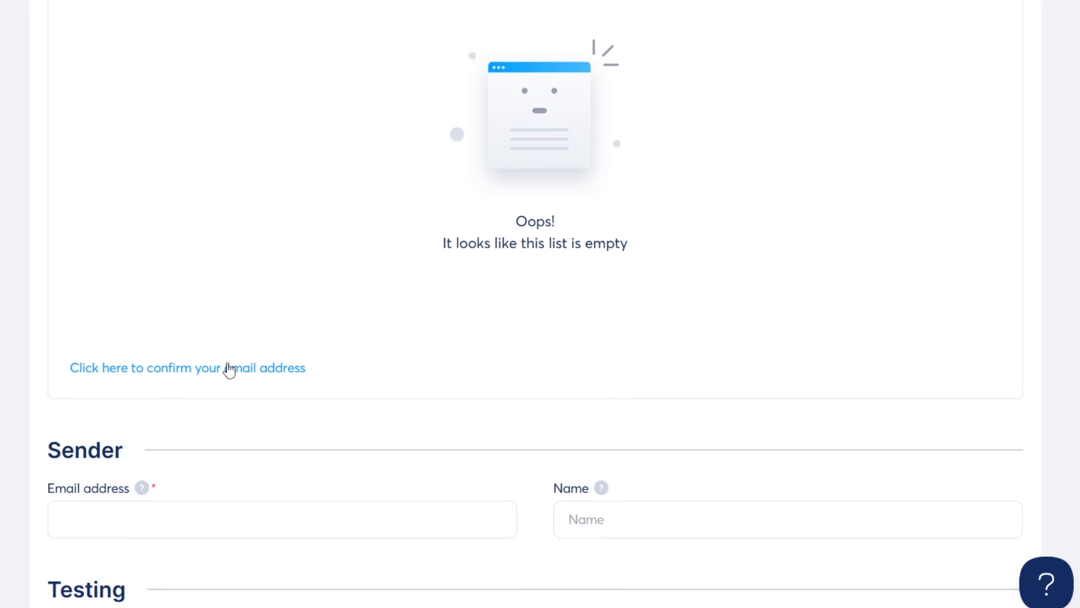
click(226, 375)
click(251, 290)
key(ctrl+v)
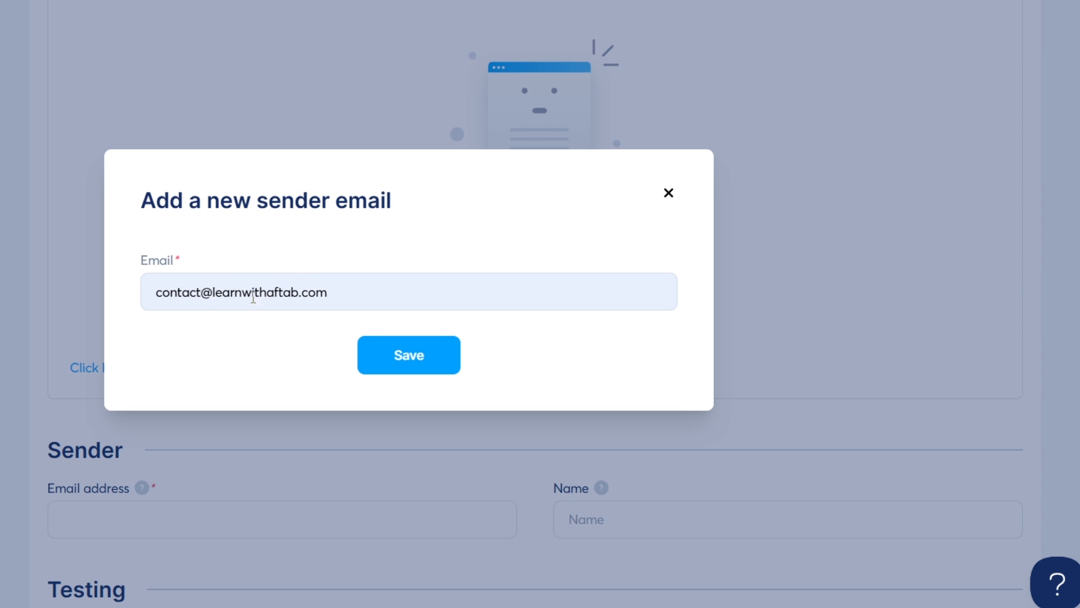
click(405, 363)
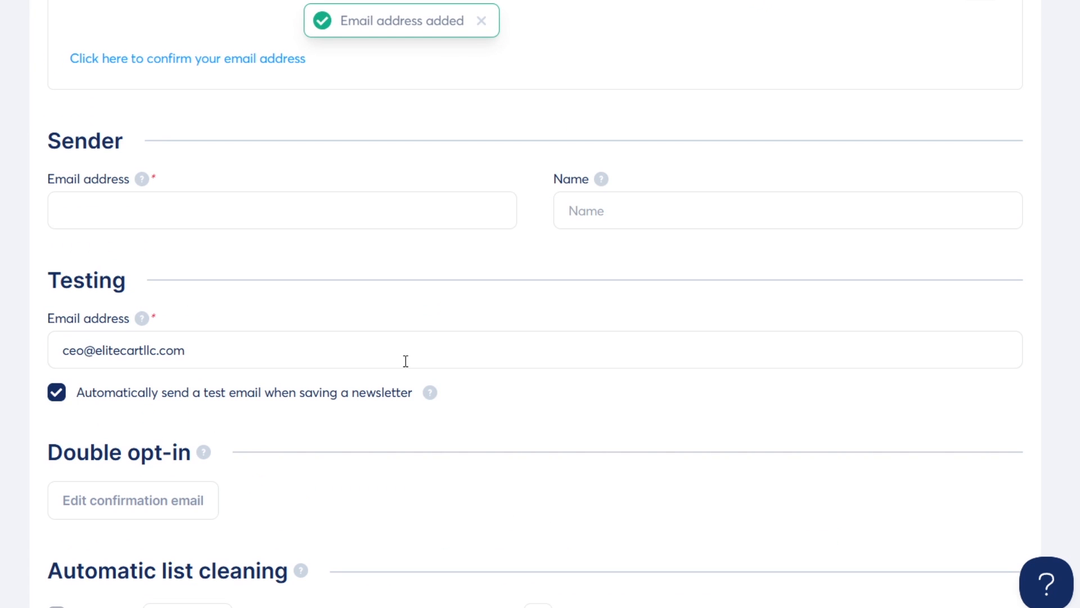
Confirm the sender address via the link in systeme.io's verification email
scroll(406, 360, up, 4)
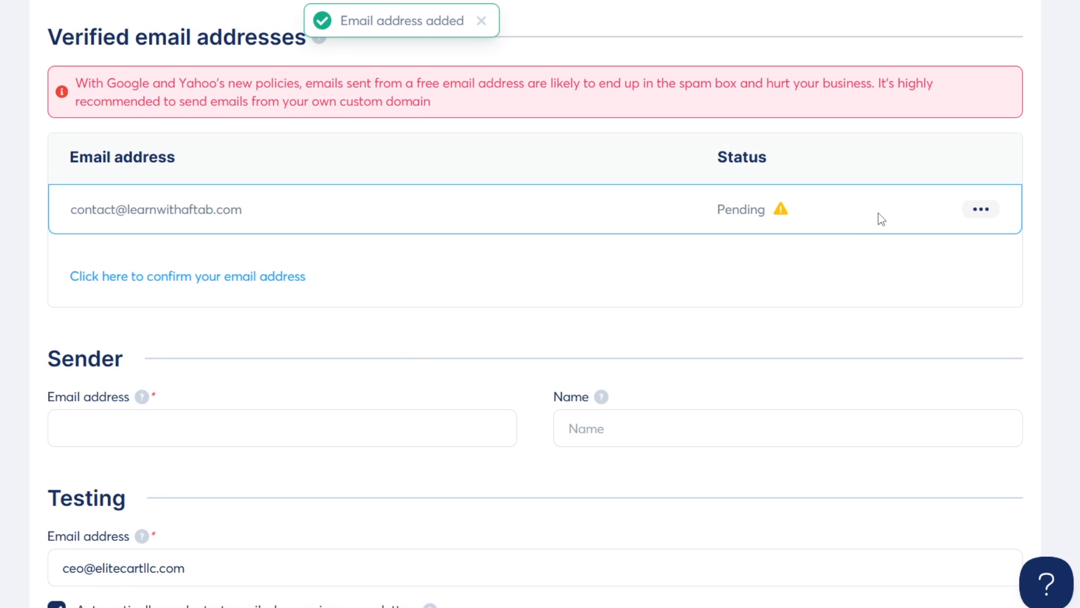
mouse_move(785, 208)
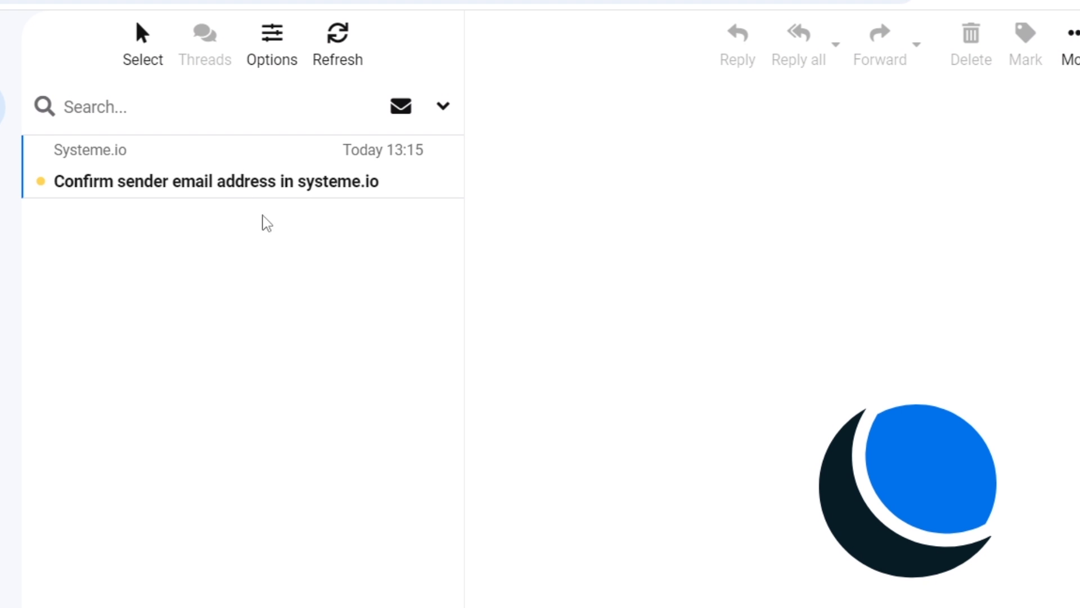
click(228, 184)
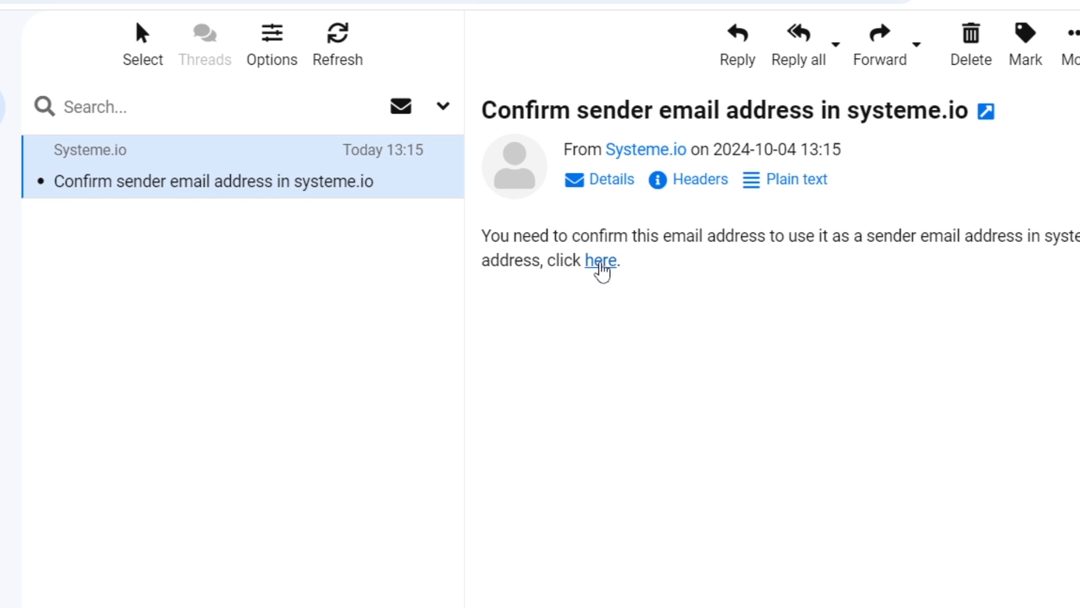
click(600, 262)
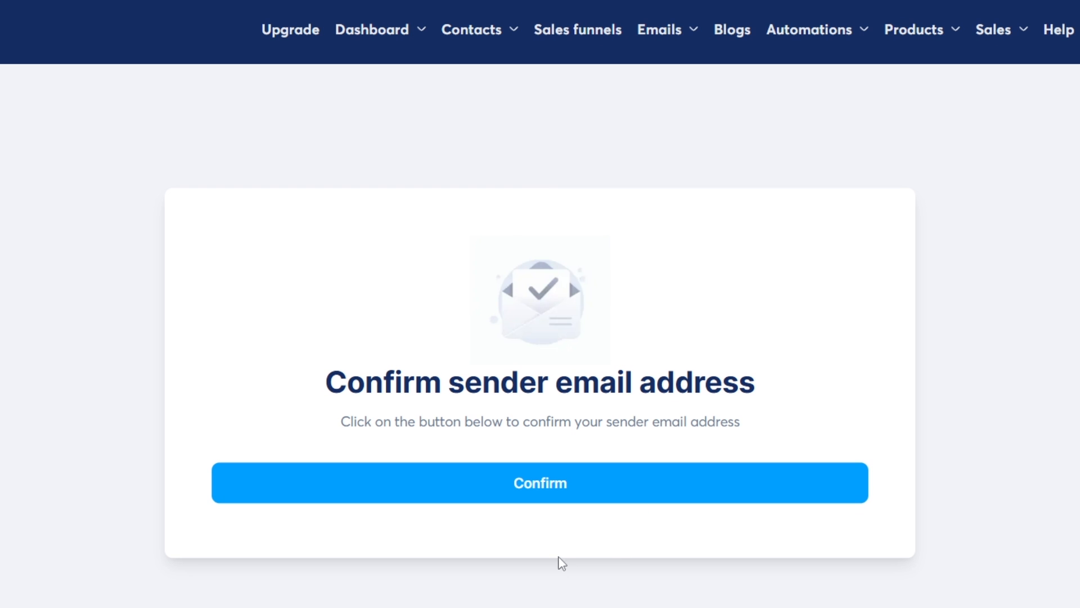
click(580, 492)
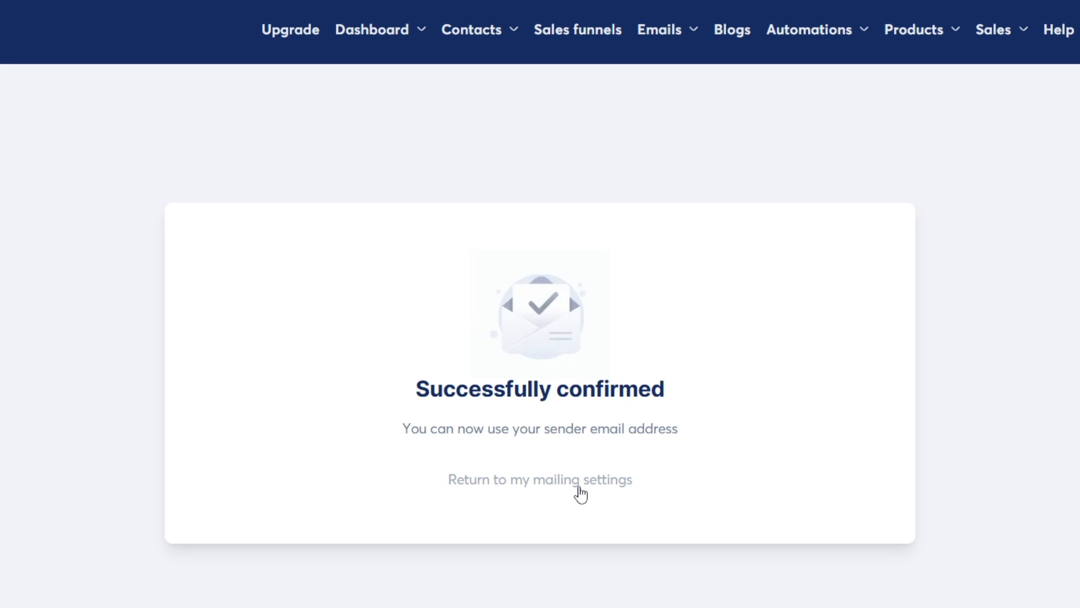
drag(416, 388, 730, 393)
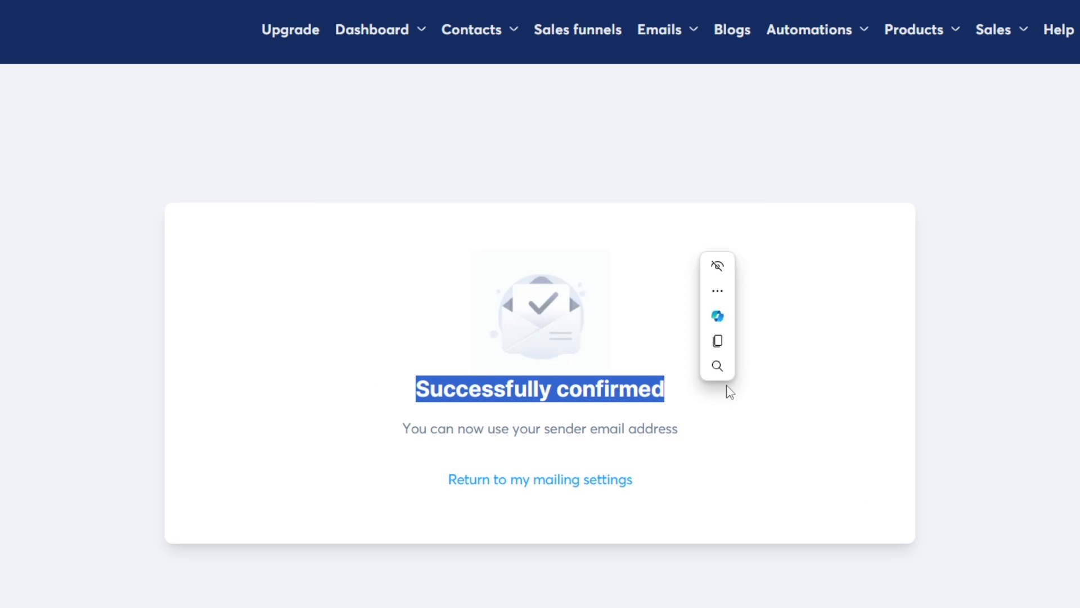
click(730, 392)
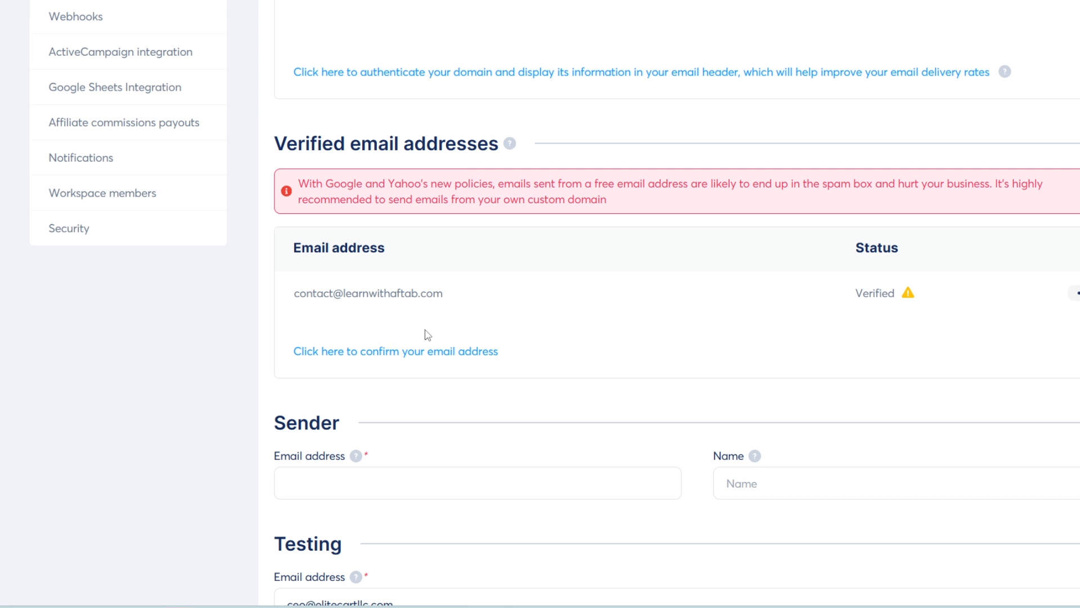
scroll(490, 320, down, 2)
Autofill the sender email and name with the confirmed address and try saving the email settings
scroll(487, 319, down, 1)
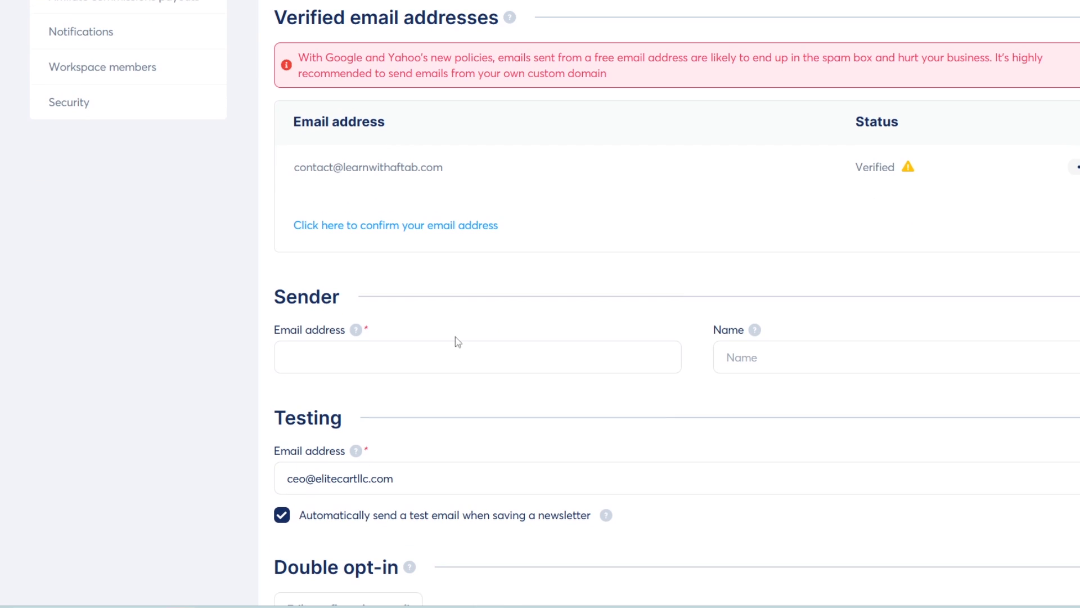
click(407, 362)
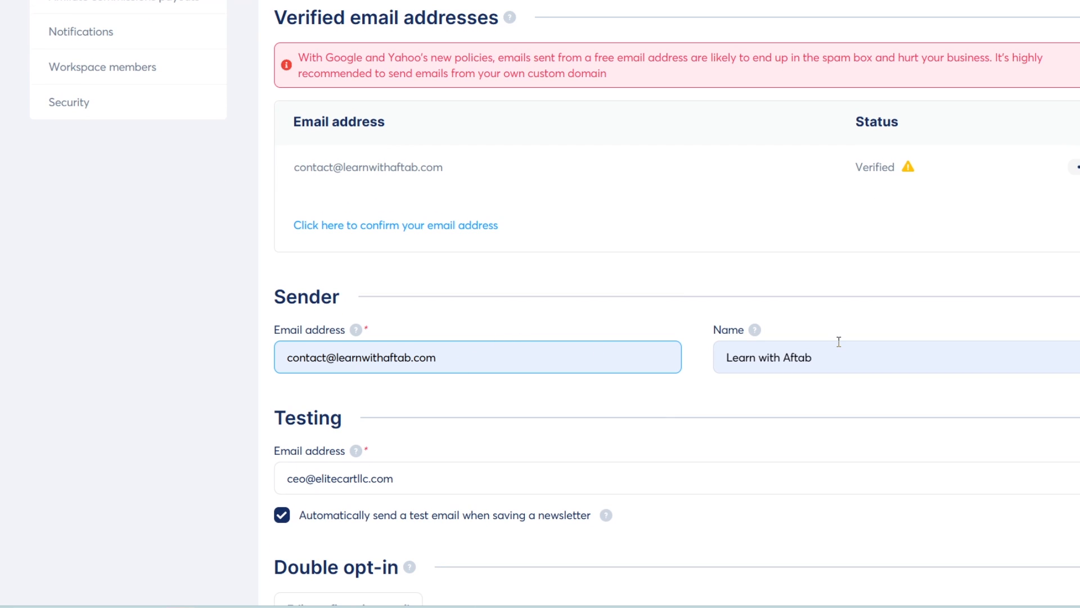
scroll(838, 341, up, 10)
click(1073, 85)
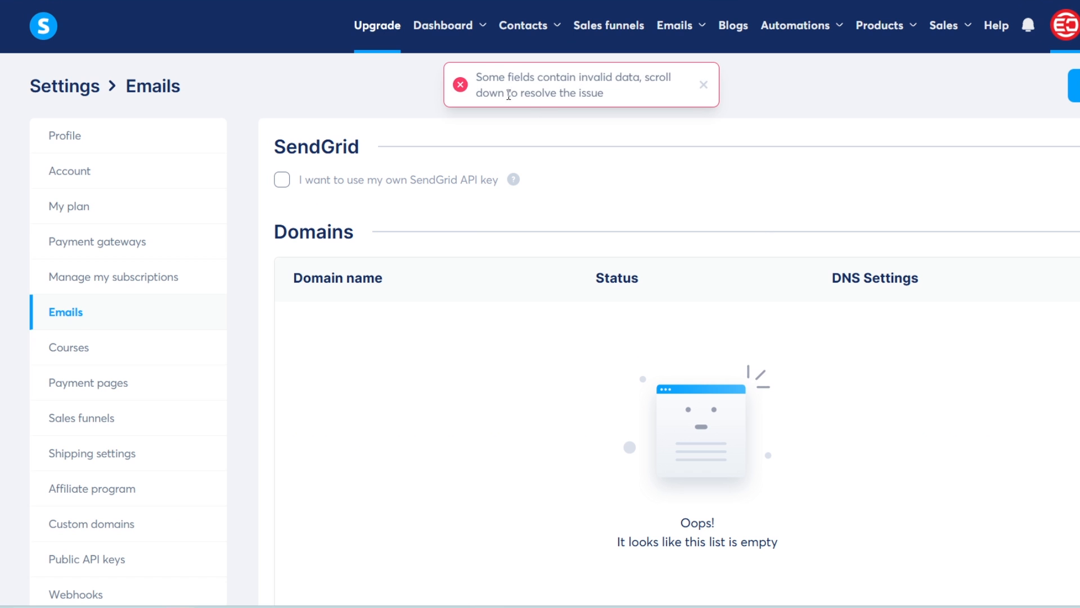
Read the warning that the sender's domain must be authenticated, then go to Custom domains
drag(484, 75, 582, 77)
scroll(551, 194, down, 7)
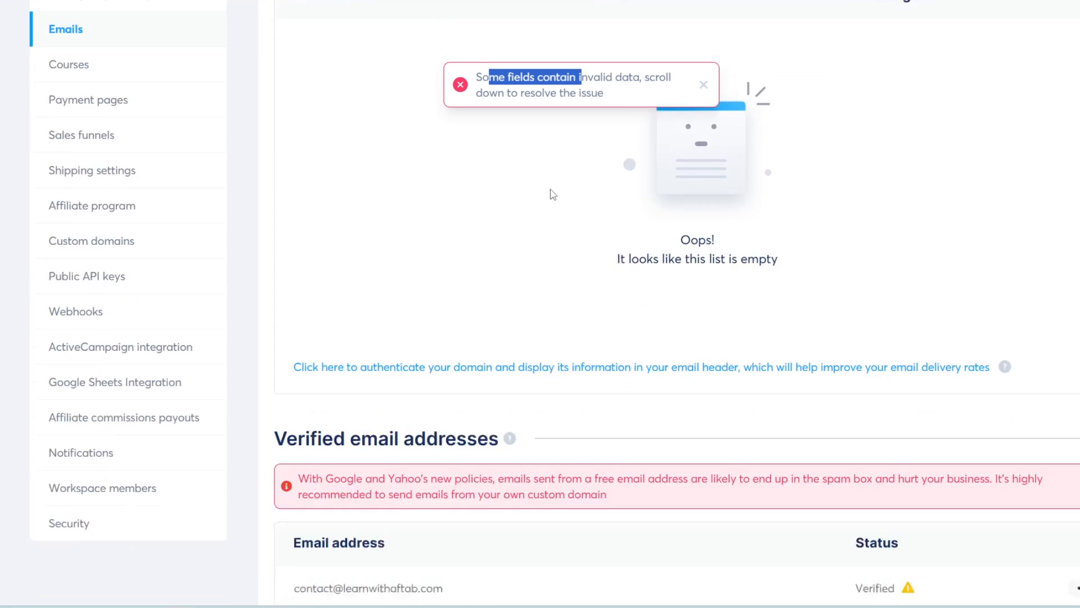
scroll(552, 194, down, 6)
drag(281, 269, 673, 272)
click(490, 272)
click(692, 306)
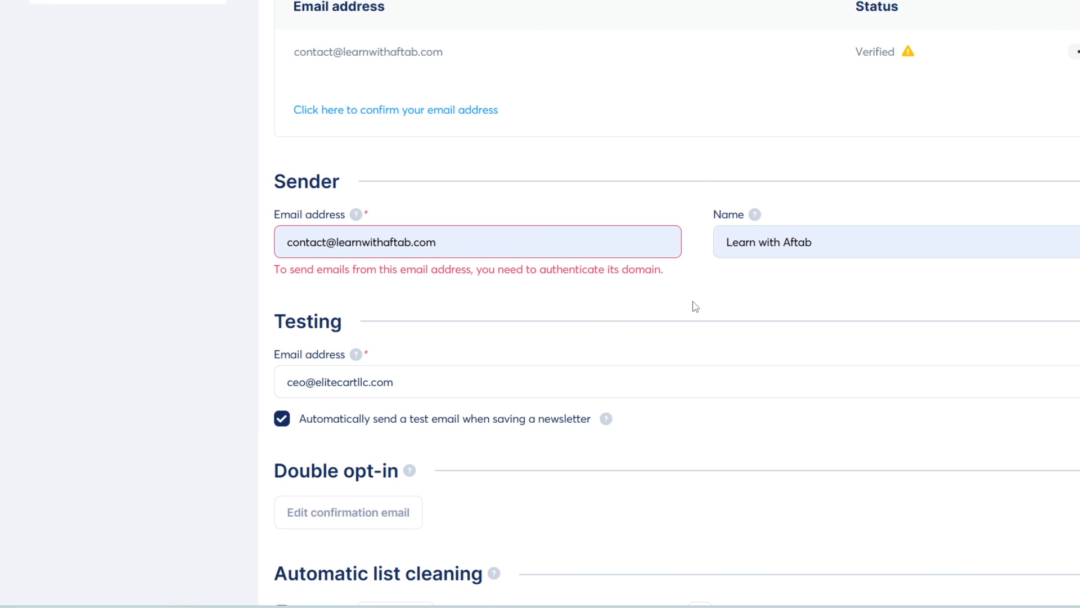
scroll(585, 331, up, 7)
scroll(585, 331, up, 3)
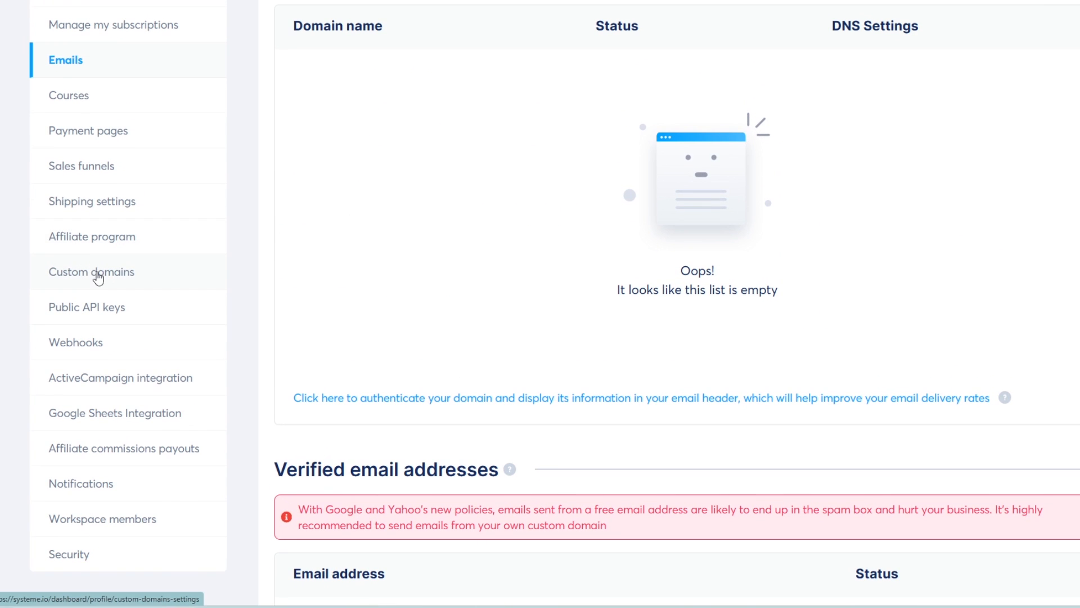
click(96, 272)
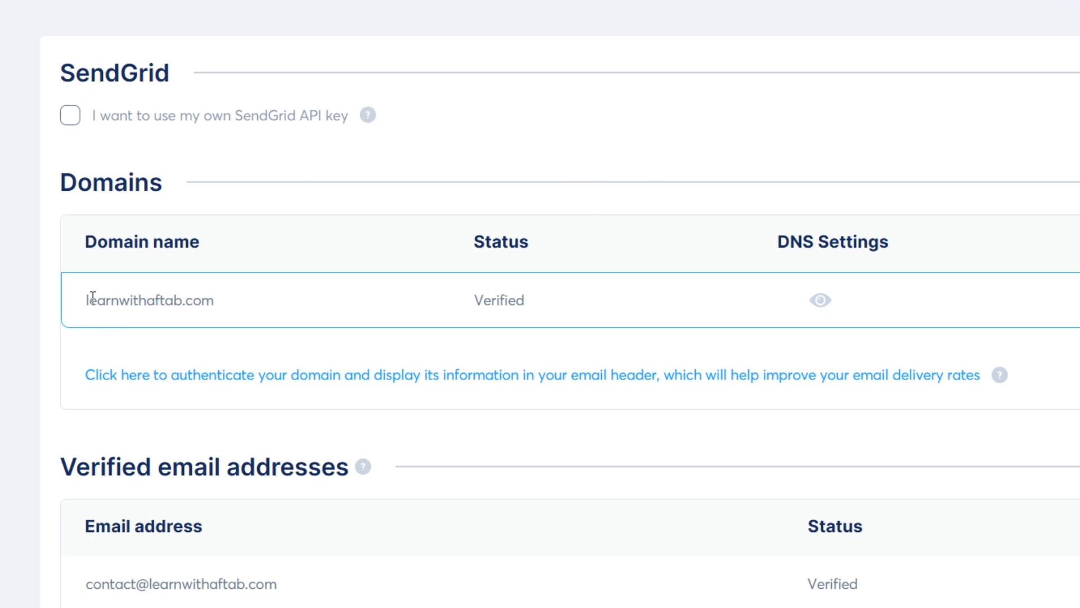
Confirm learnwithaftab.com is listed as a Verified email domain and review the sender fields
drag(90, 298, 340, 294)
drag(487, 299, 566, 308)
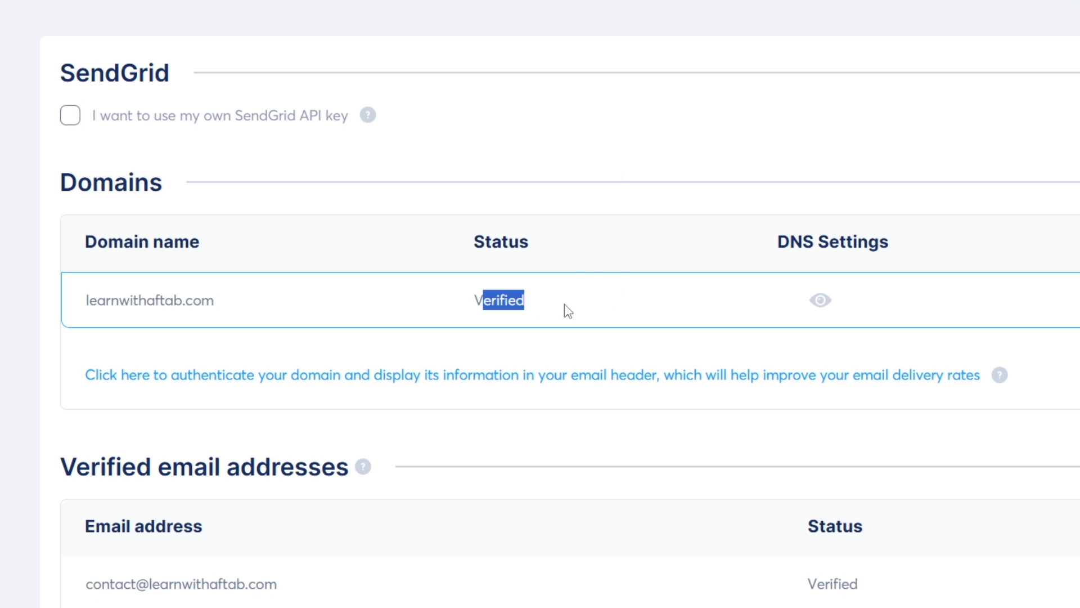
click(622, 107)
scroll(529, 231, down, 5)
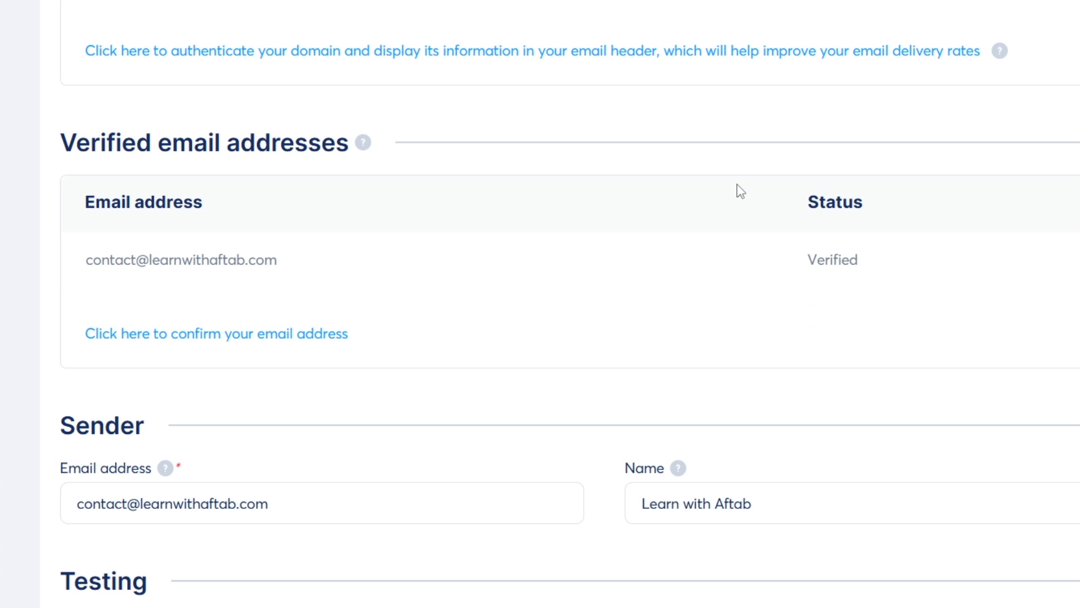
scroll(702, 272, down, 1)
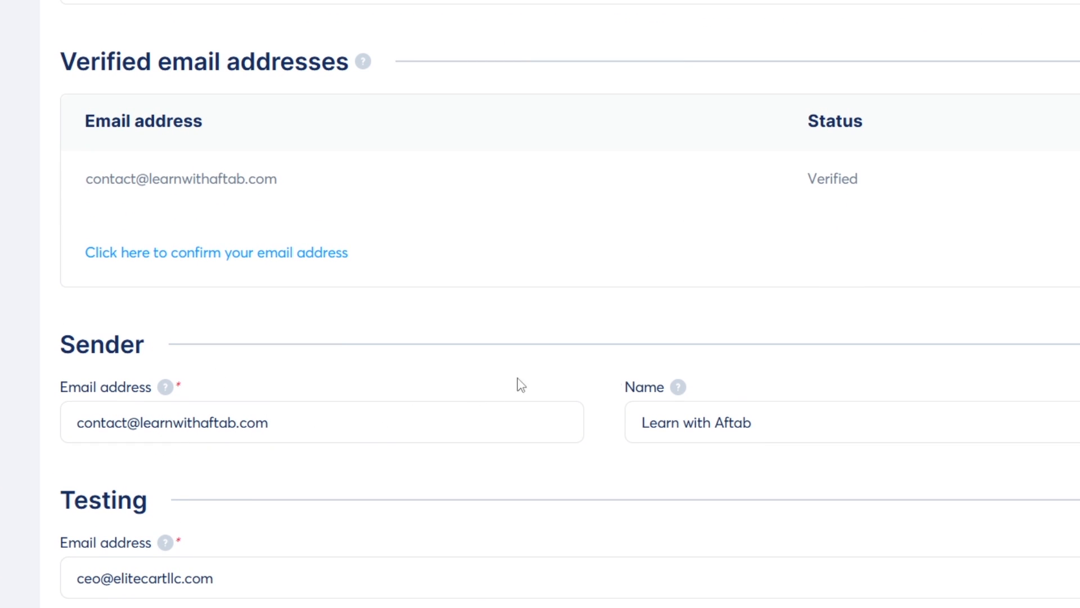
scroll(471, 394, up, 5)
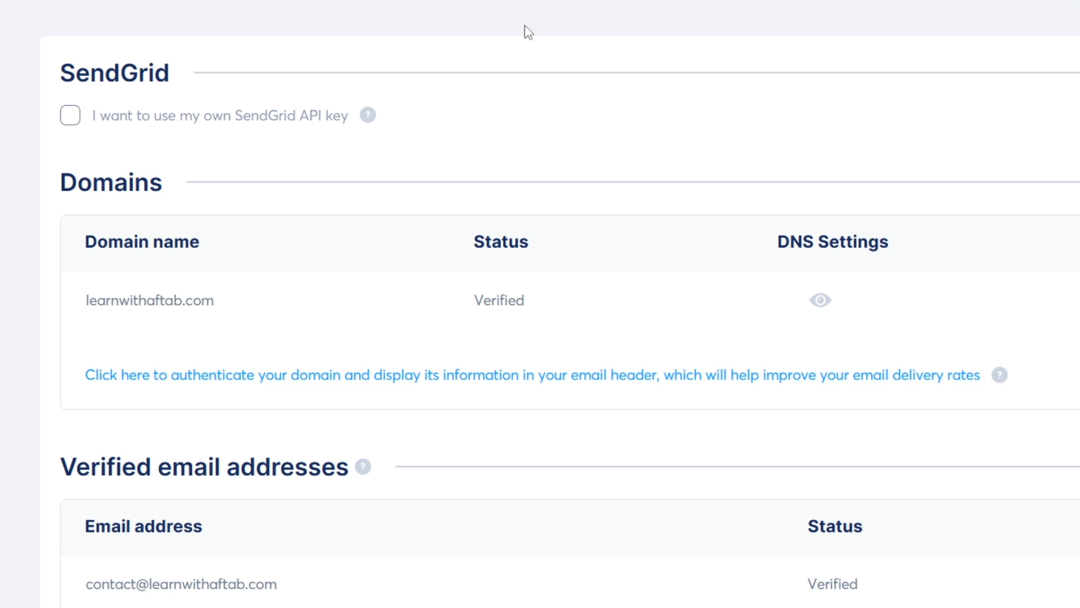
Go from the dashboard to Emails > Campaigns and start creating a new campaign
mouse_move(585, 29)
click(670, 92)
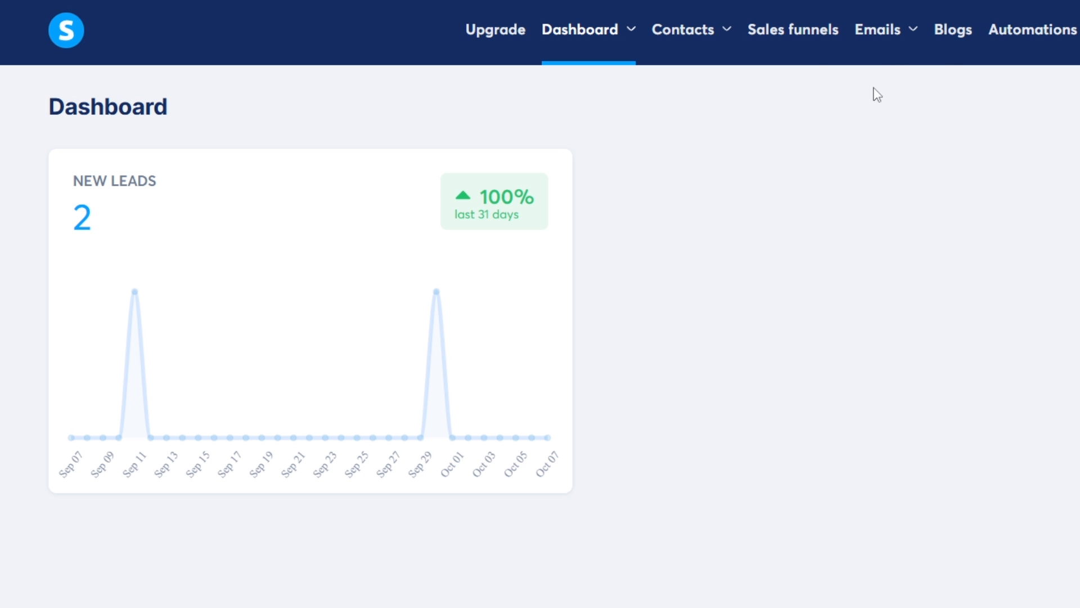
mouse_move(902, 33)
click(893, 129)
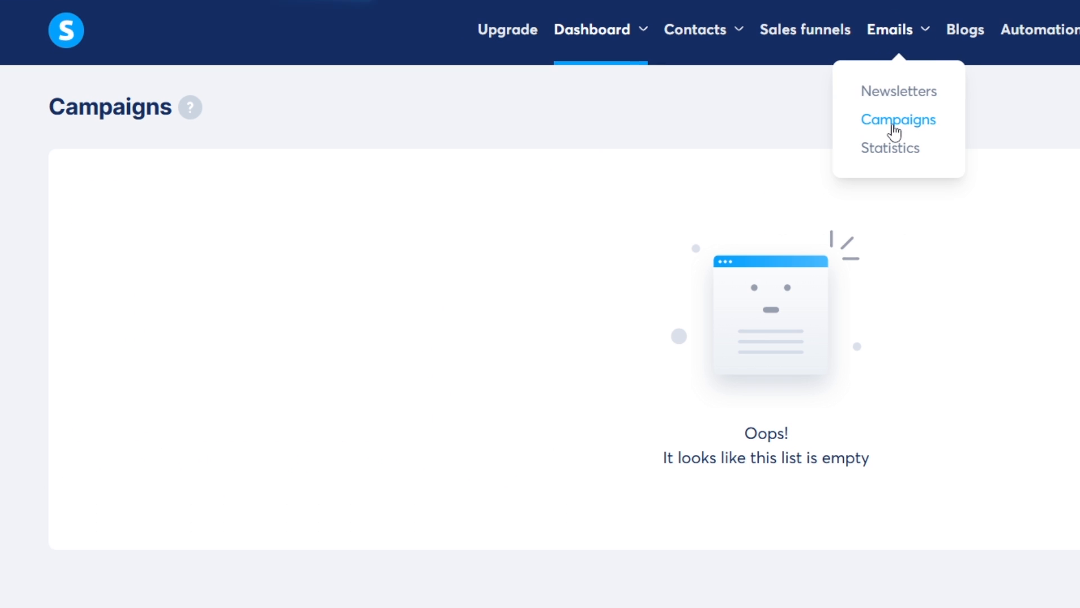
click(804, 40)
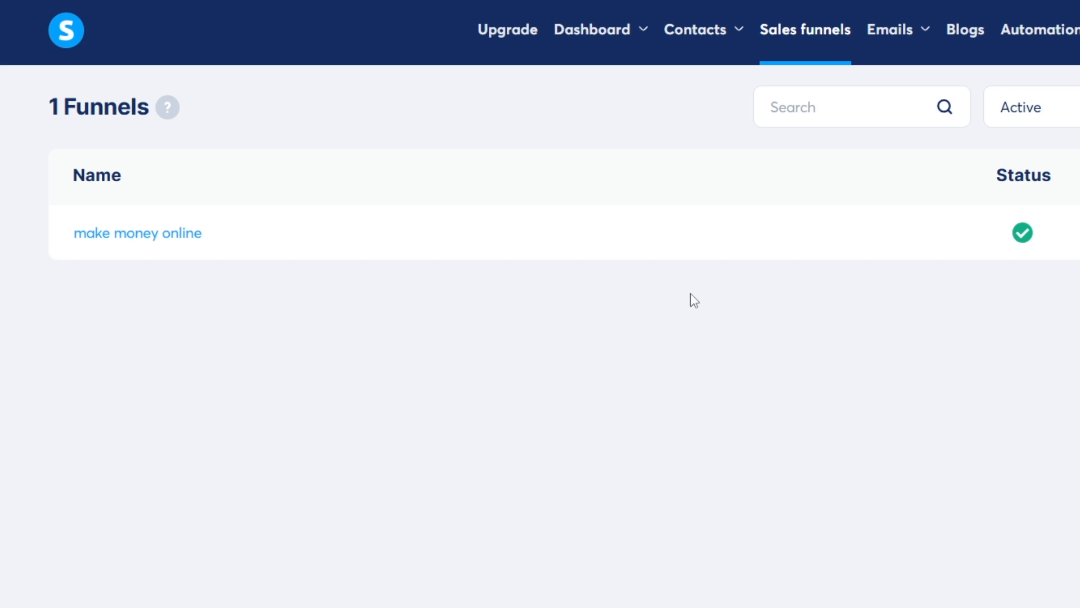
mouse_move(894, 28)
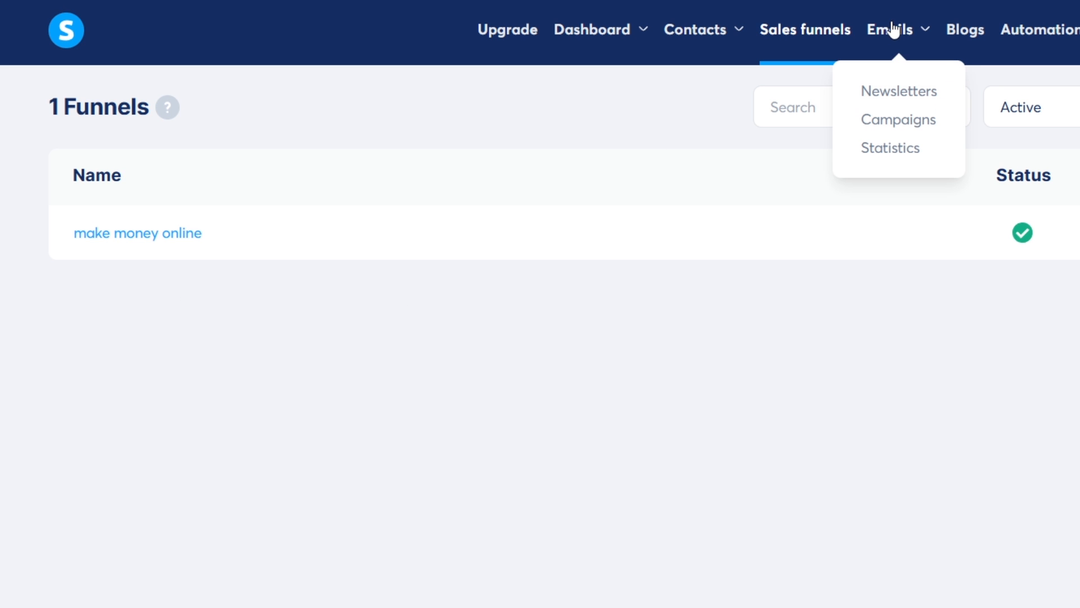
click(892, 127)
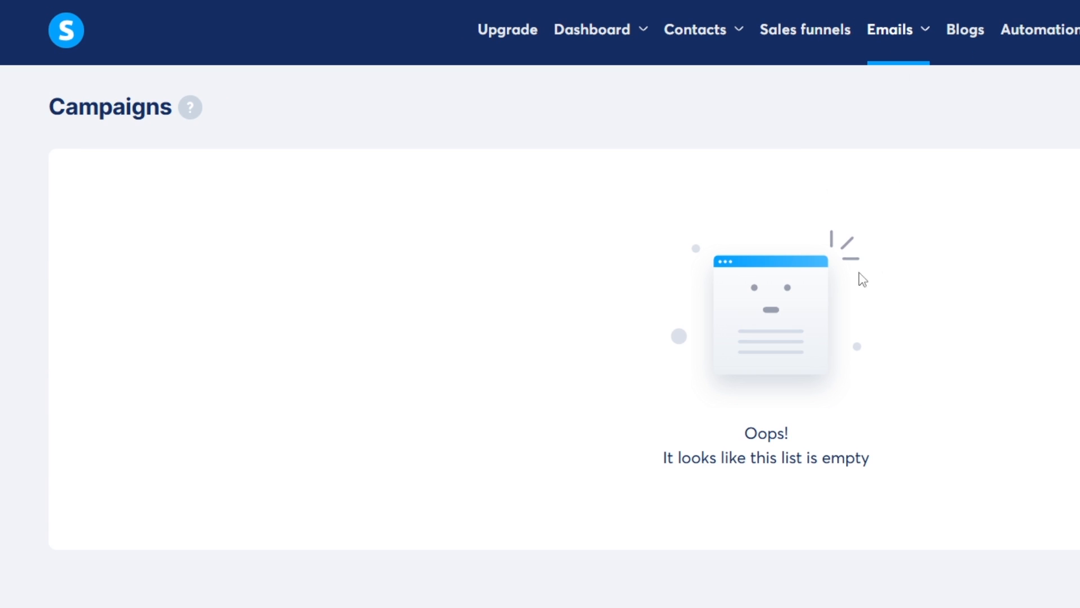
click(980, 125)
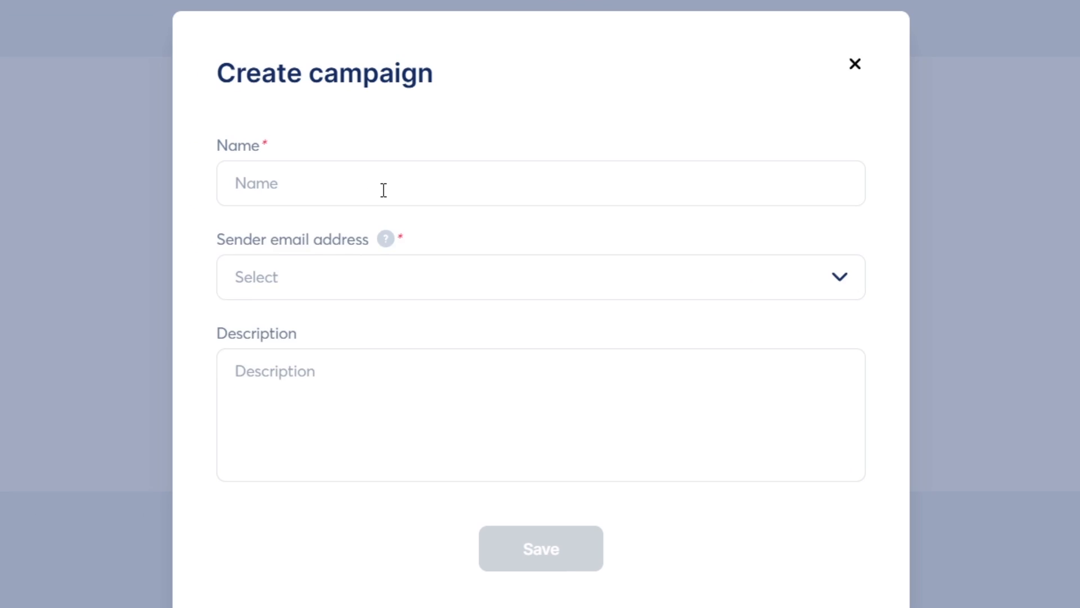
Create the 'make money online' campaign with the confirmed sender address and open its page
click(384, 190)
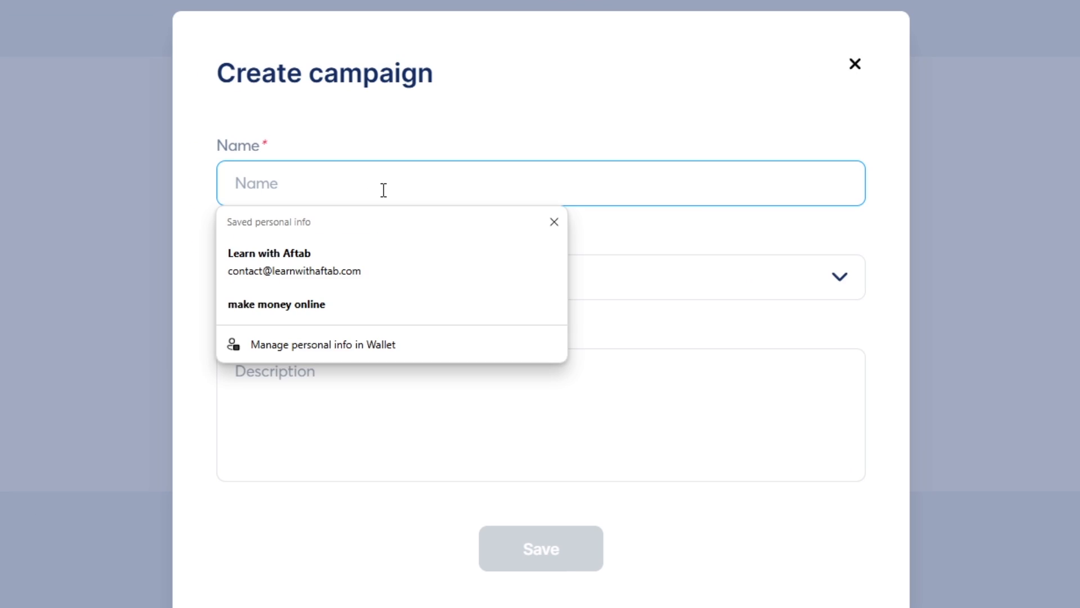
text(make money online)
click(379, 286)
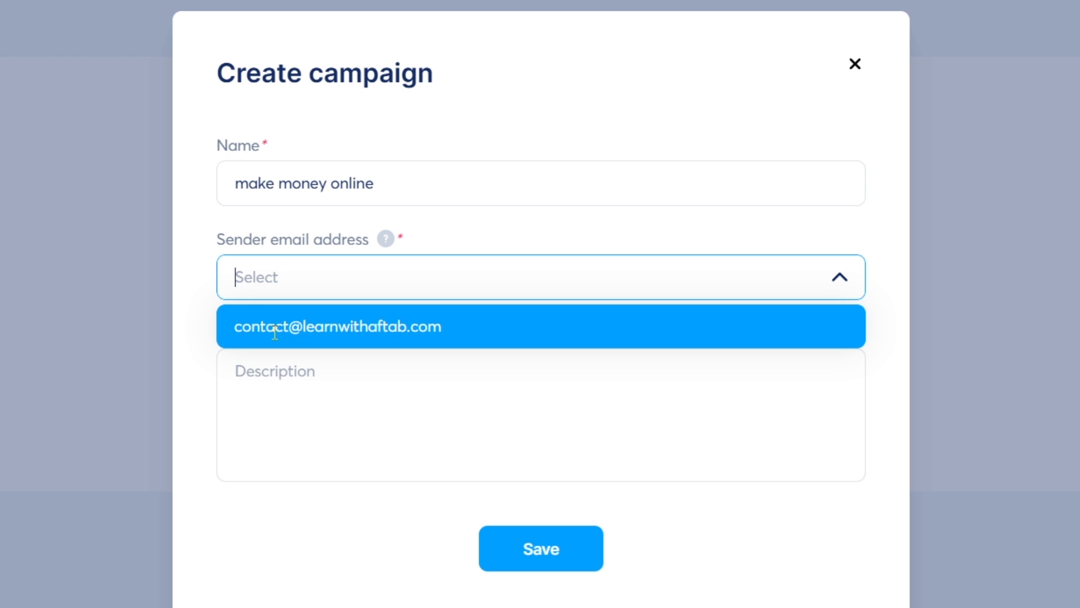
click(325, 332)
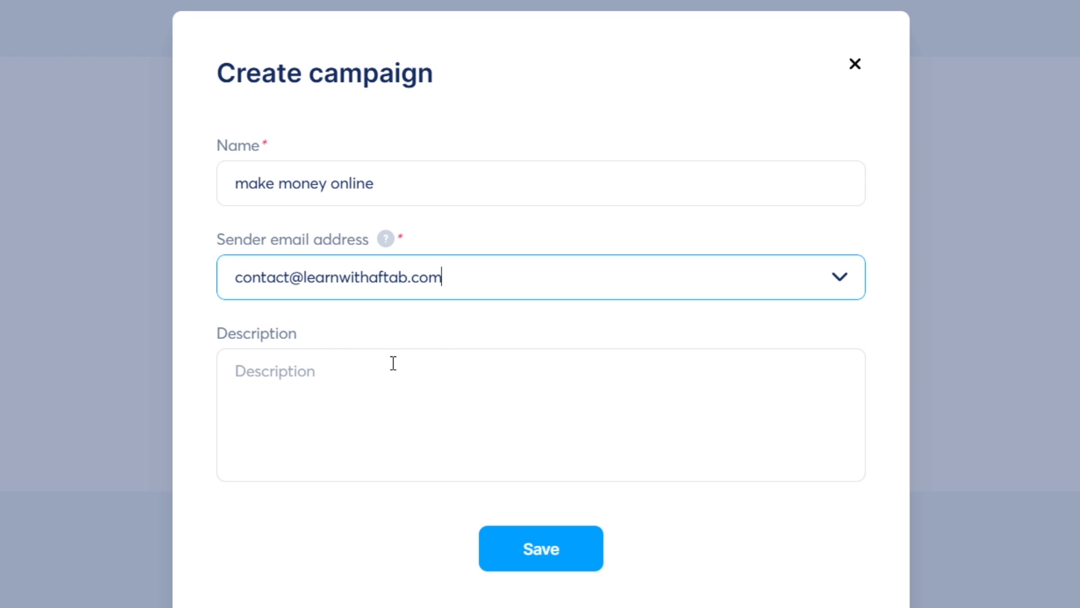
click(513, 557)
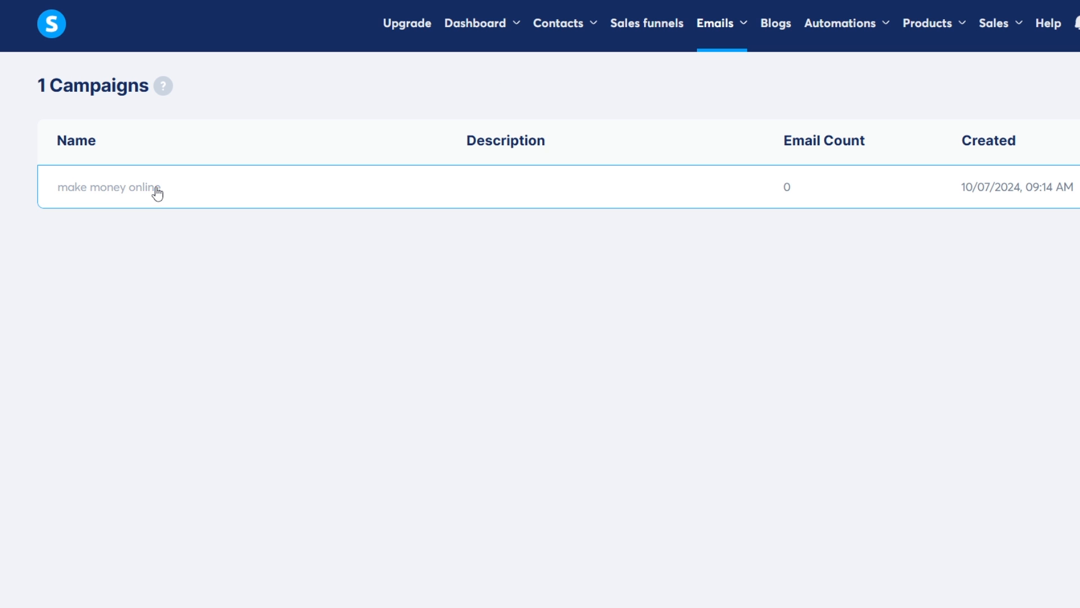
click(107, 192)
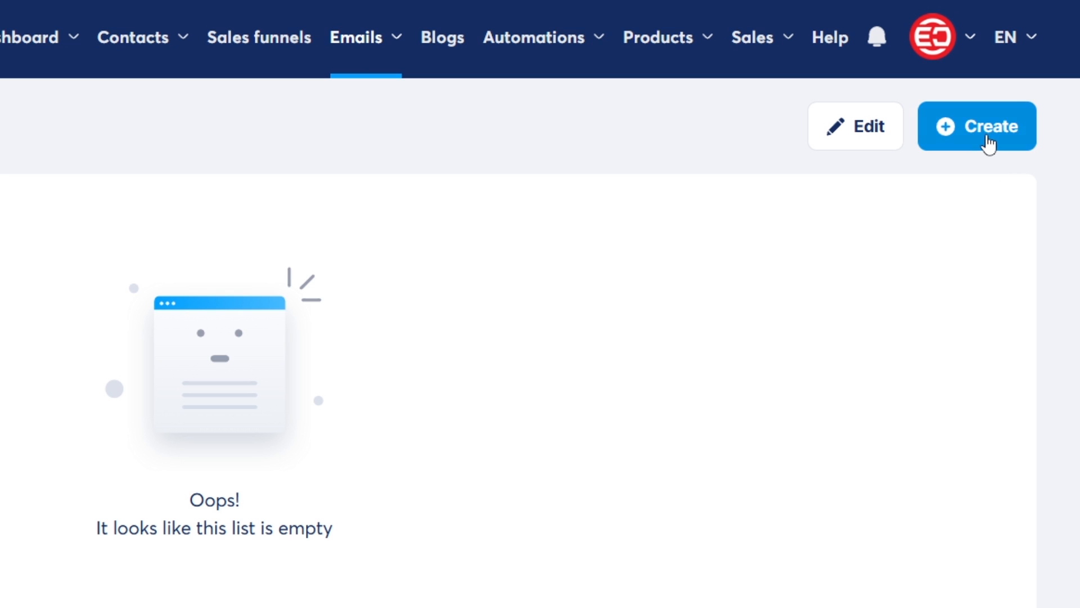
Add a new campaign email with the subject 'Download your free copy!' and save it
click(987, 136)
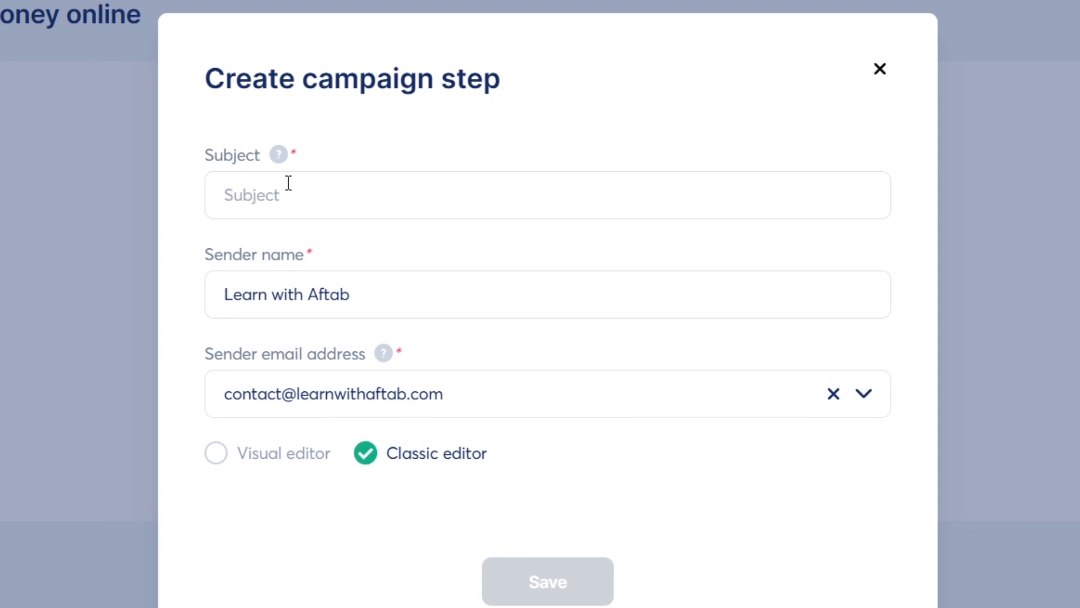
click(302, 200)
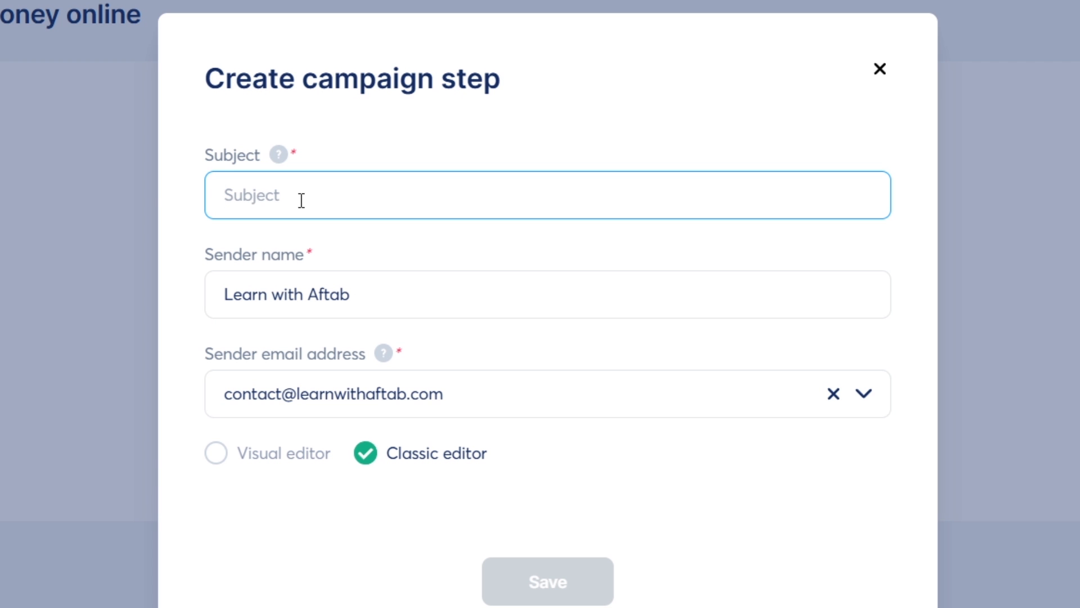
text(Download you)
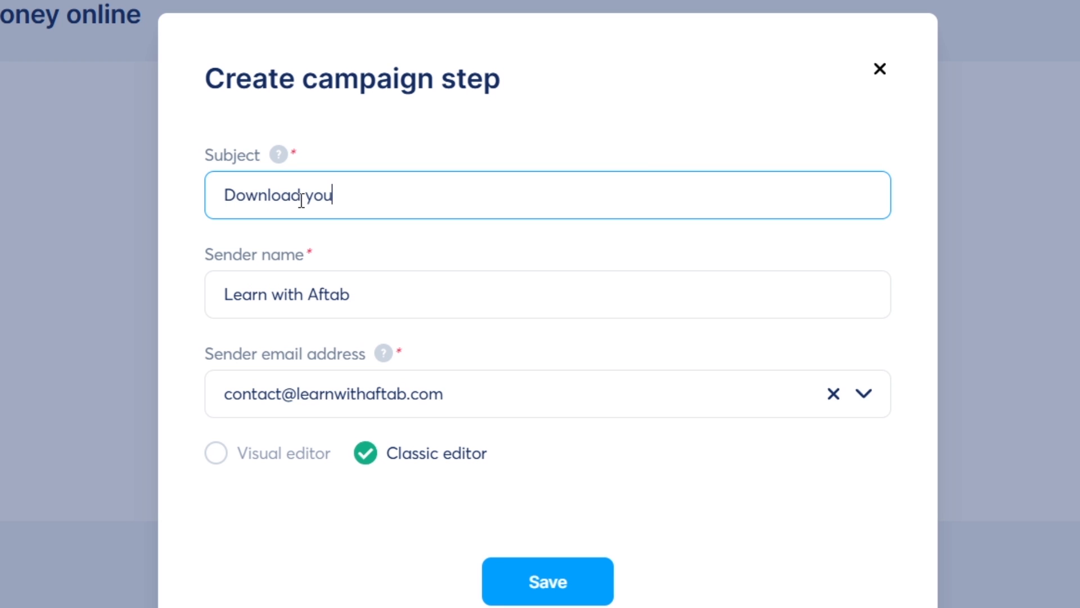
text(r cree copy!)
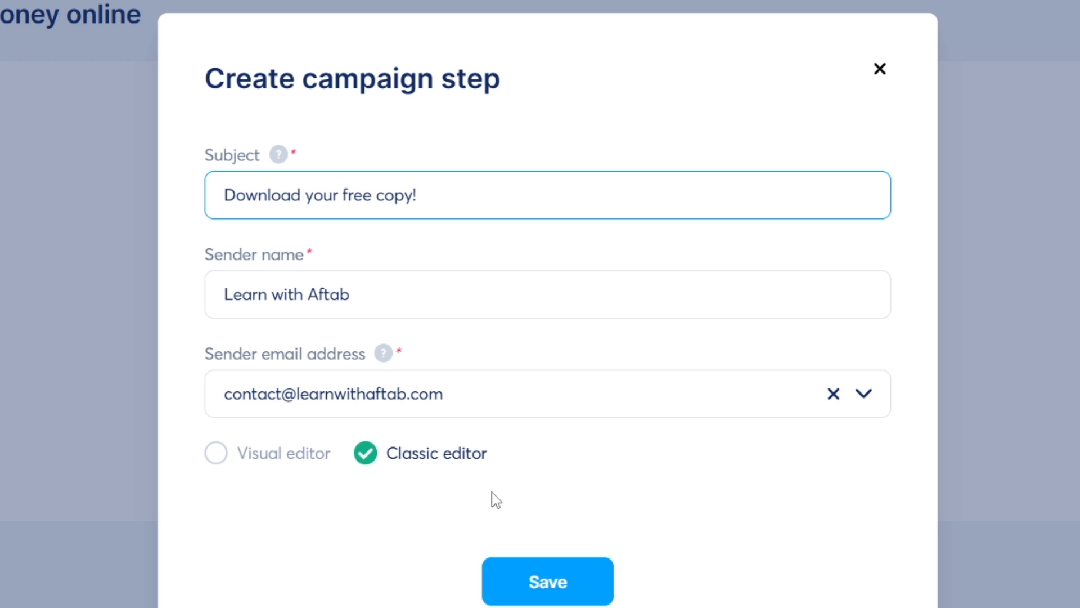
click(552, 585)
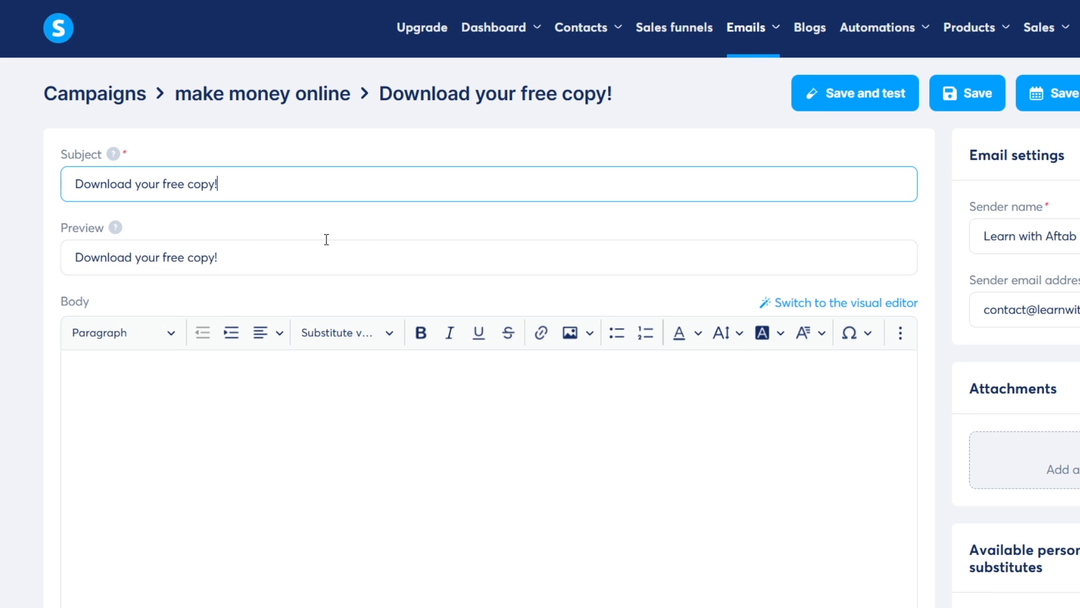
Start in the empty email body and bring up the drafted email text in Notepad
scroll(222, 290, down, 2)
click(222, 289)
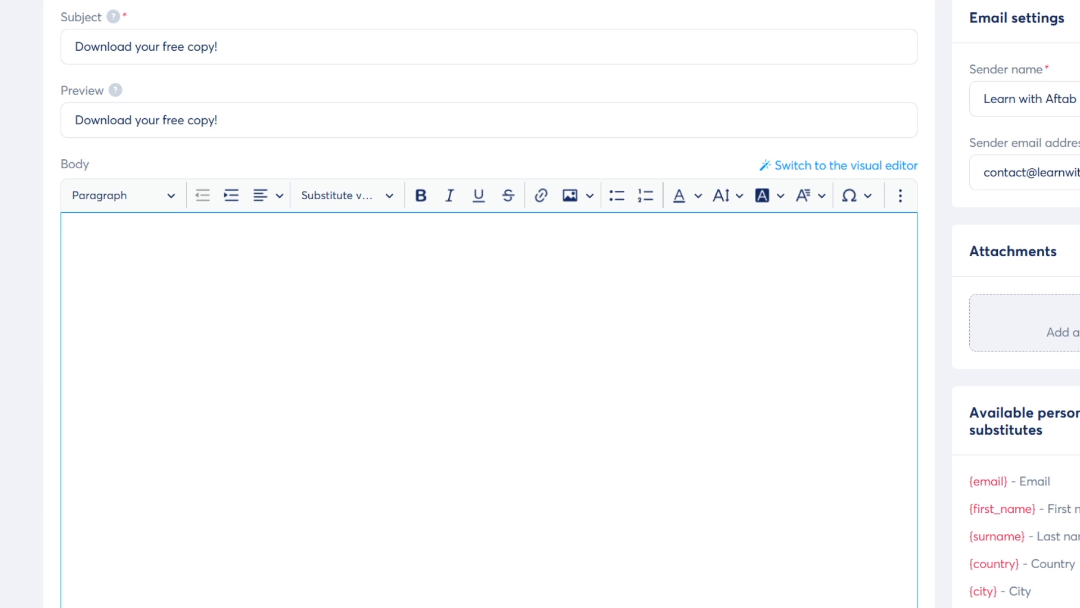
key(alt+Tab)
drag(677, 458, 505, 334)
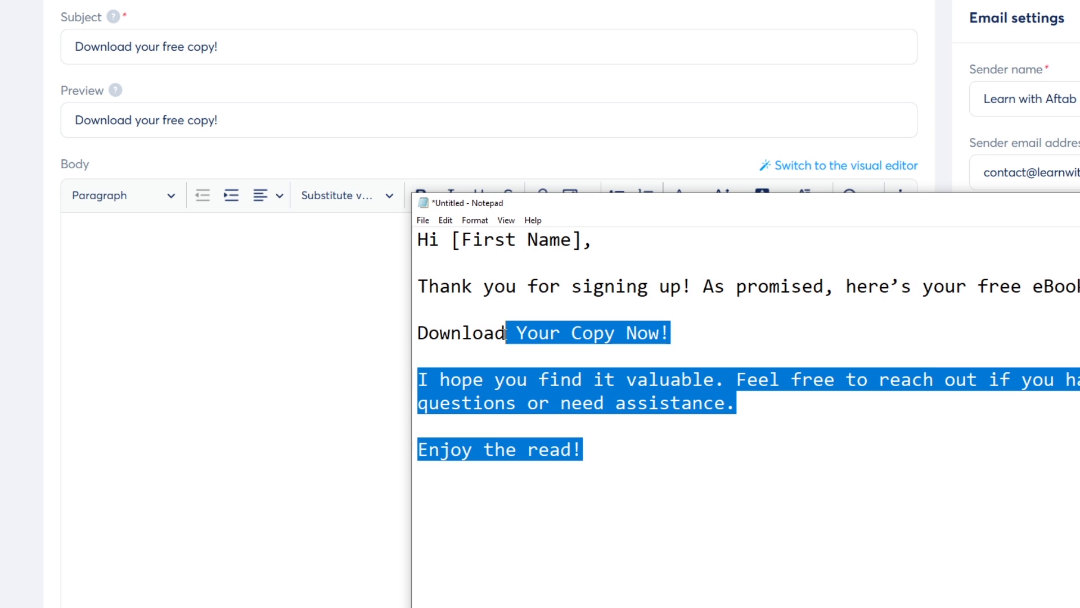
Change the Notepad draft's greeting from 'Hi [First Name]' to 'Hey there,'
click(740, 298)
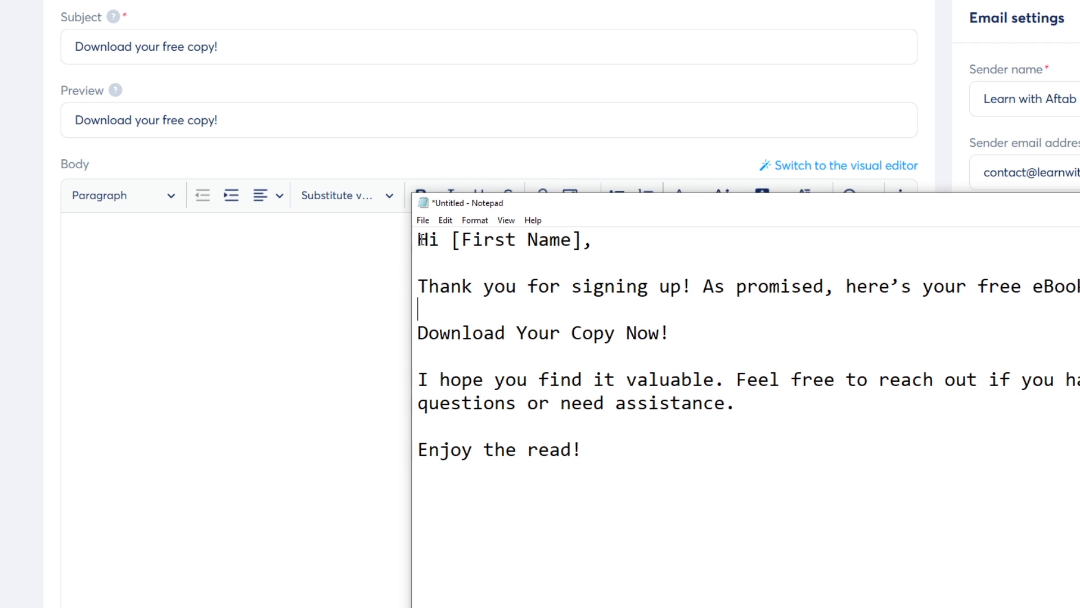
drag(417, 240, 451, 248)
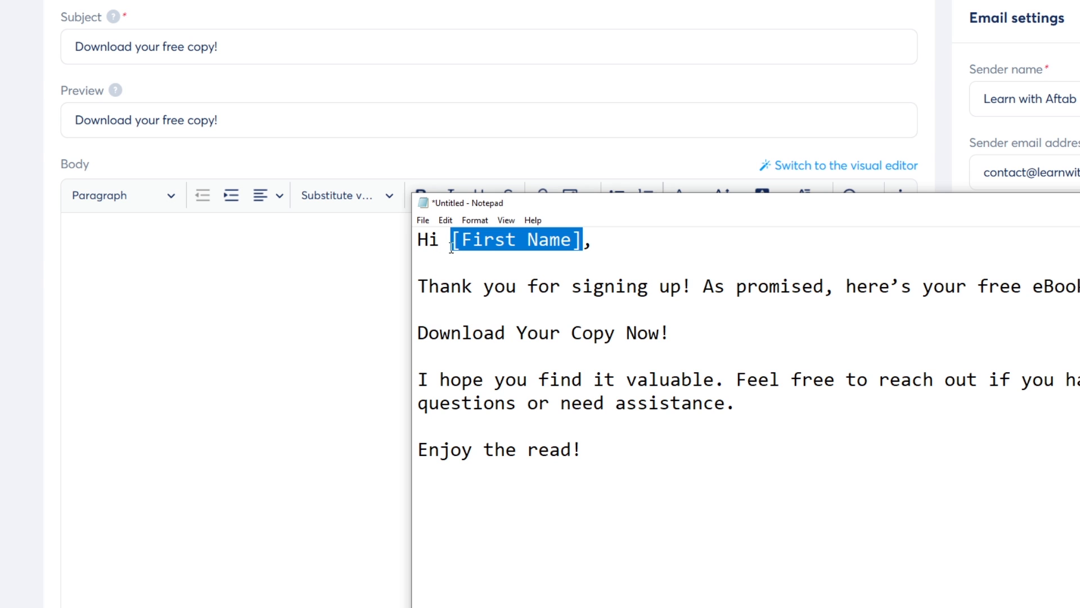
text(there,)
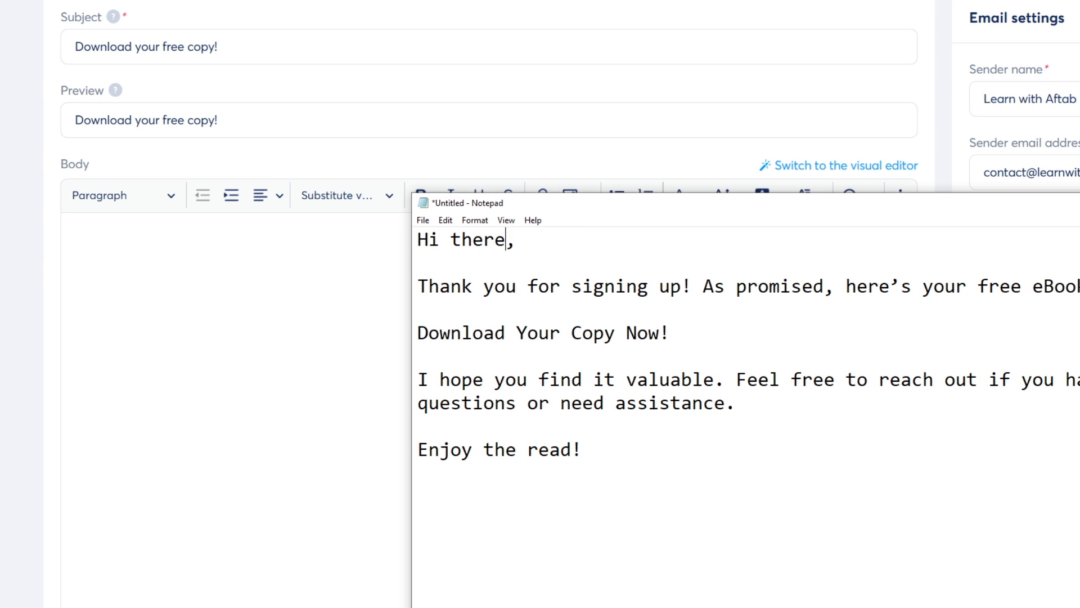
drag(440, 242, 430, 242)
text(ey)
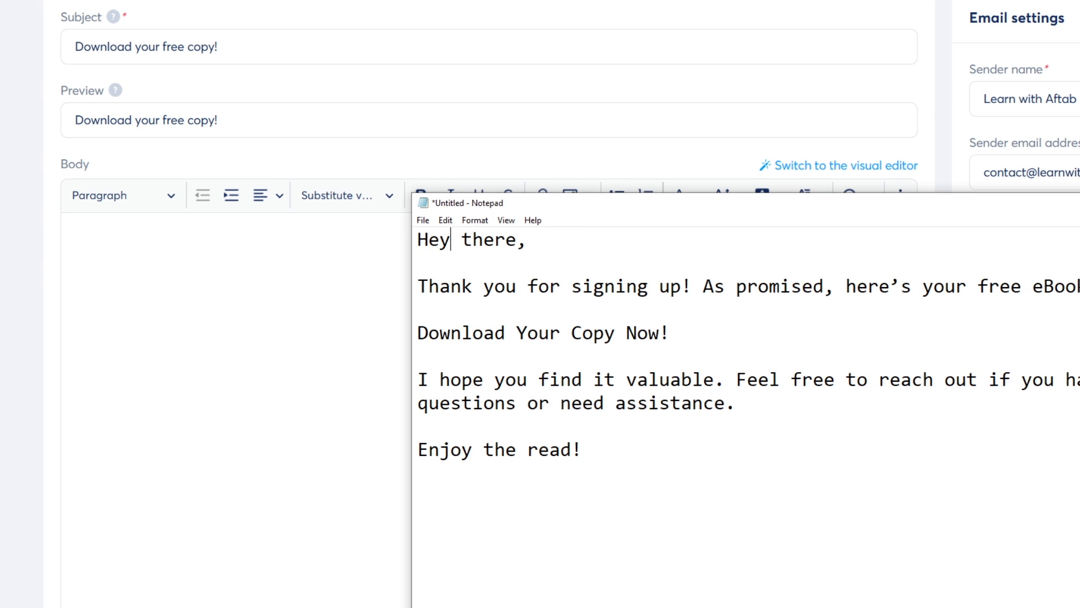
drag(558, 238, 406, 225)
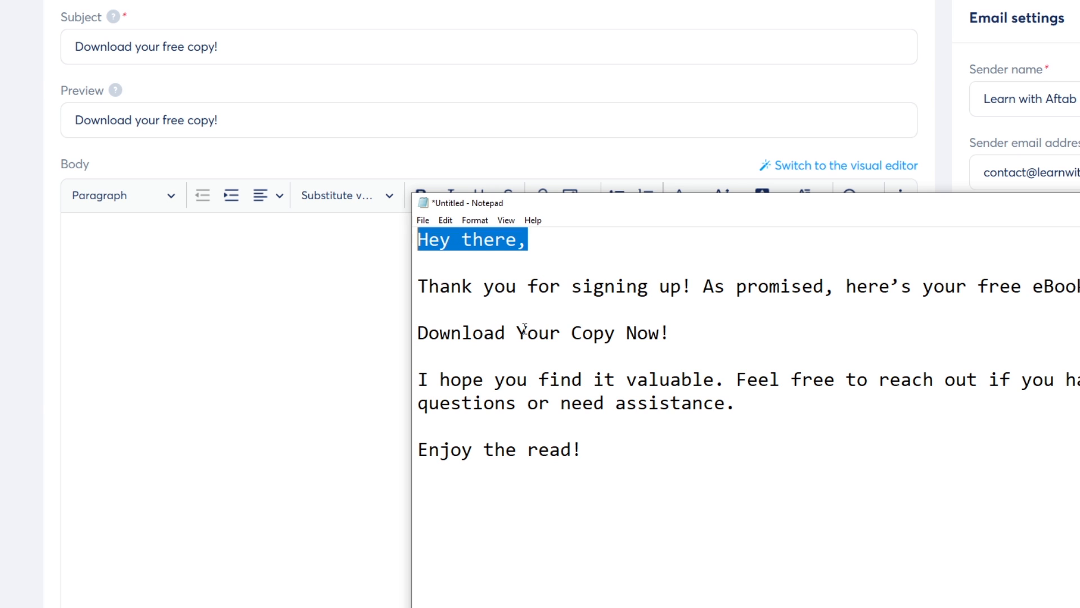
Review the thank-you sentence, the 'Download Your Copy Now!' line and the closing paragraph of the draft
drag(459, 287, 682, 285)
click(704, 286)
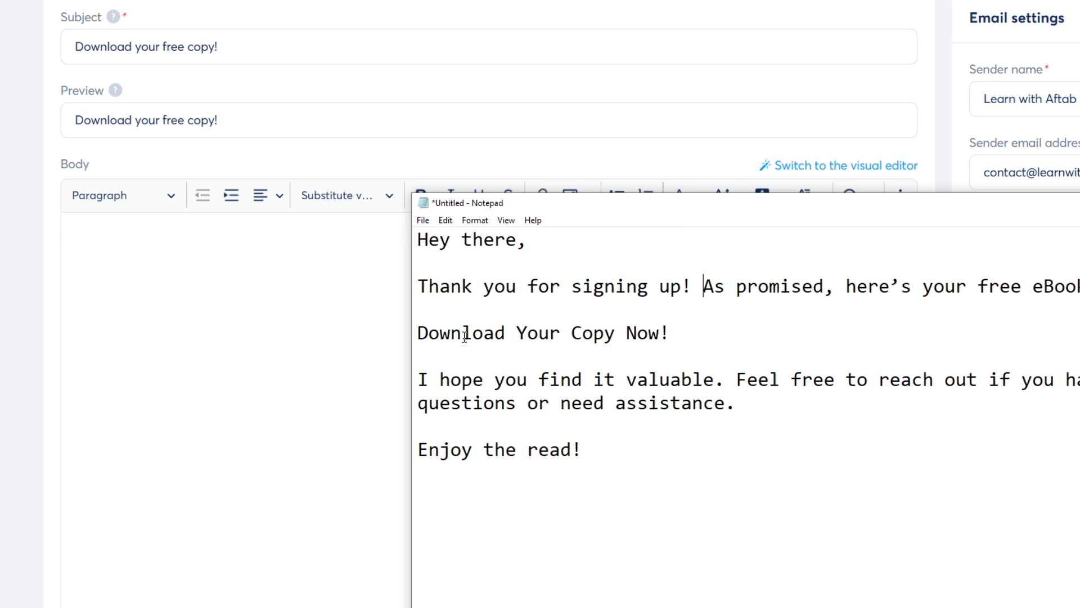
drag(422, 333, 678, 329)
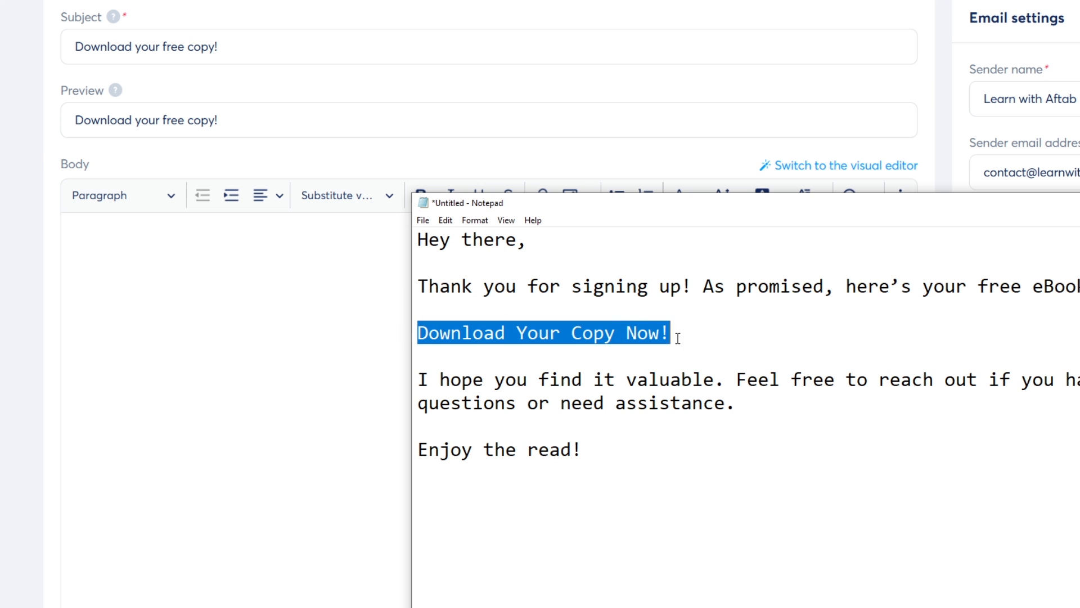
click(678, 338)
drag(707, 335, 392, 330)
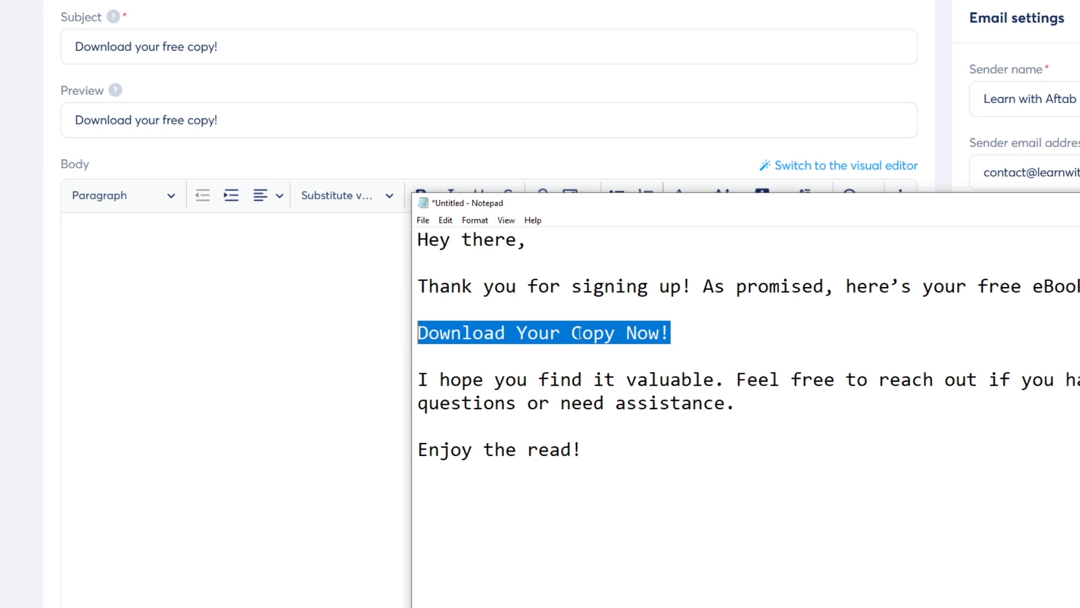
click(452, 334)
drag(432, 379, 595, 372)
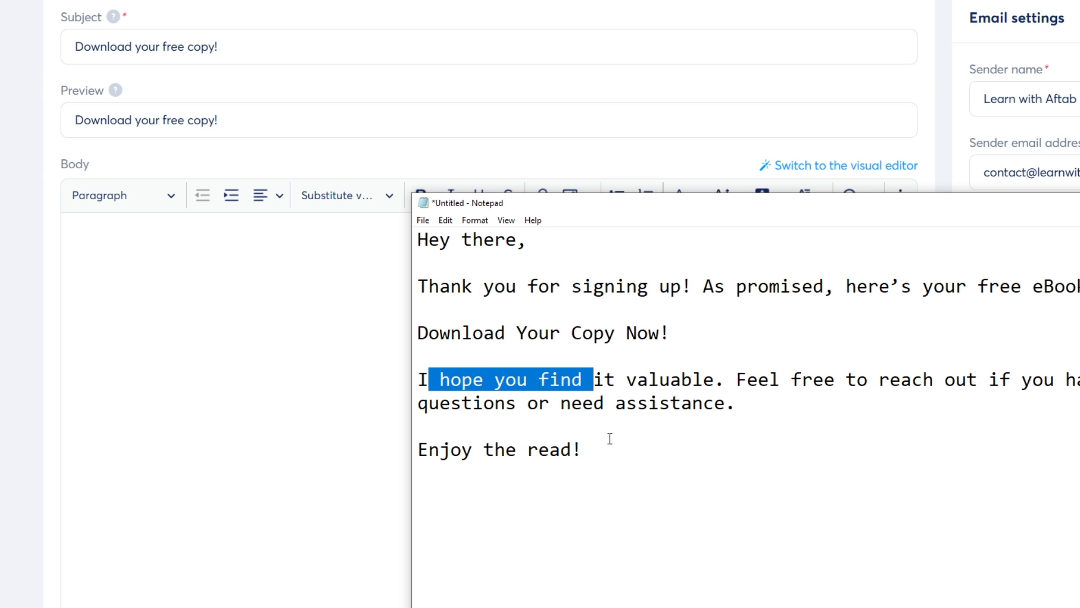
Copy the whole draft from Notepad and paste it into the systeme.io email body
drag(655, 456, 354, 219)
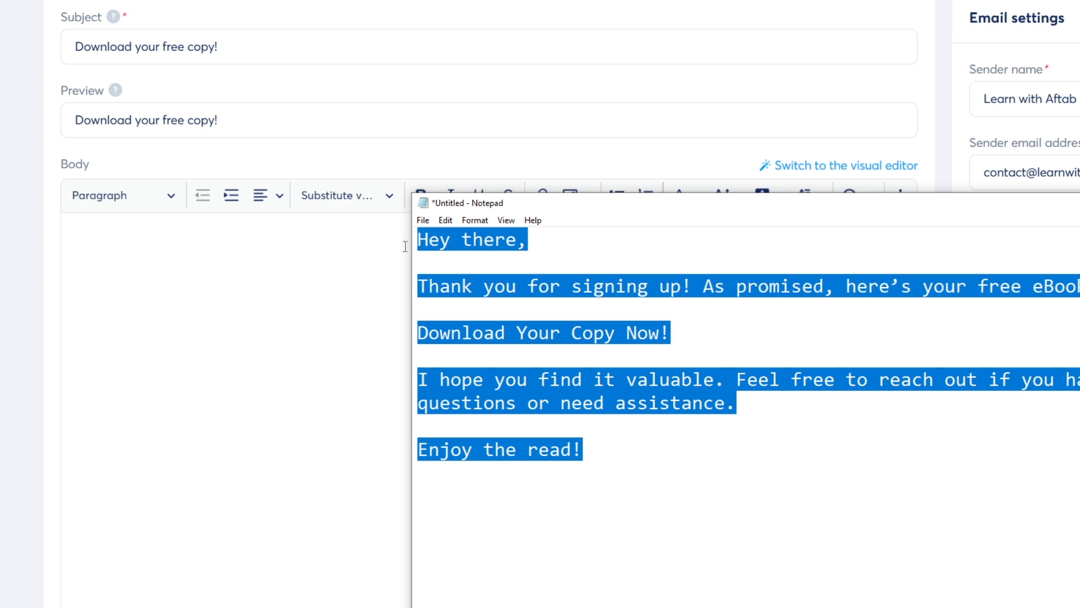
key(ctrl+x)
key(ctrl+v)
click(276, 284)
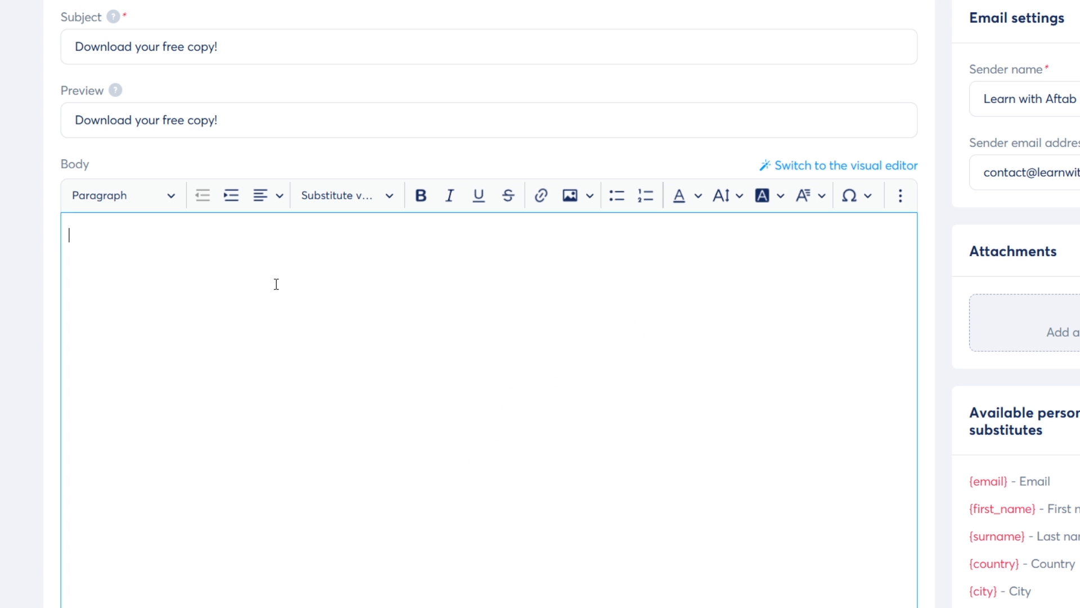
key(ctrl+v)
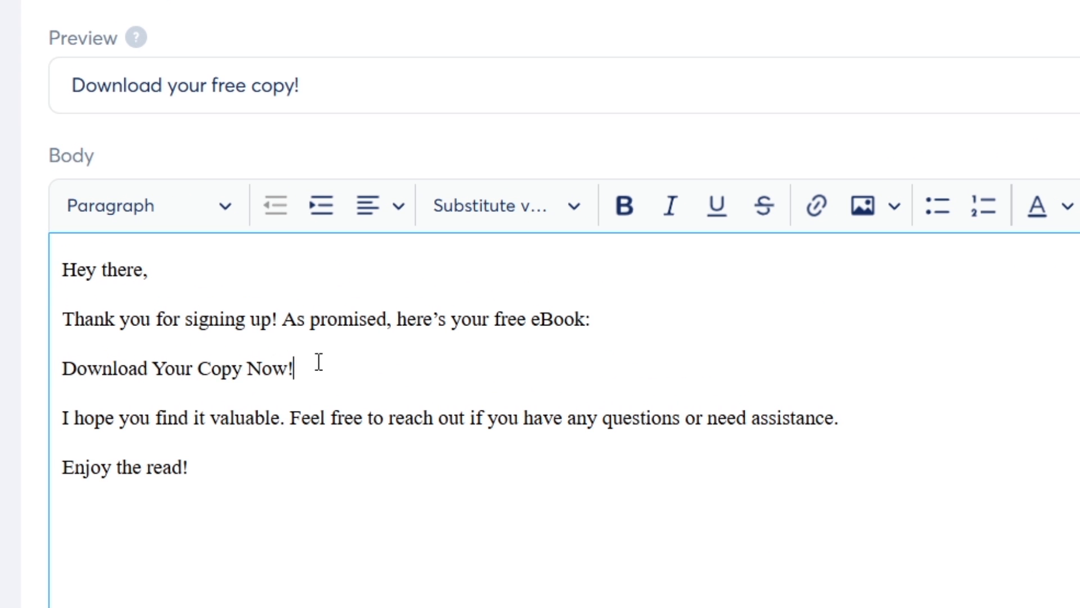
drag(224, 292, 57, 301)
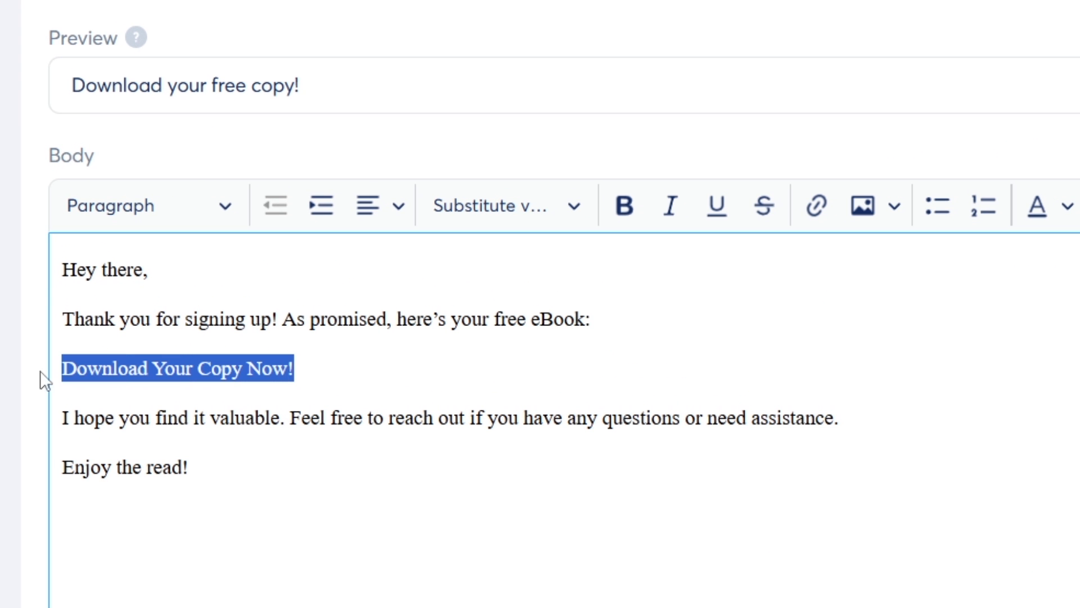
click(815, 205)
right_click(286, 433)
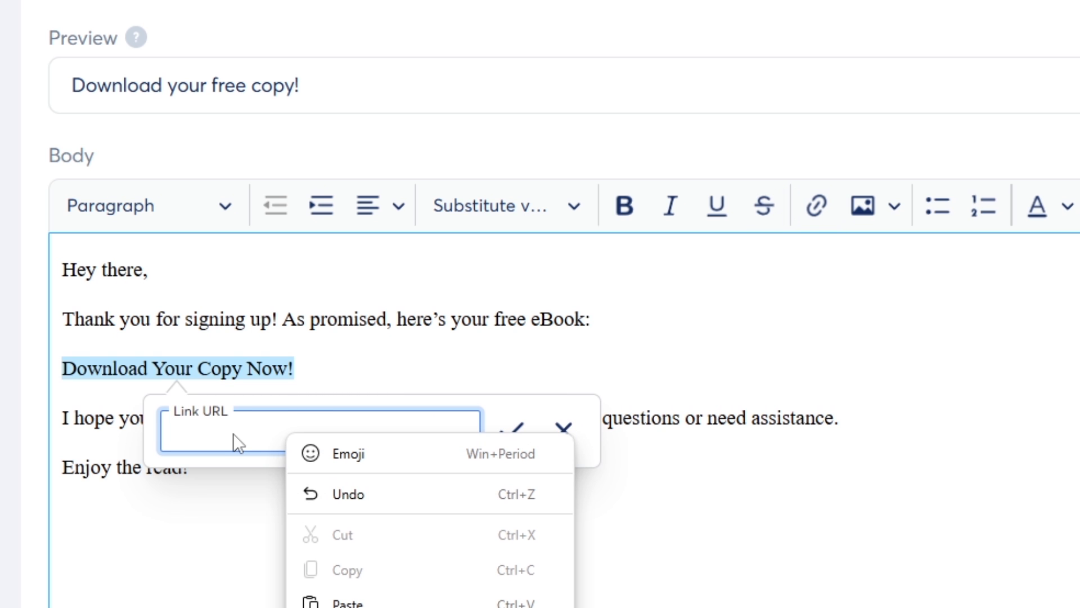
click(359, 601)
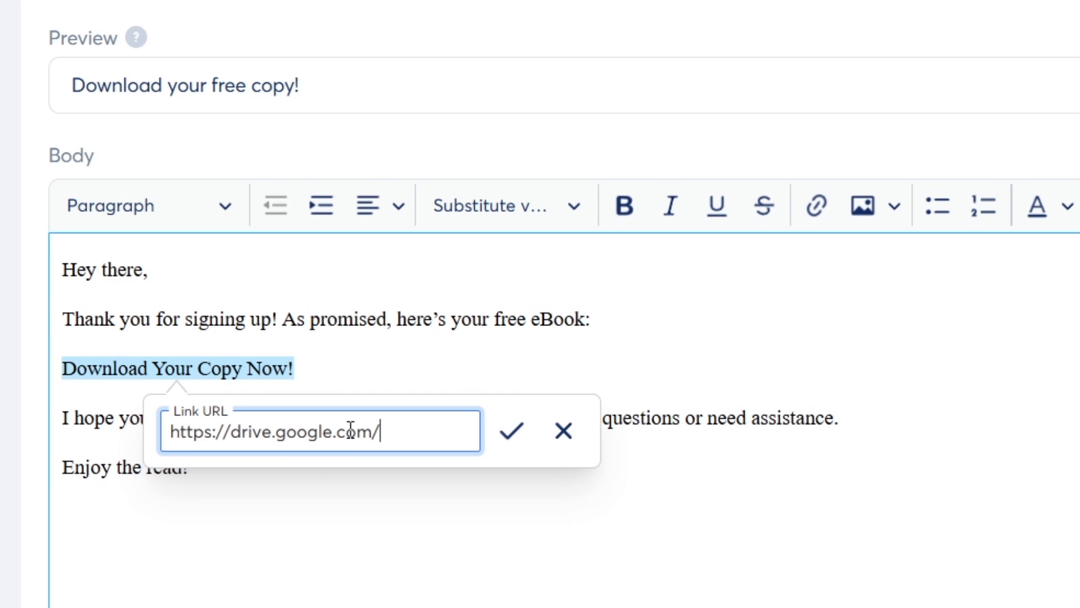
click(510, 442)
click(508, 356)
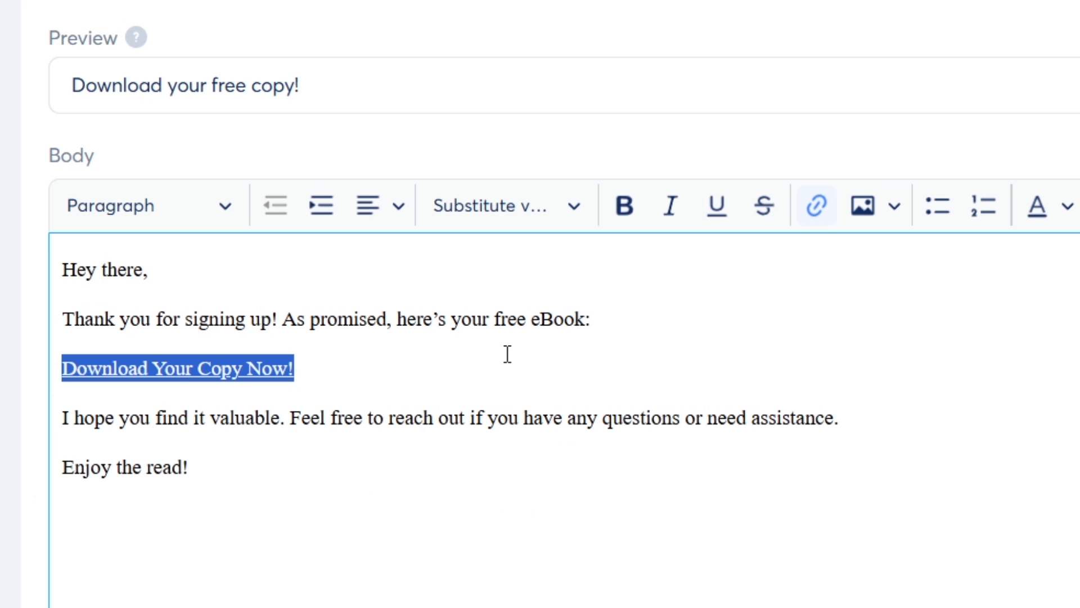
click(267, 444)
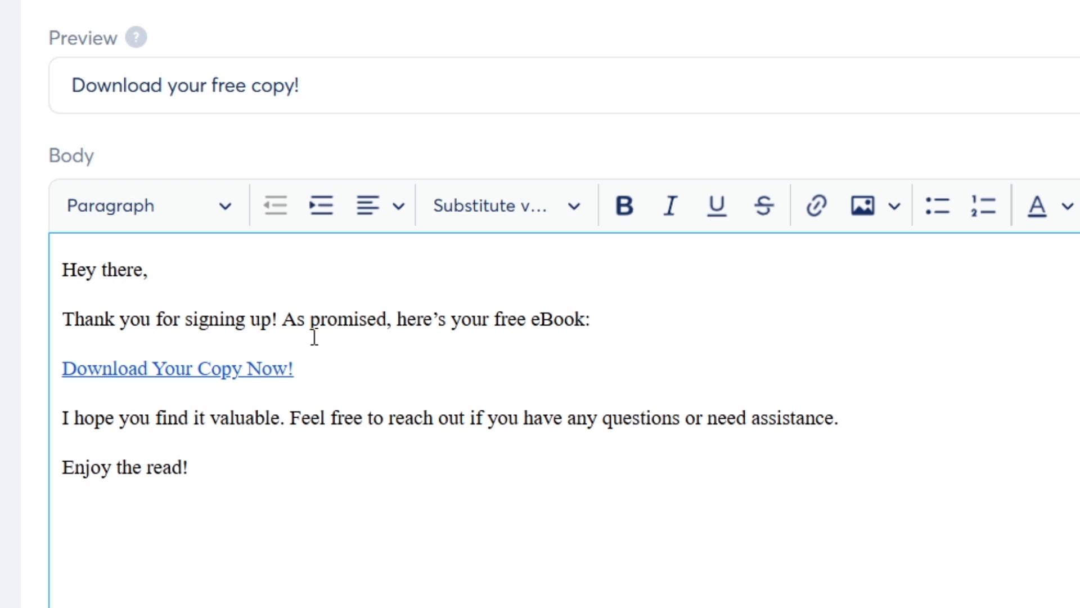
Replace 'there' in the greeting with the copied {first_name} substitute
drag(143, 270, 105, 266)
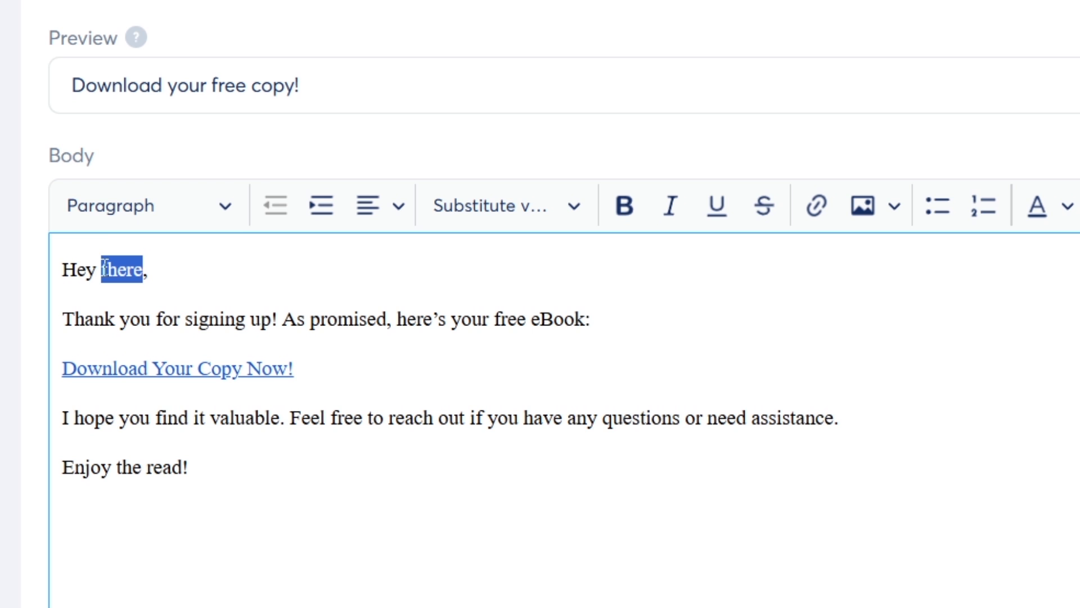
click(318, 503)
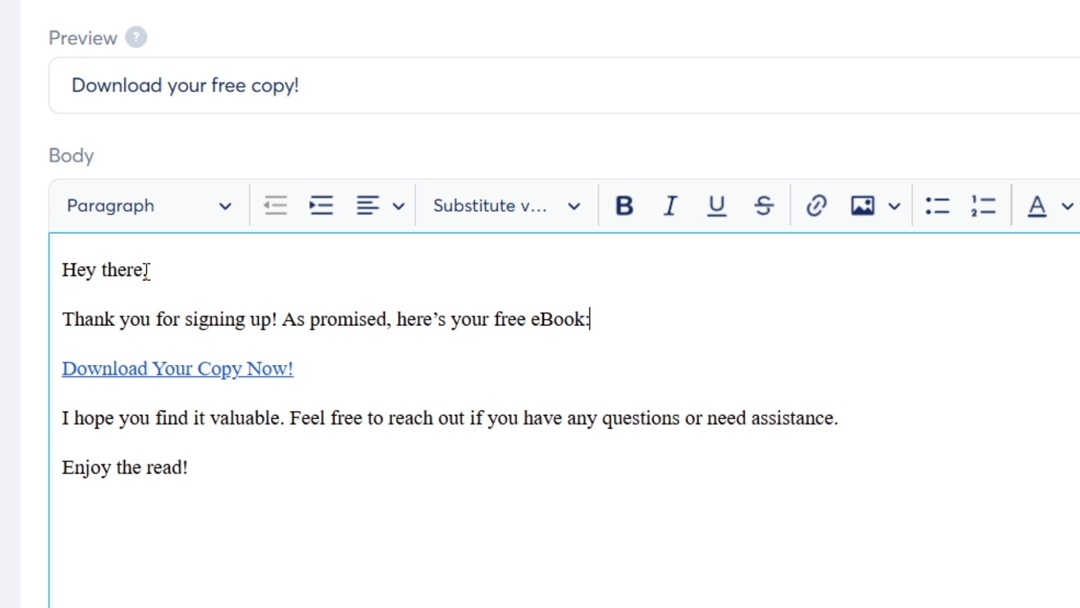
drag(146, 270, 101, 270)
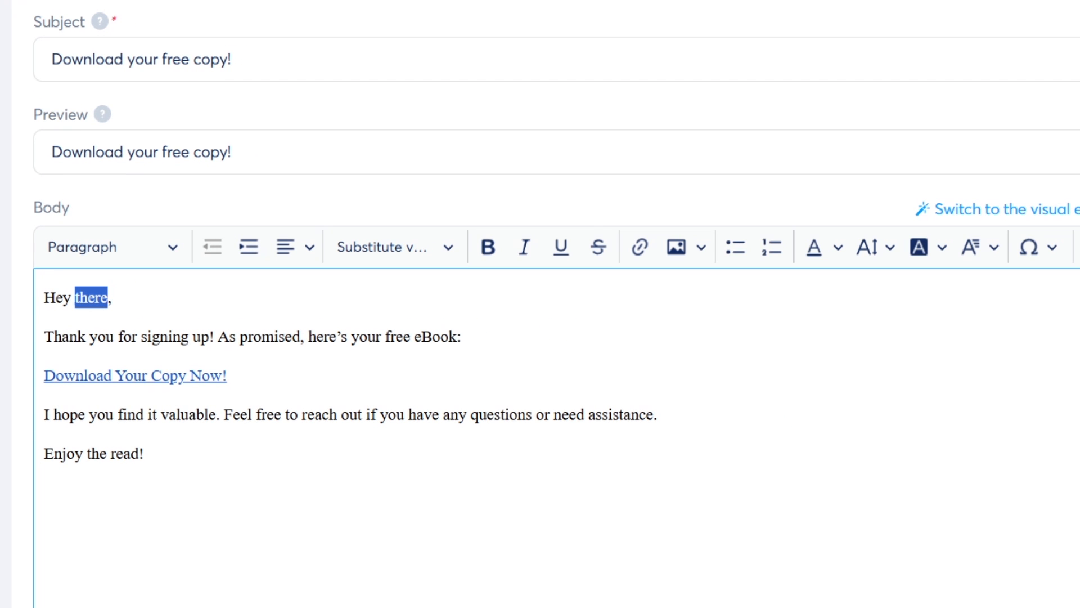
drag(723, 326, 938, 328)
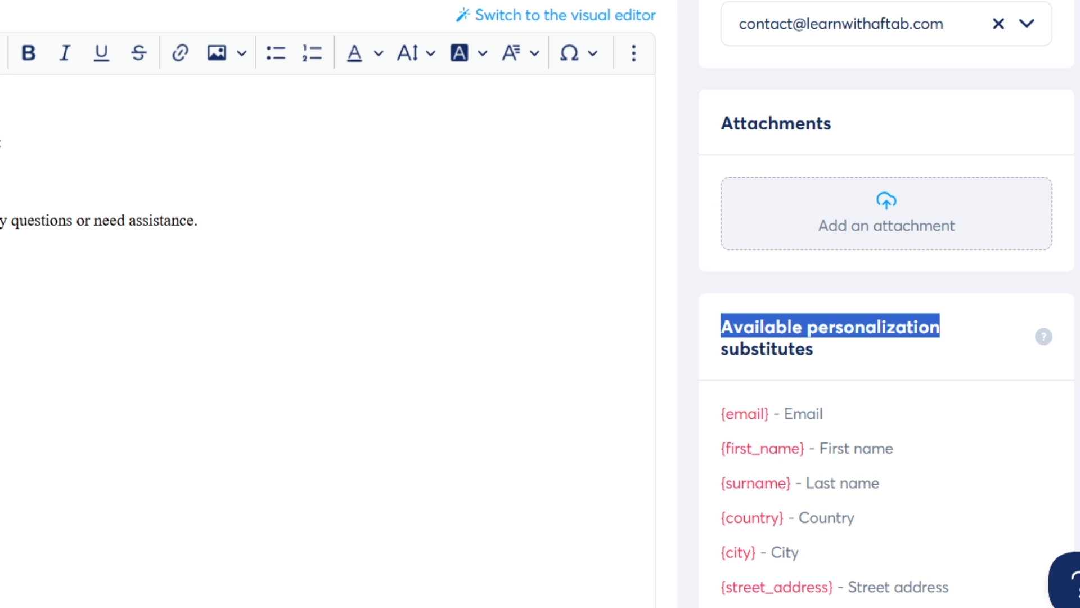
click(5, 225)
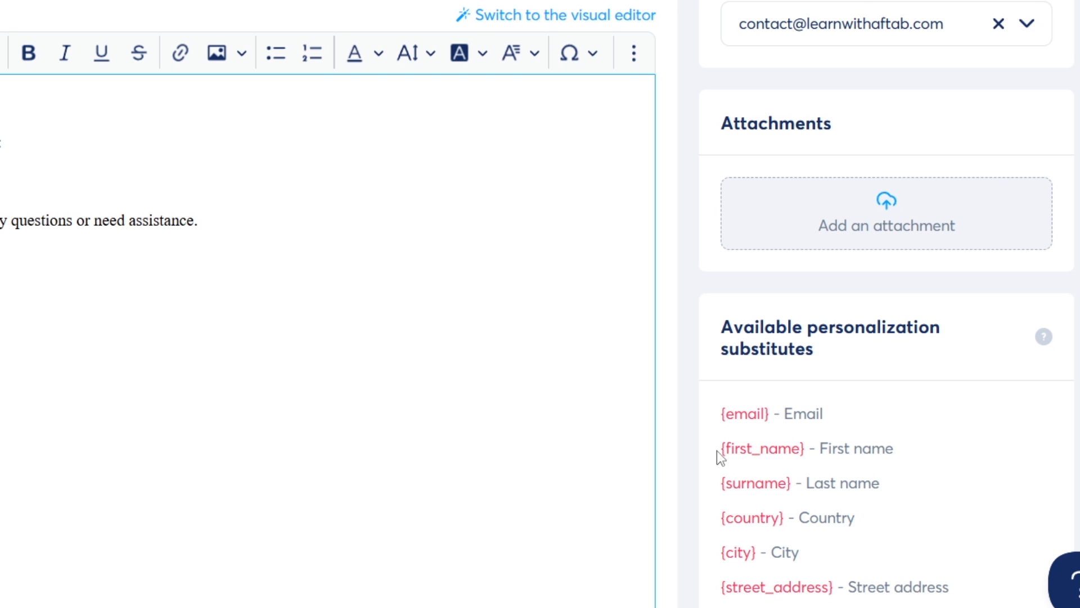
drag(718, 451, 806, 455)
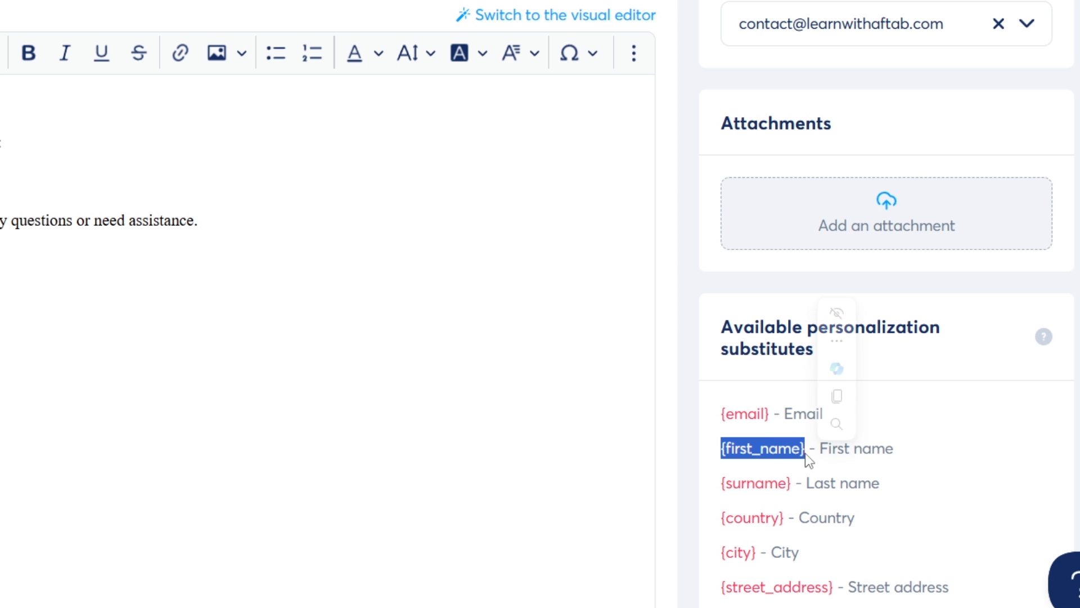
key(ctrl+c)
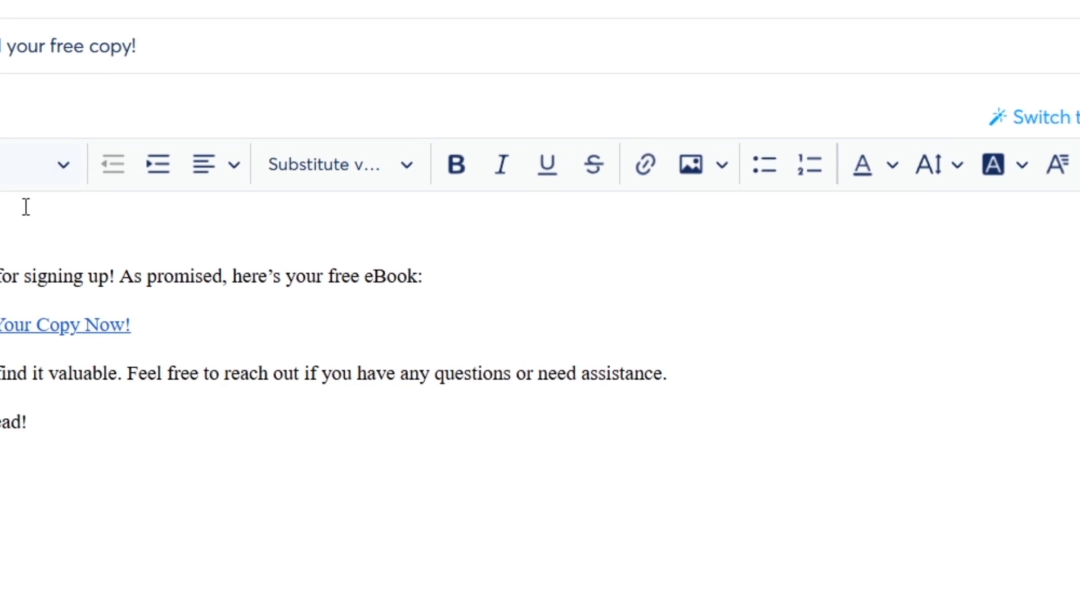
drag(161, 293, 116, 295)
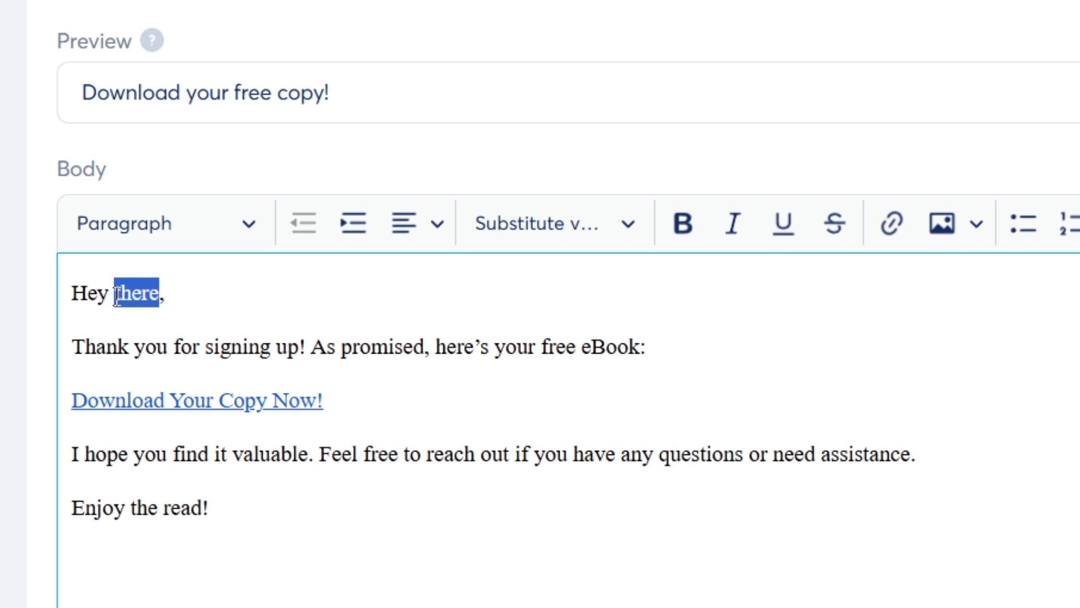
key(ctrl+v)
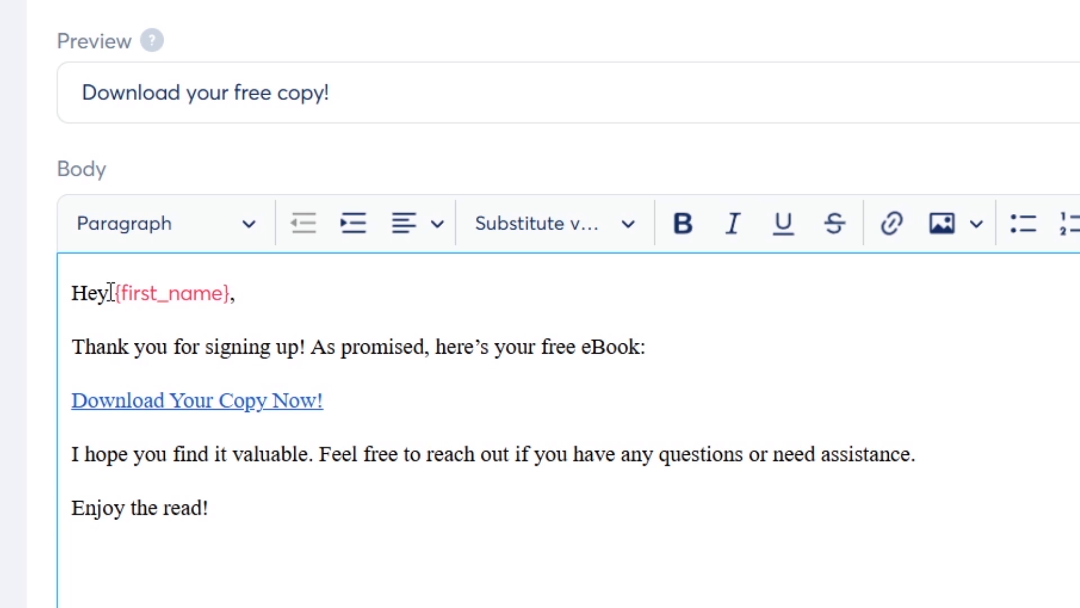
click(353, 348)
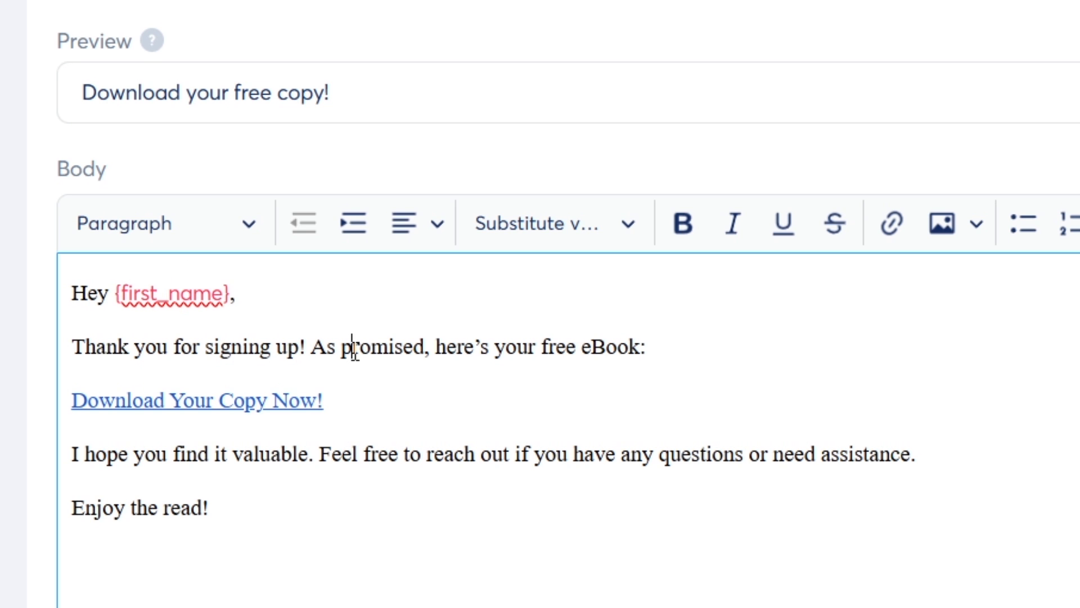
Check the 'Hey {first_name},' greeting and the full email body text
drag(223, 293, 121, 295)
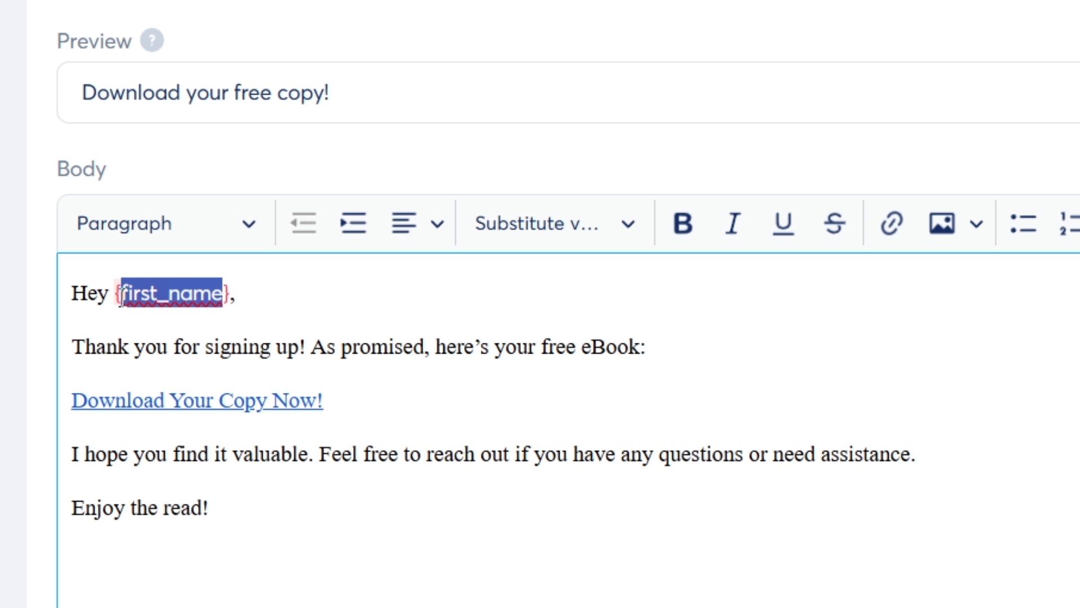
click(249, 302)
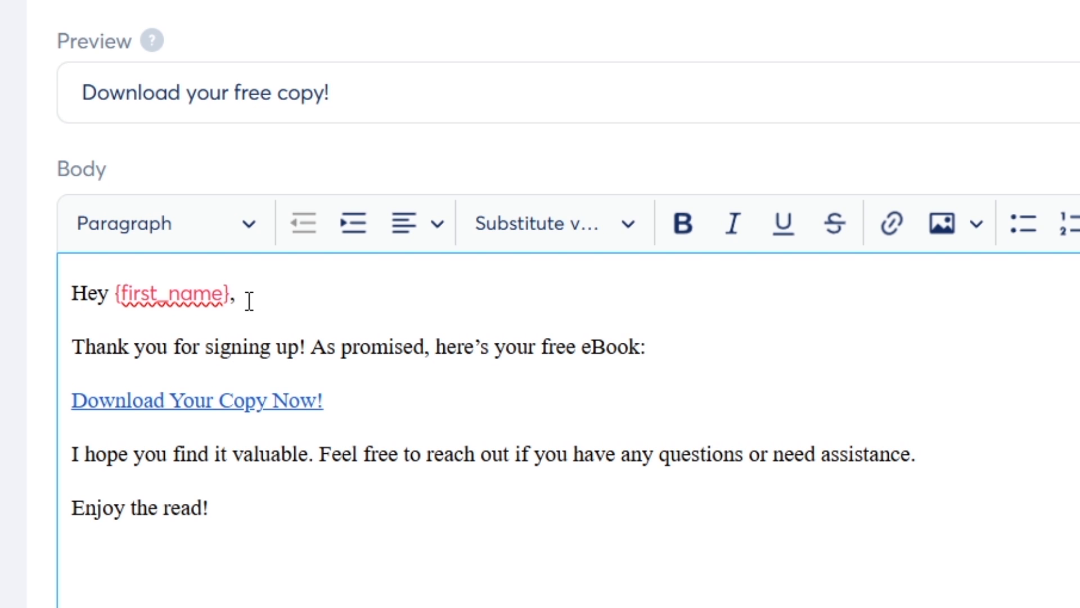
drag(233, 293, 153, 295)
click(313, 308)
drag(230, 293, 116, 295)
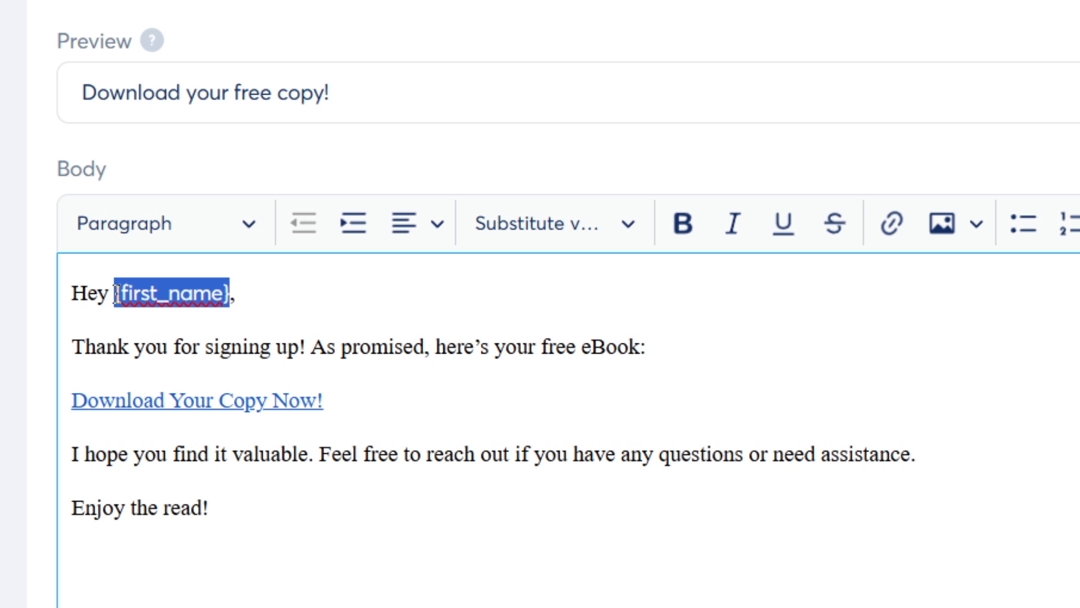
drag(280, 550, 54, 296)
click(426, 354)
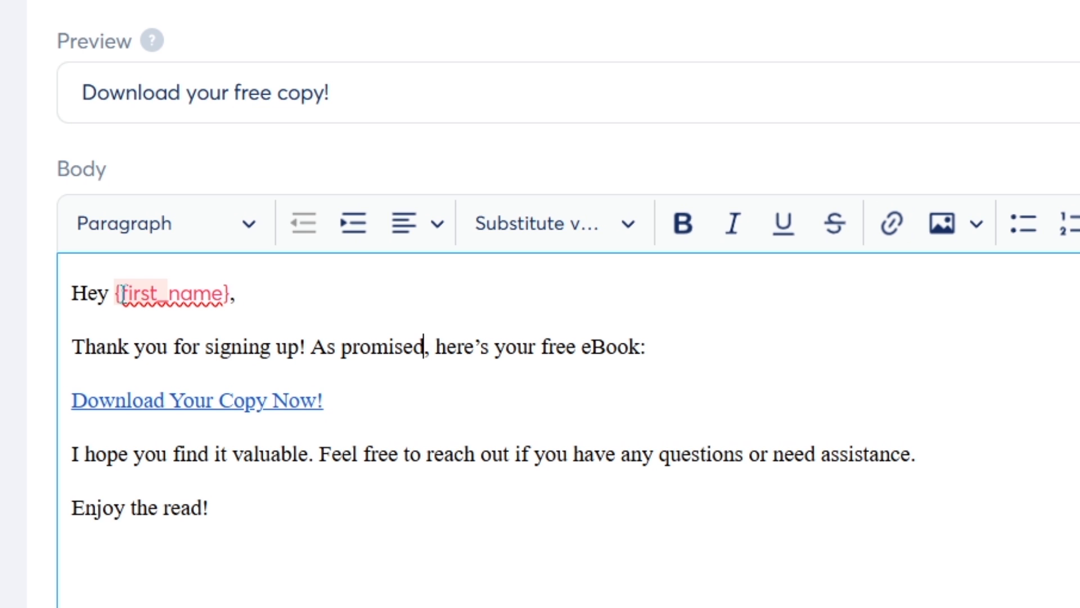
Save the edited ebook email
scroll(726, 412, down, 5)
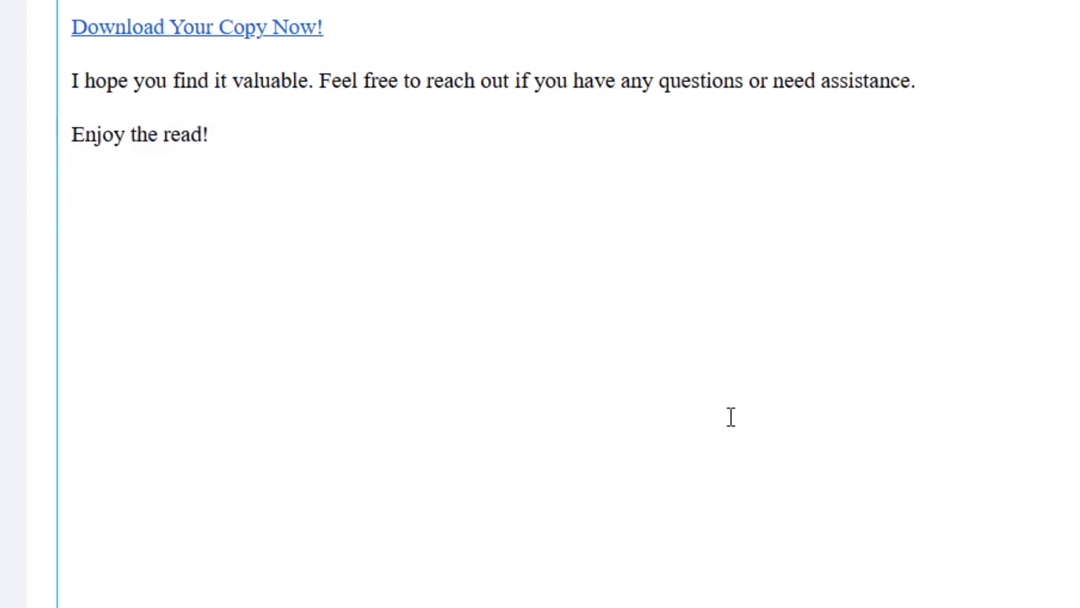
scroll(557, 413, up, 5)
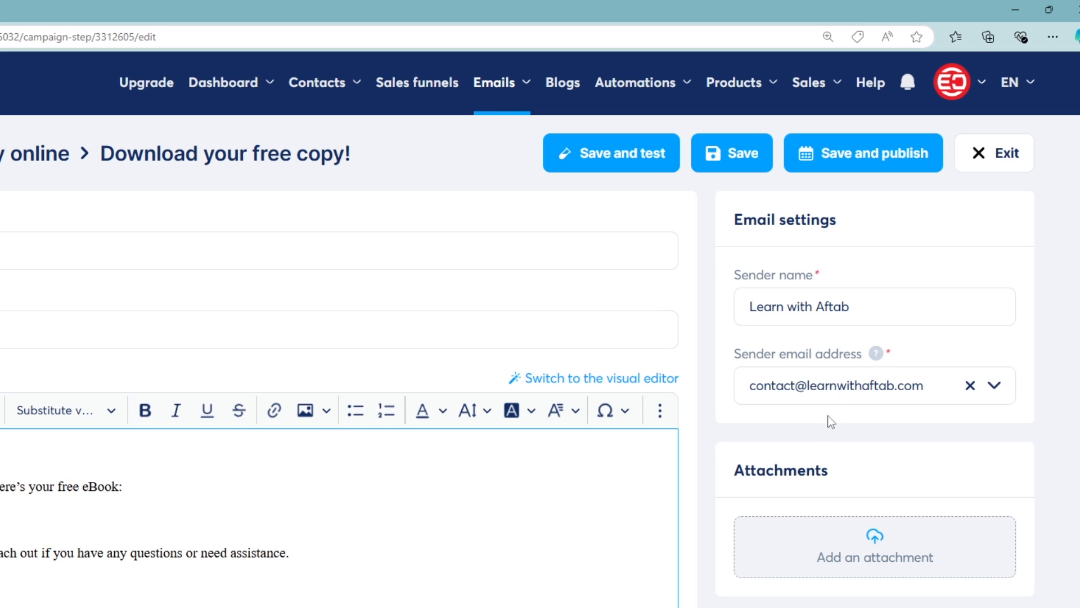
click(729, 152)
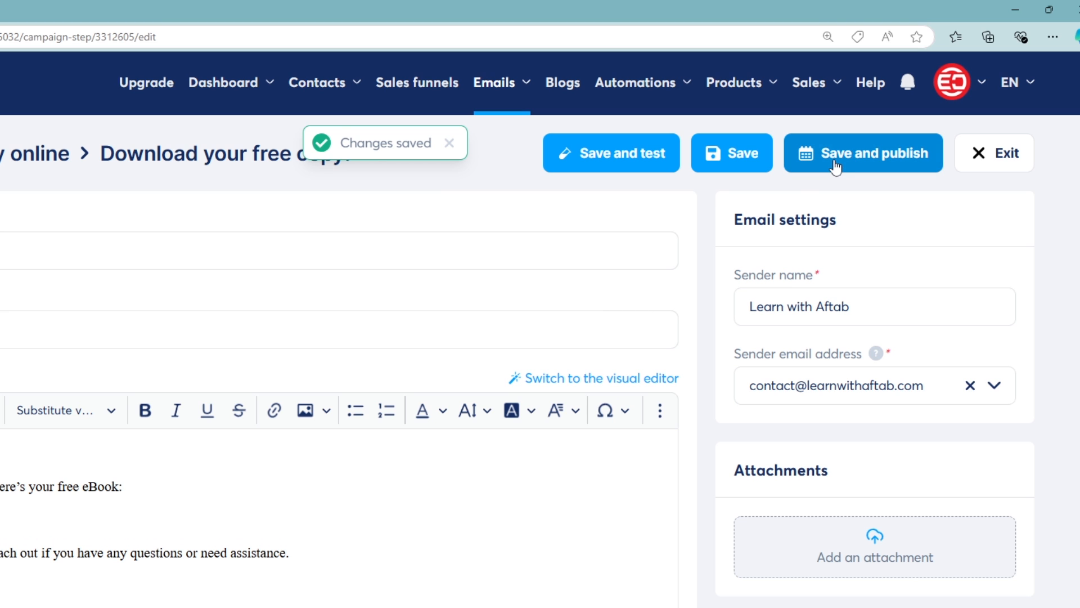
Publish the email with the delay left at 0 days and activate it
click(836, 163)
drag(225, 313, 412, 316)
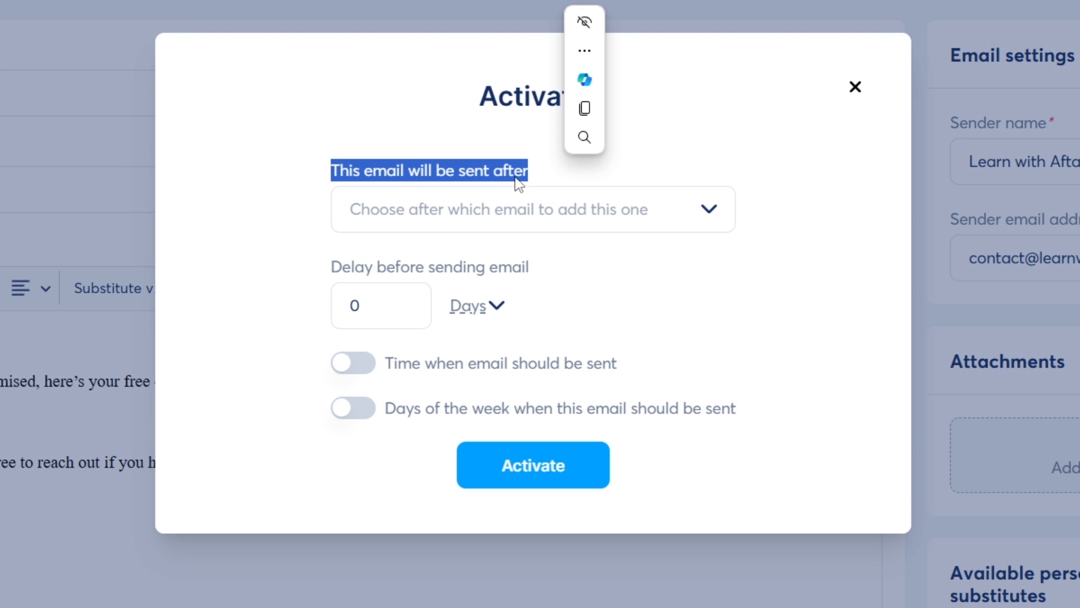
double_click(345, 305)
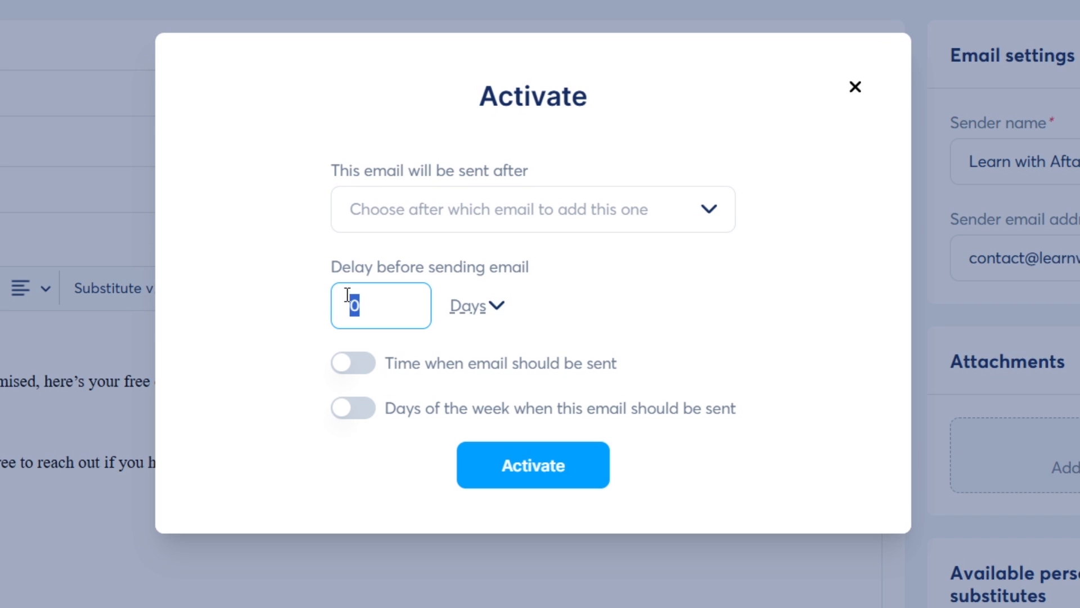
click(577, 298)
click(399, 295)
click(228, 280)
click(541, 471)
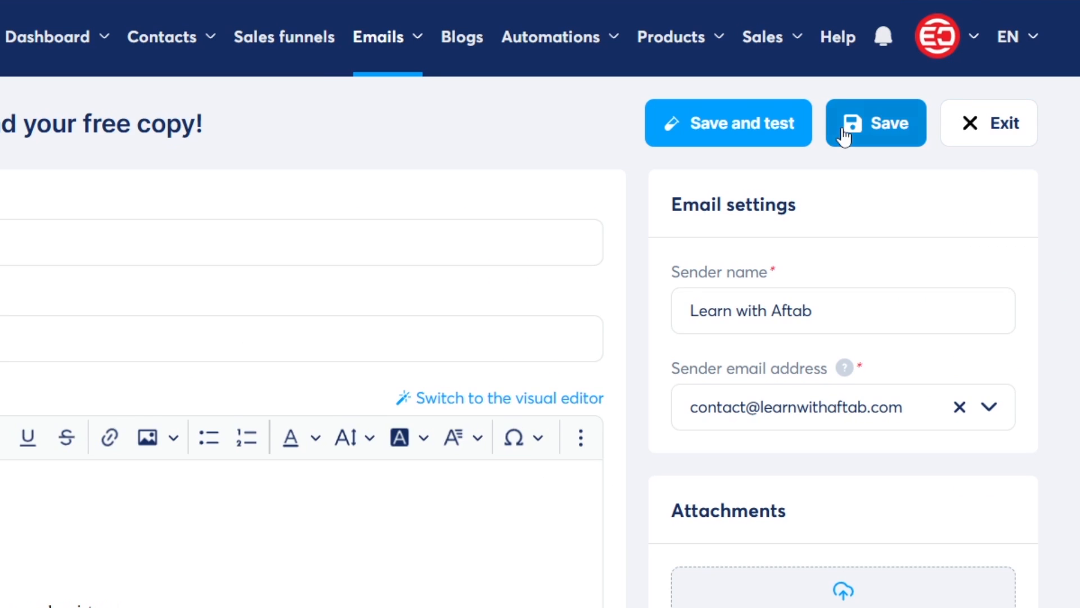
Save the email again and go to the campaigns list, checking the campaign's email count
click(844, 135)
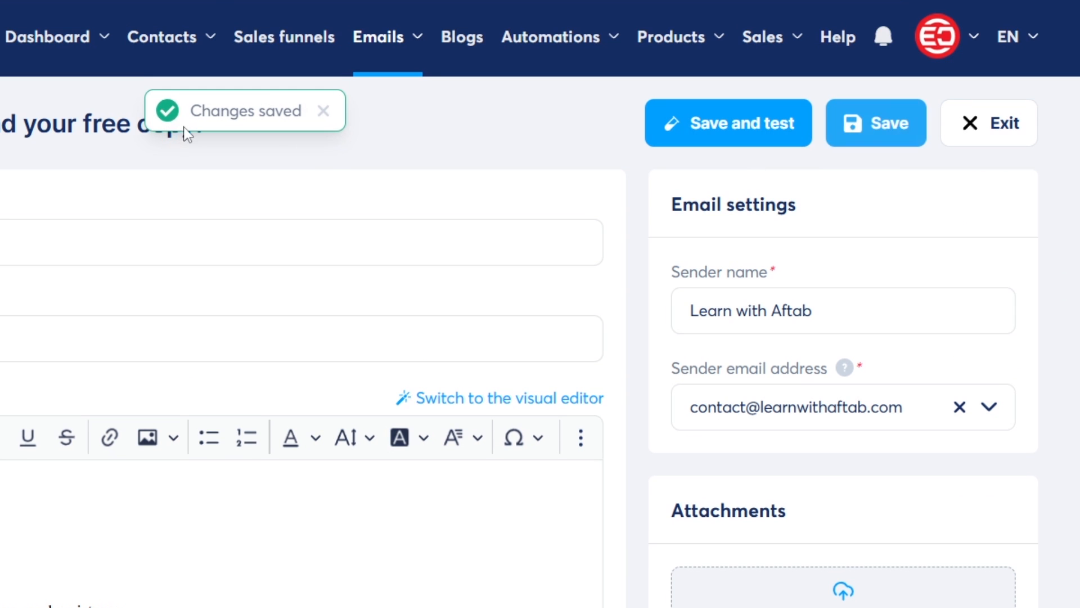
mouse_move(394, 45)
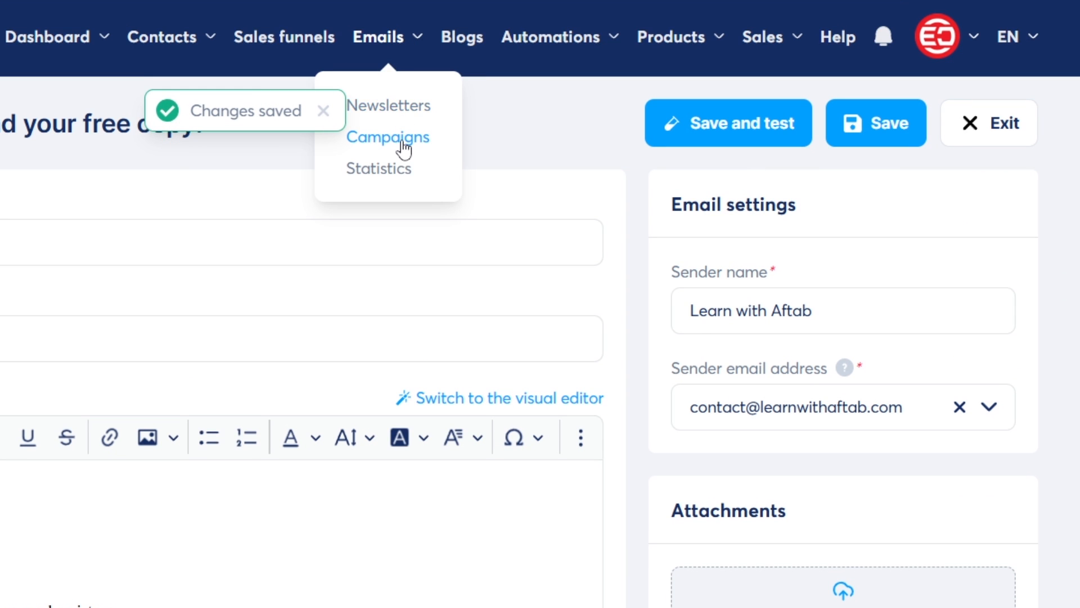
click(402, 140)
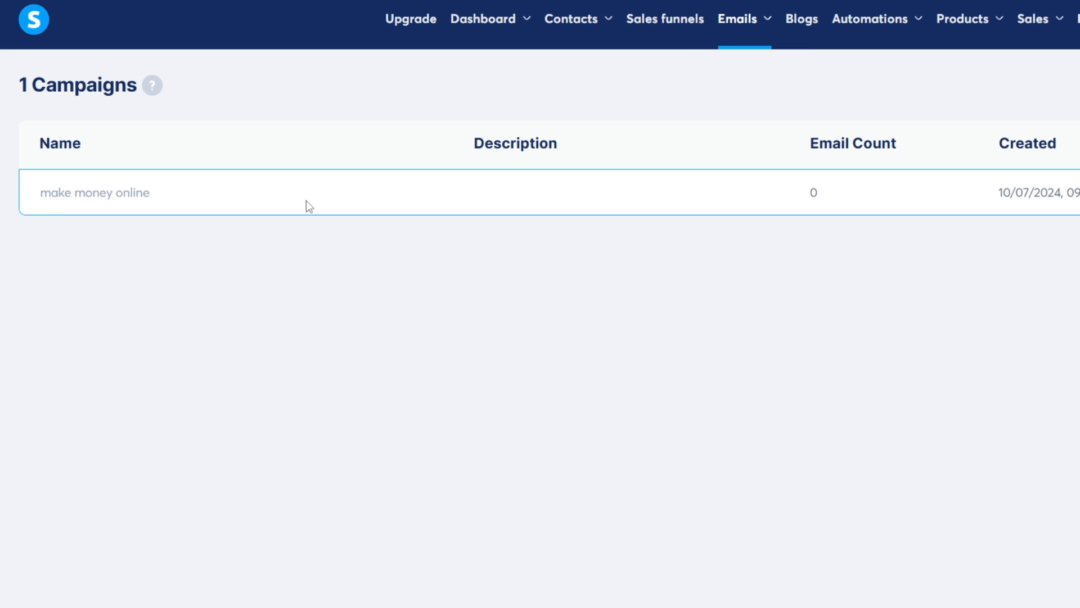
drag(806, 197, 845, 197)
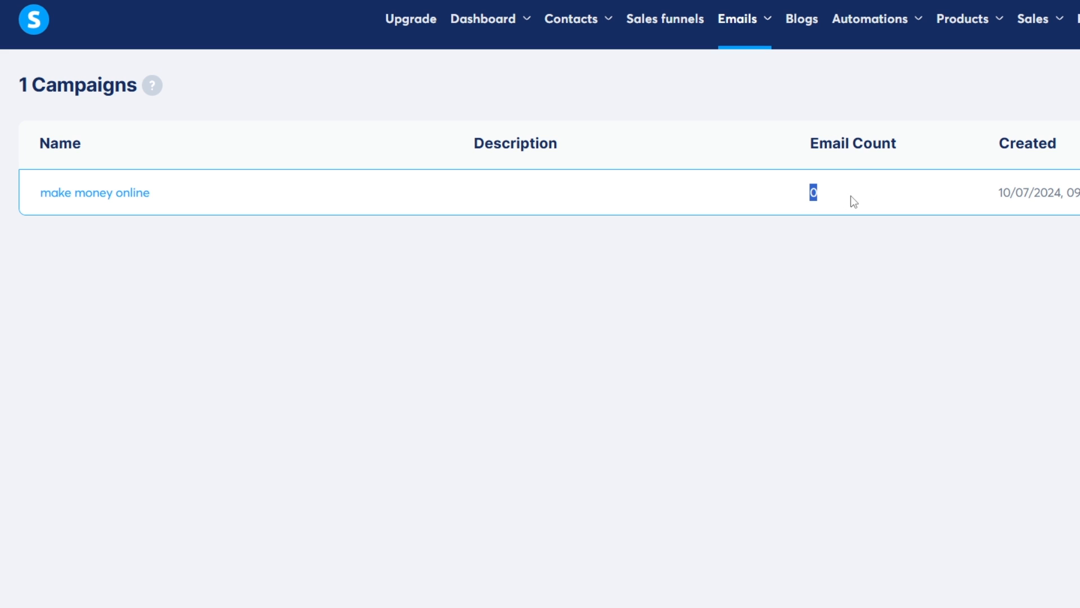
click(869, 283)
Open the 'make money online' campaign and review its contacts, sent, opened and clicks figures
click(128, 194)
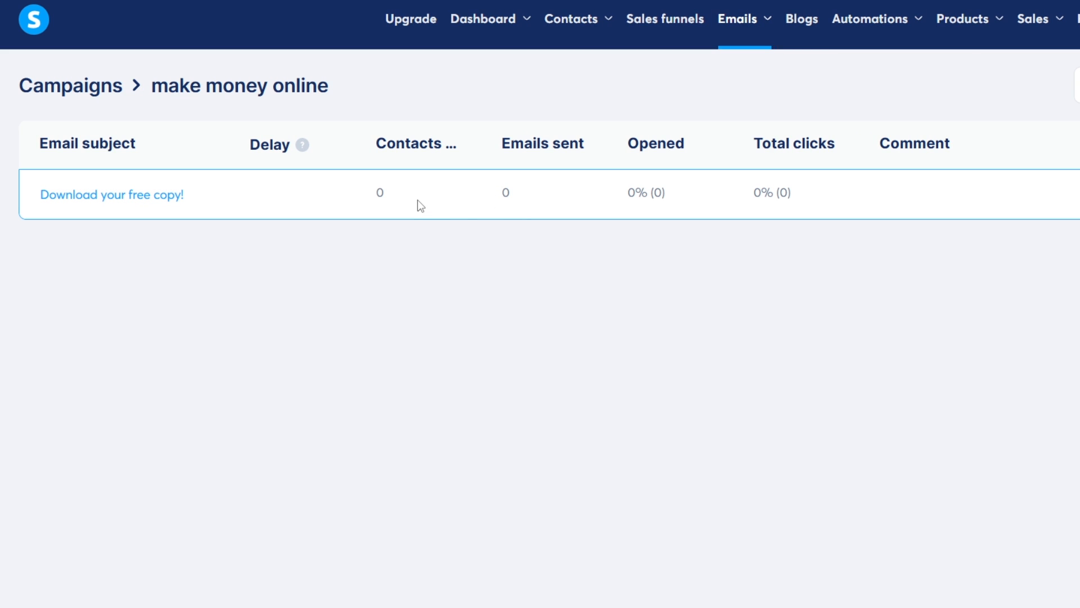
double_click(380, 192)
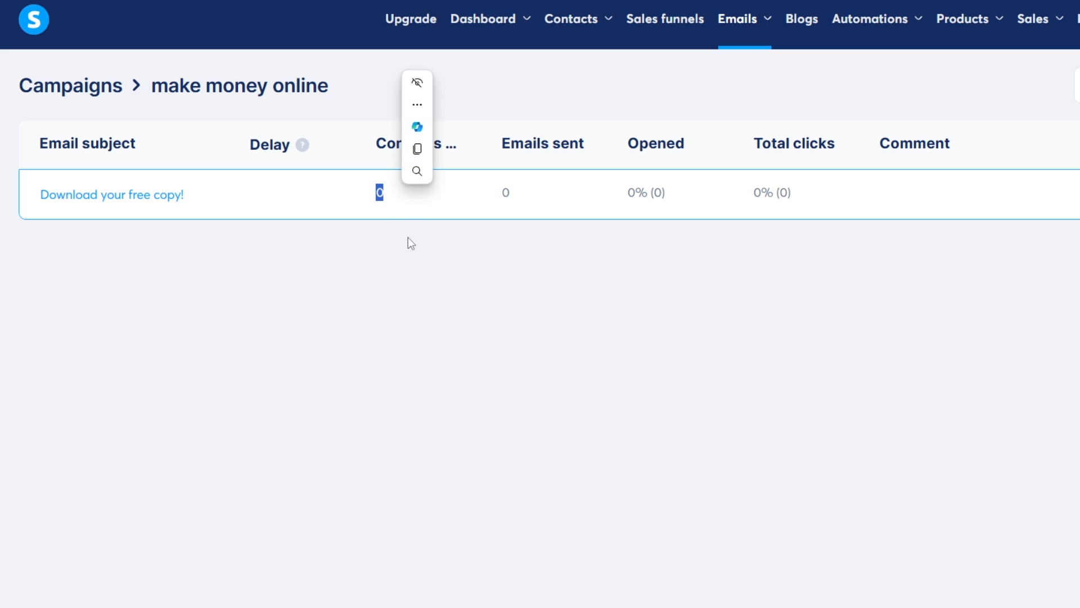
click(441, 266)
double_click(505, 192)
click(618, 276)
drag(616, 197, 675, 203)
click(639, 235)
click(734, 261)
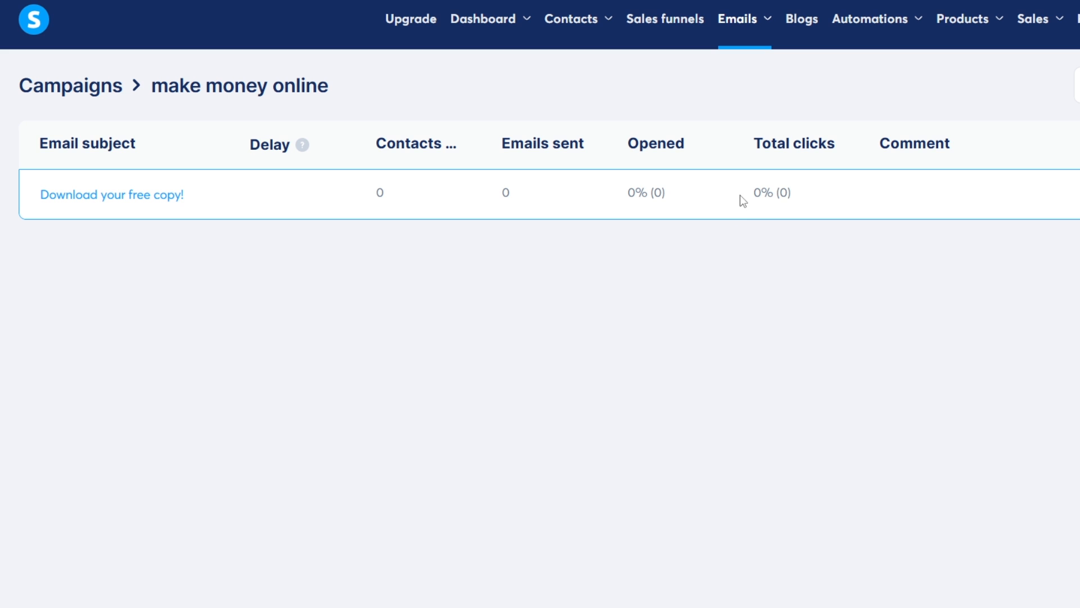
drag(744, 201, 813, 202)
click(857, 280)
Open the 'make money online' funnel's squeeze step automation rules
click(666, 22)
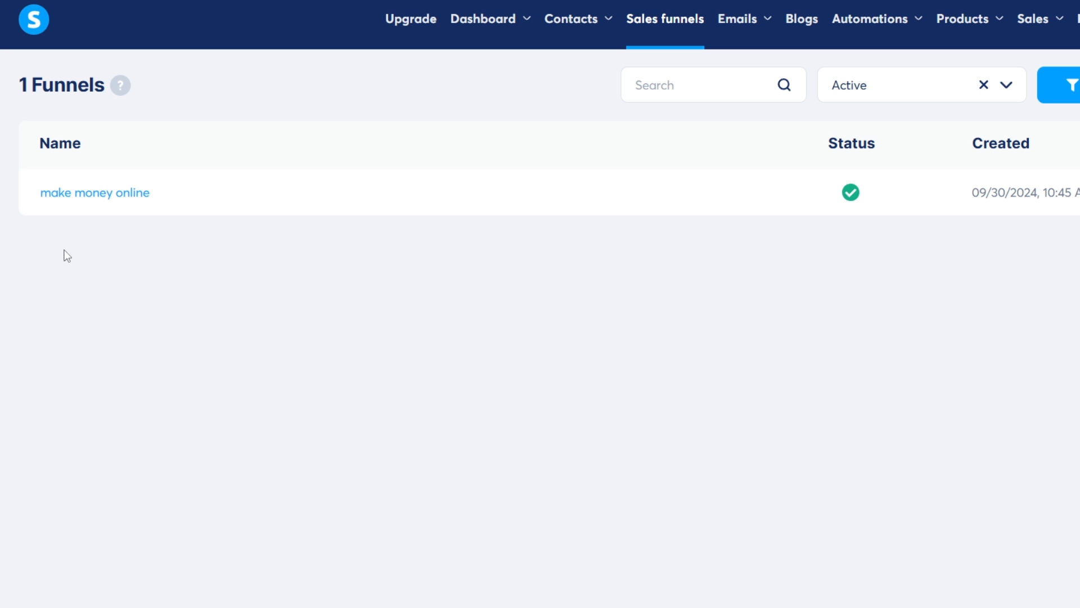
mouse_move(768, 60)
click(120, 195)
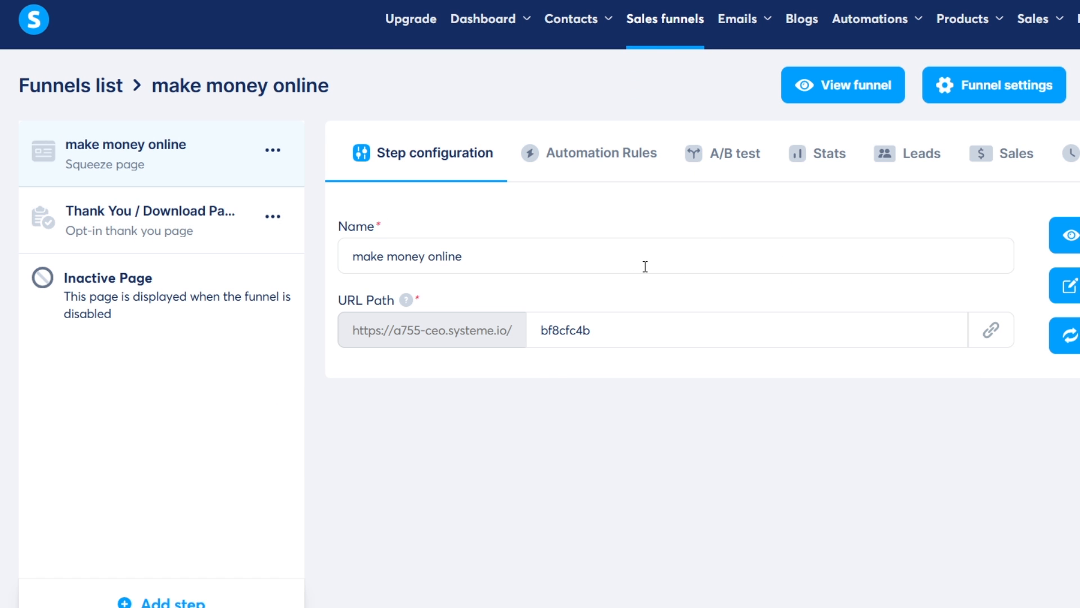
click(617, 163)
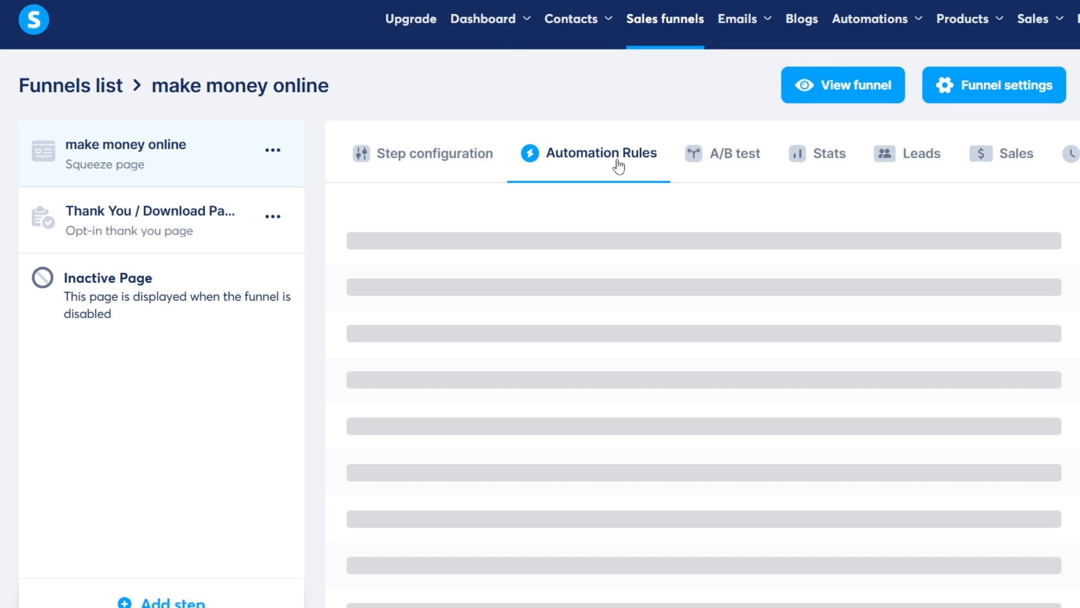
scroll(617, 163, down, 1)
Save a rule: on 'Funnel step form subscribed', subscribe to the 'make money online' campaign
click(802, 570)
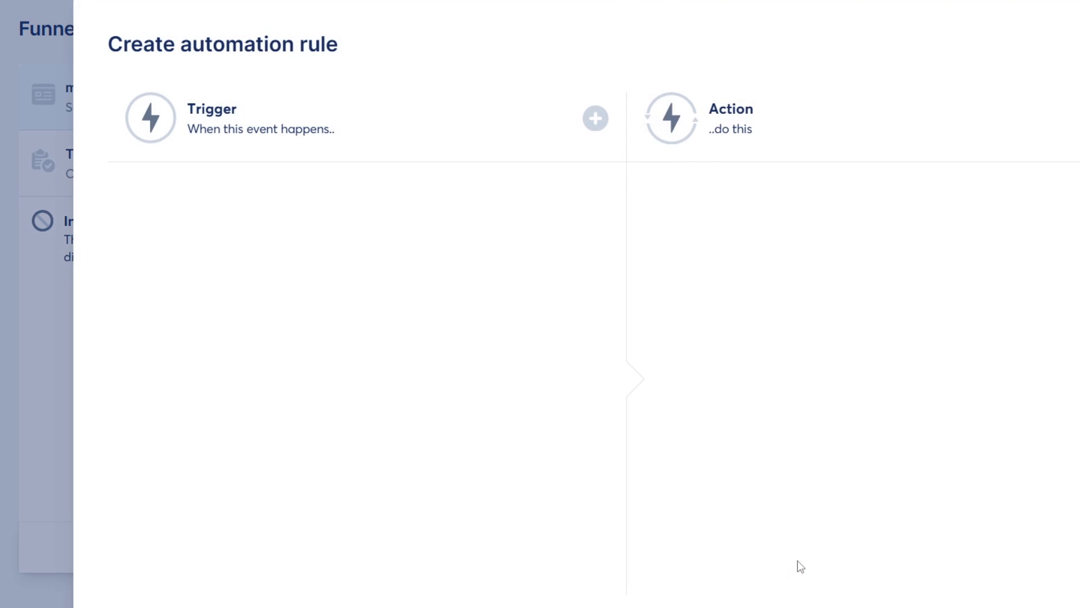
click(513, 118)
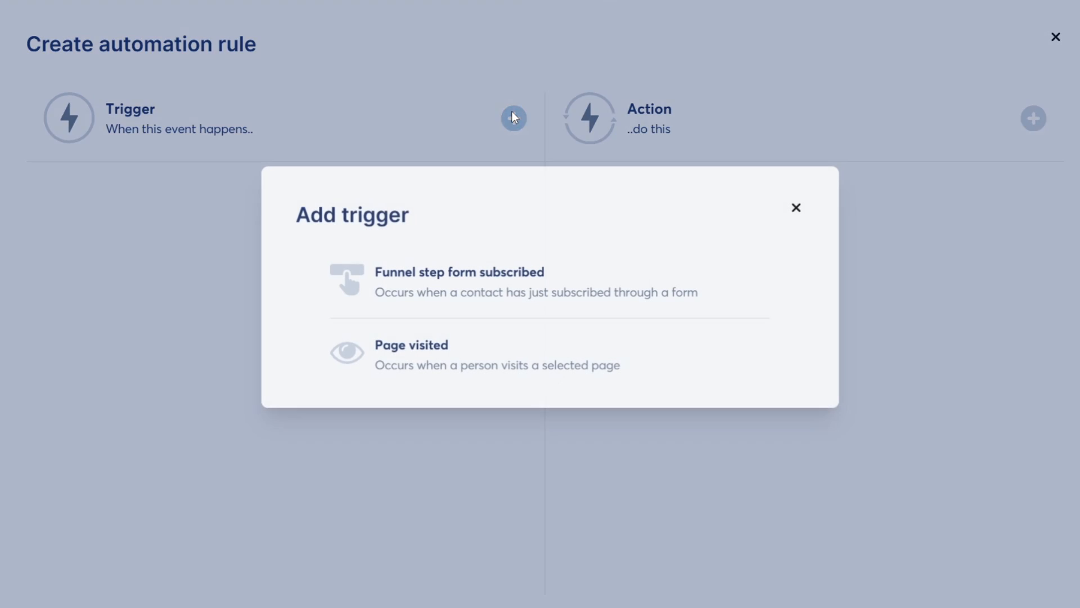
click(469, 288)
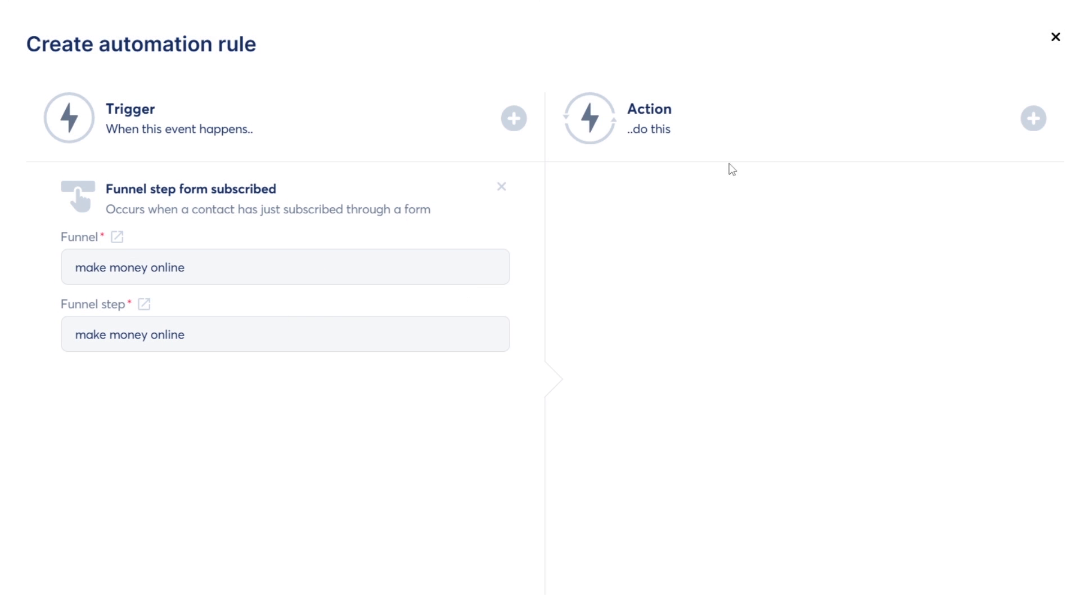
click(1033, 119)
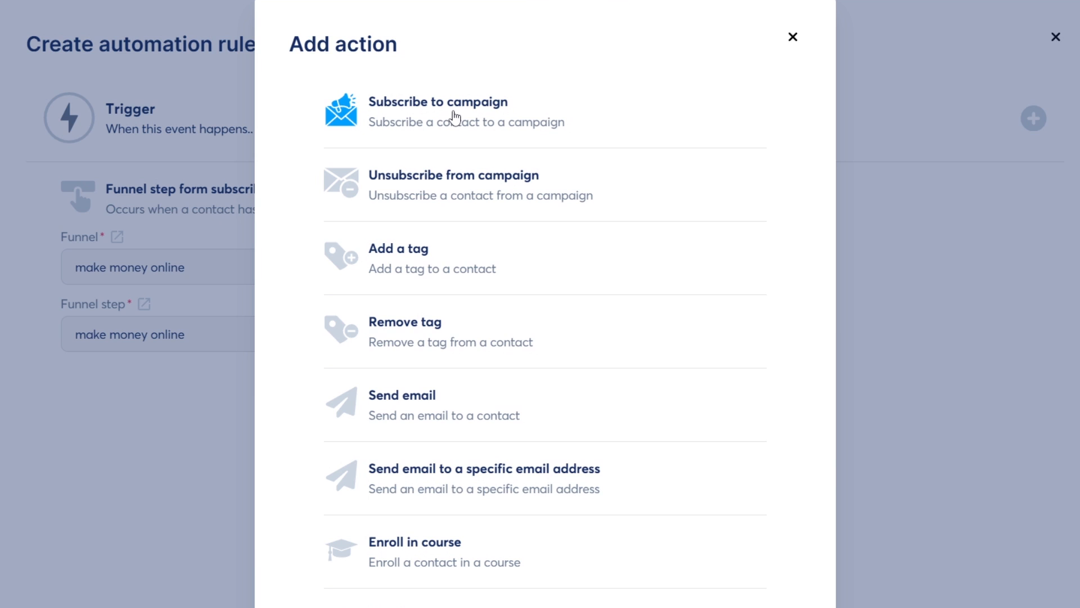
click(455, 118)
click(633, 271)
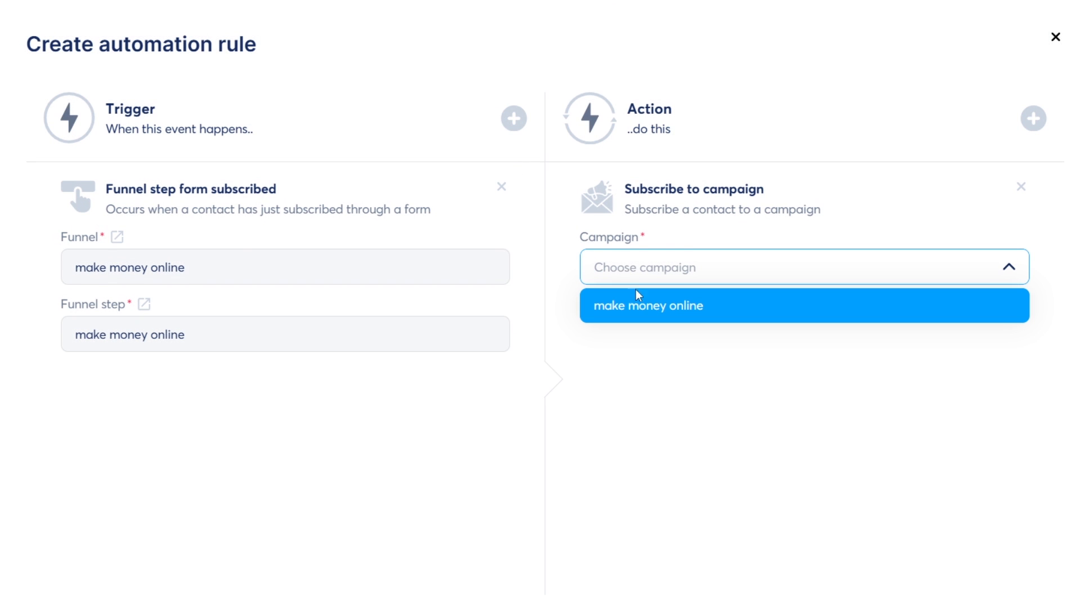
click(735, 309)
scroll(568, 492, down, 2)
click(562, 526)
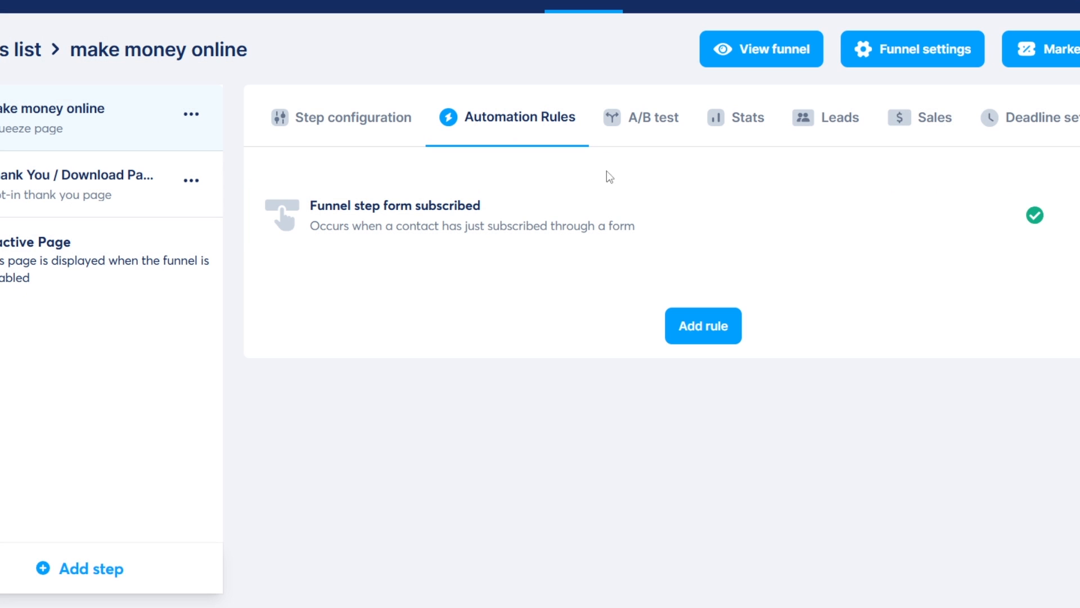
Preview the live squeeze page with its free guide headline, then go to the Contacts list
click(767, 54)
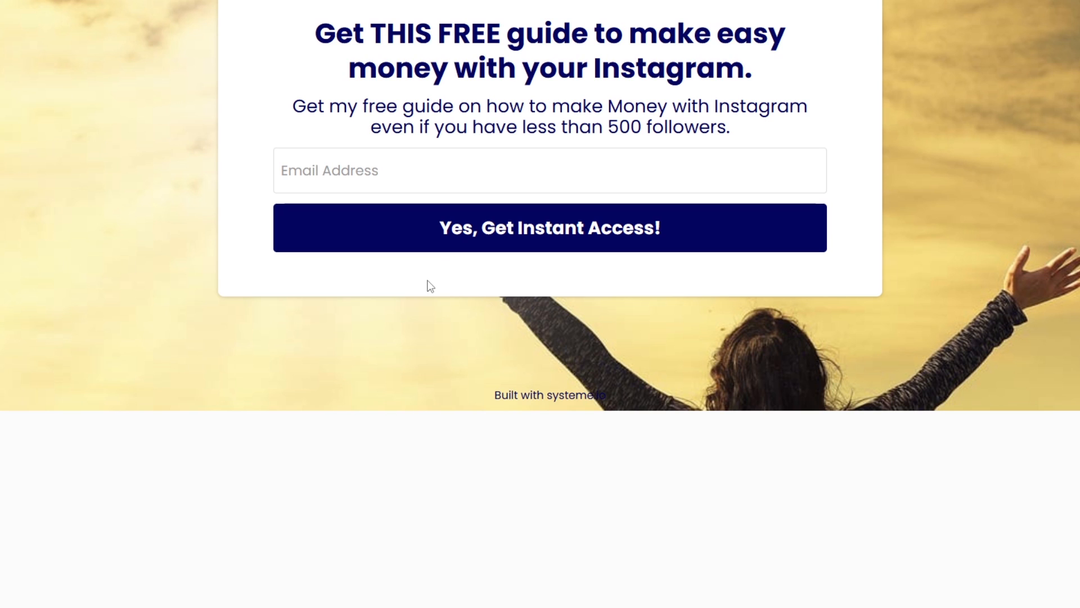
drag(296, 32, 772, 75)
click(772, 76)
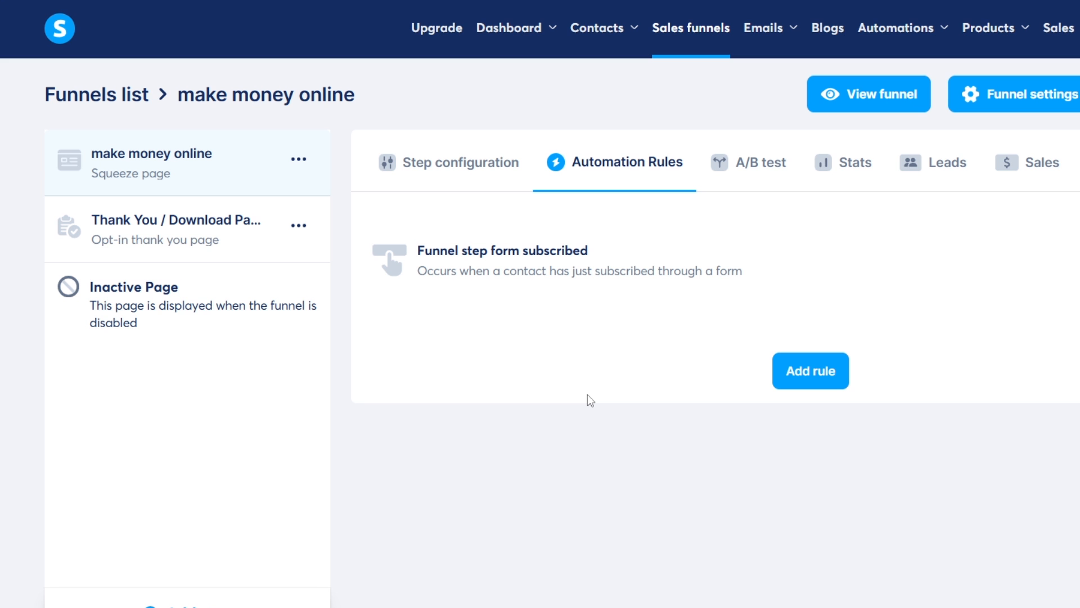
mouse_move(586, 32)
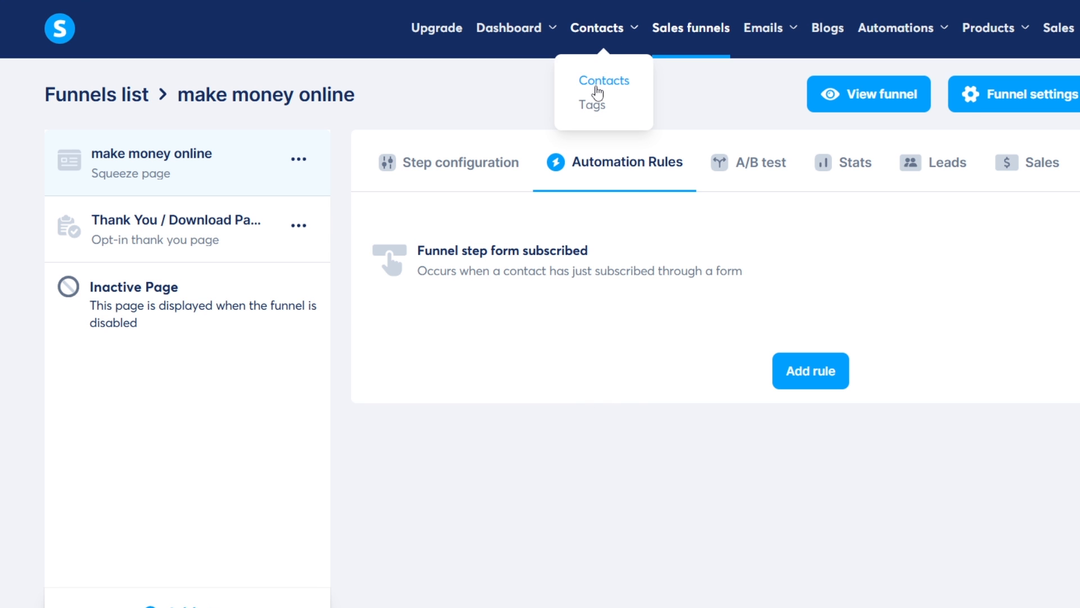
click(591, 87)
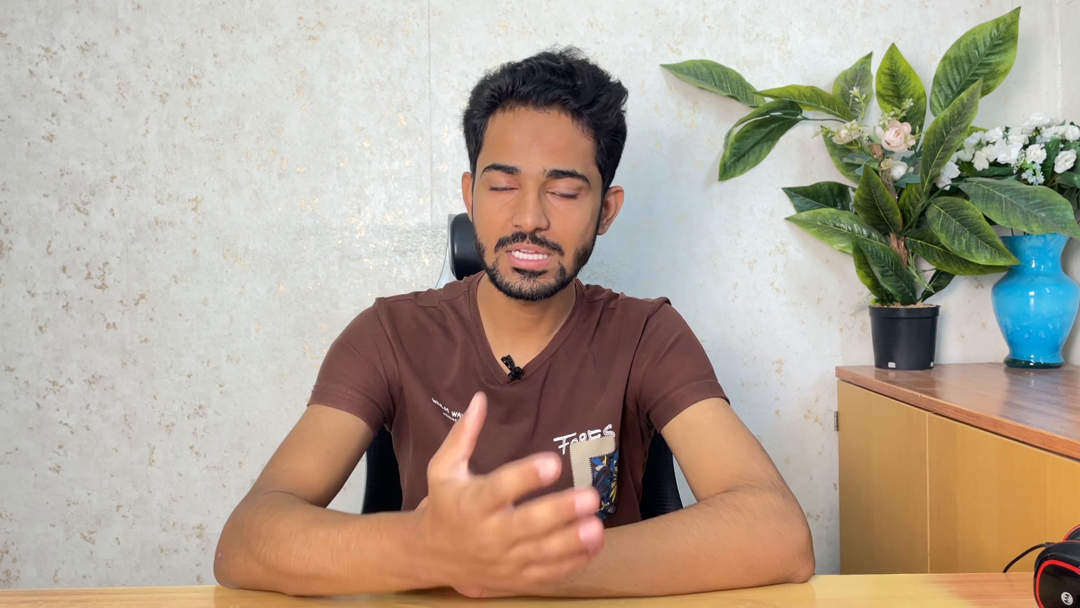